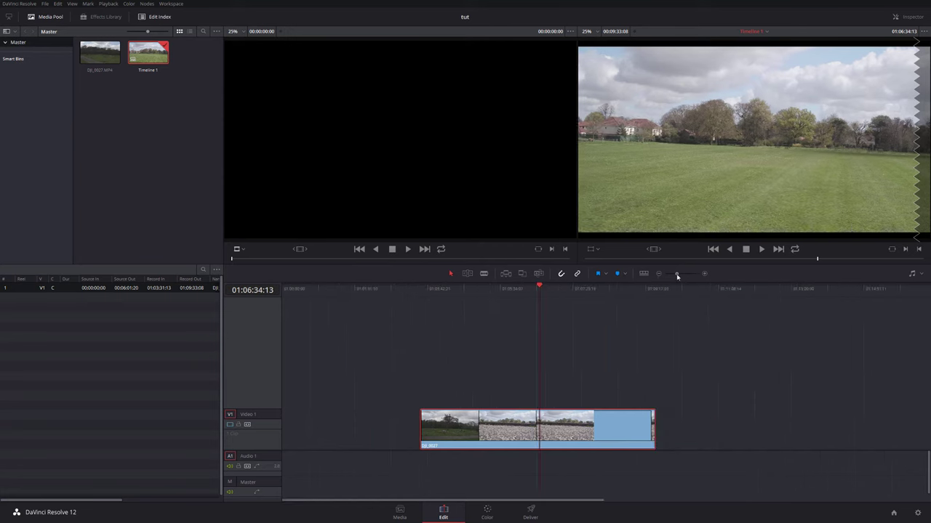
- Move the park clip to the timeline start, trim its head, and scrub through it
left_click_drag(498, 443, 370, 444)
left_click_drag(291, 431, 330, 431)
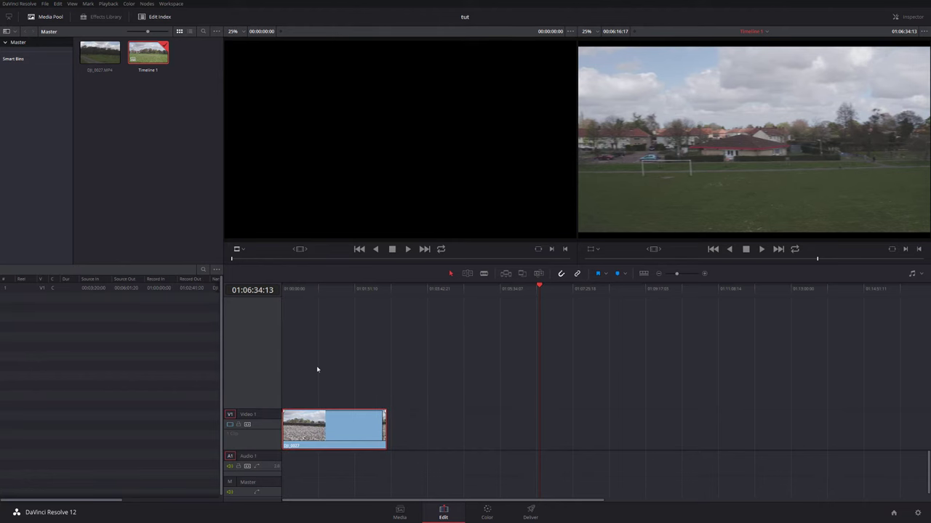
left_click(320, 286)
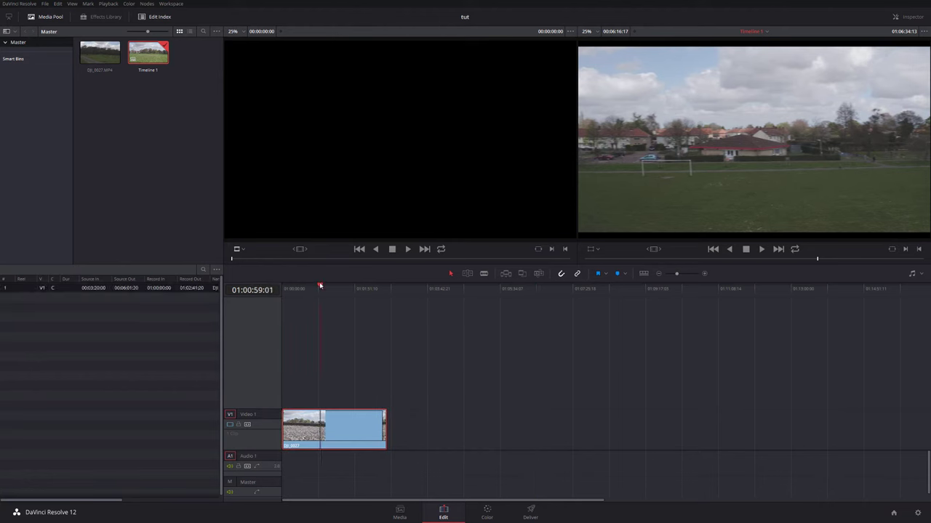
left_click_drag(321, 285, 343, 288)
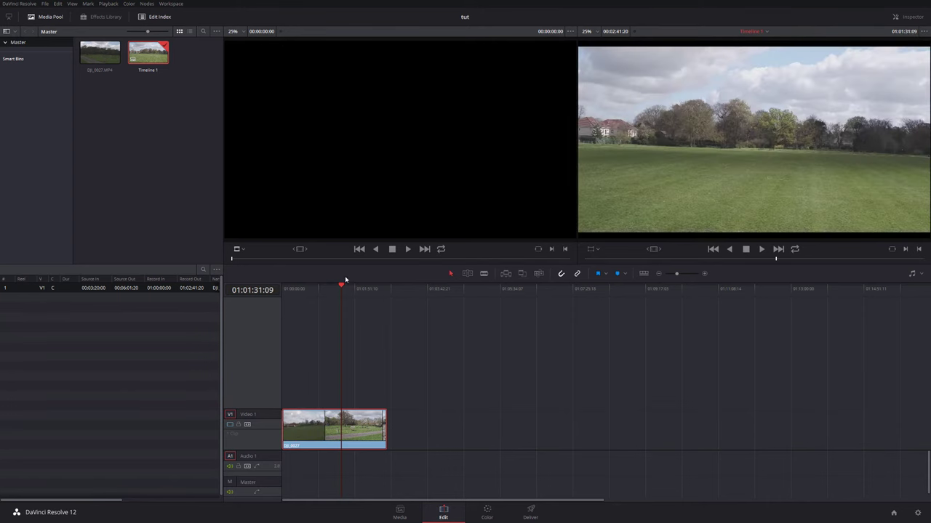
left_click(347, 279)
- Trim more off the clip's head, check the new start, and switch to the Color page
left_click_drag(282, 430, 309, 430)
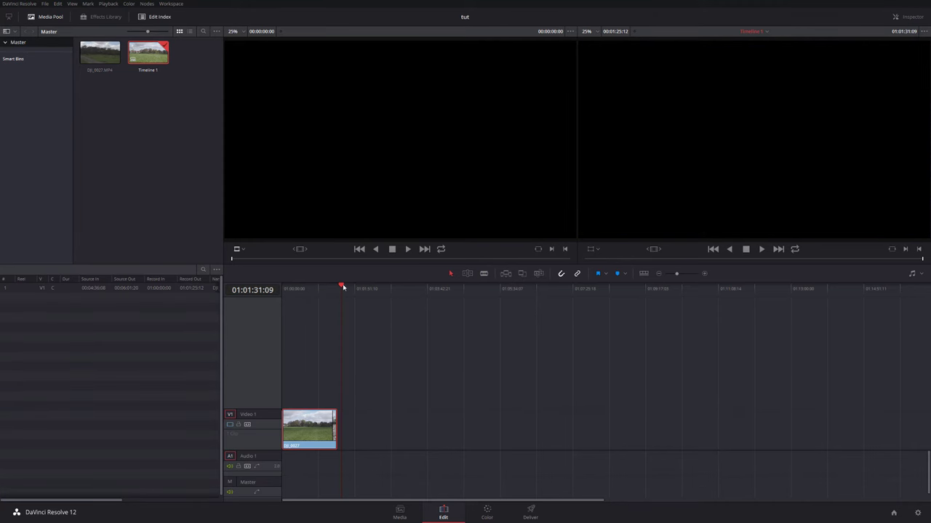
left_click_drag(342, 286, 318, 288)
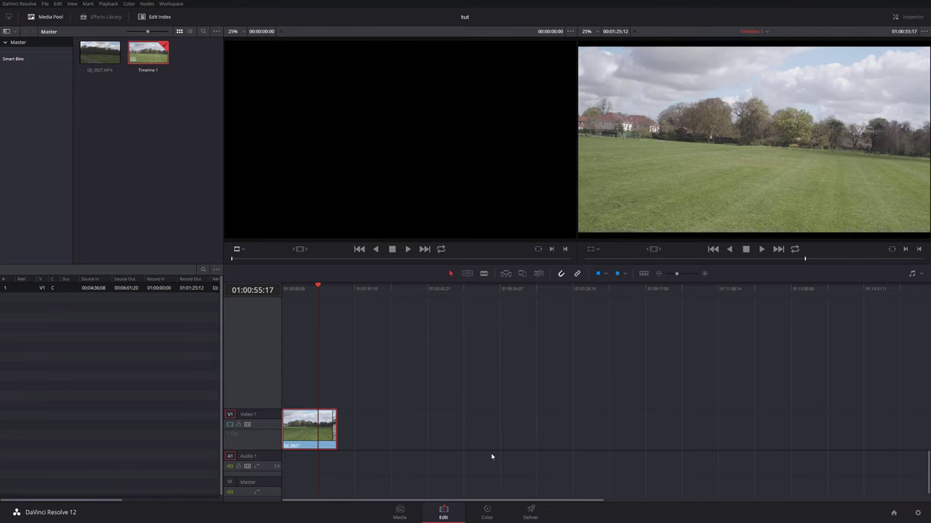
left_click(487, 512)
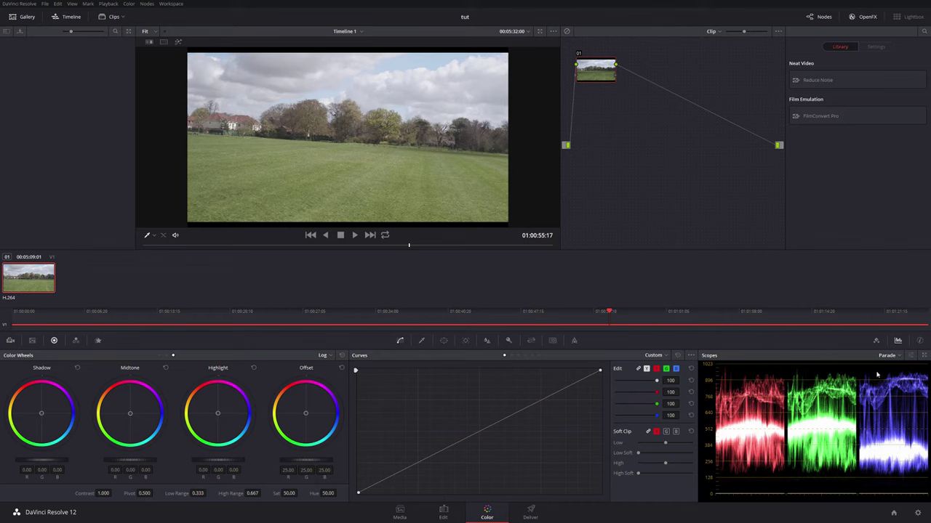
- Line node 01 up between input and output and add a low curve point to deepen the shadows
left_click_drag(597, 72, 604, 125)
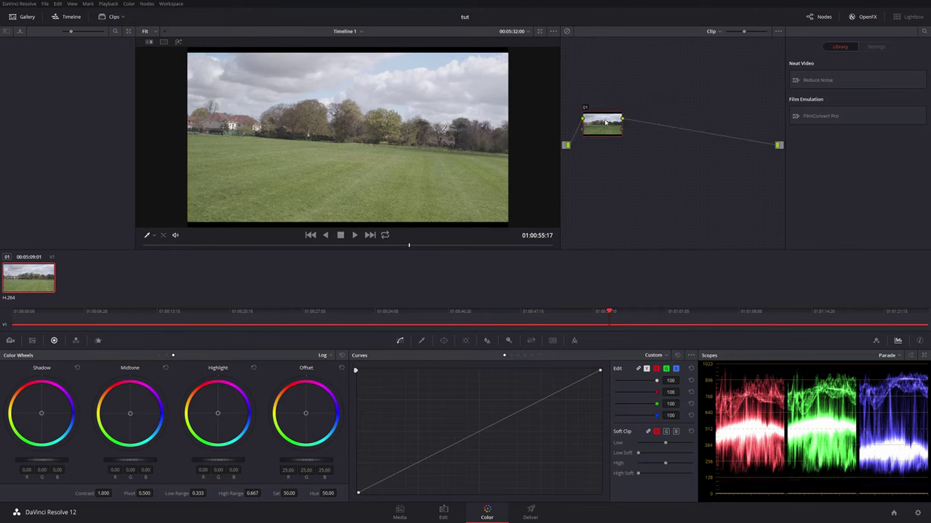
left_click_drag(602, 132, 610, 162)
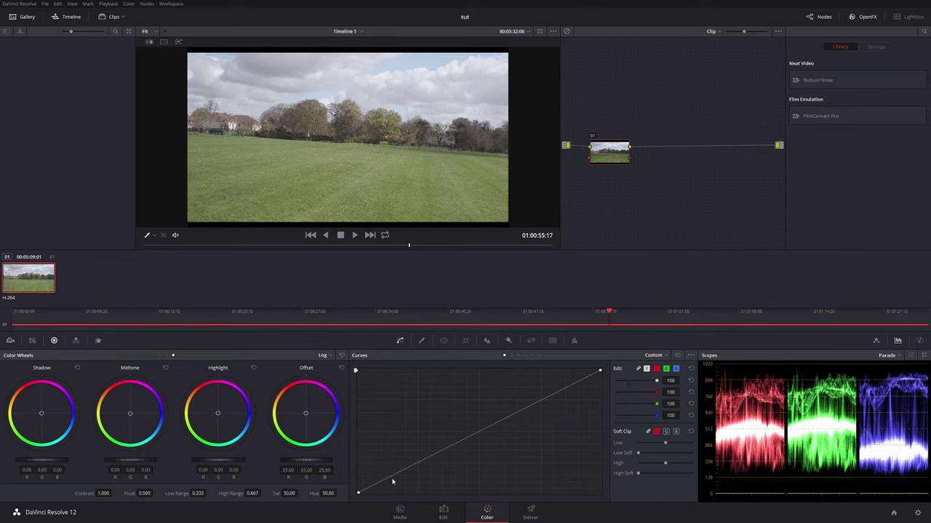
left_click_drag(397, 474, 403, 484)
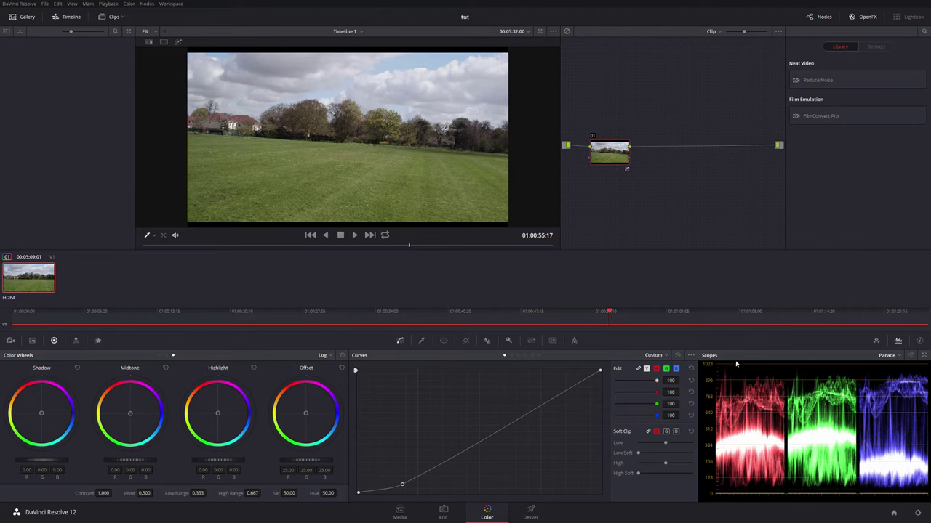
left_click_drag(402, 485, 405, 488)
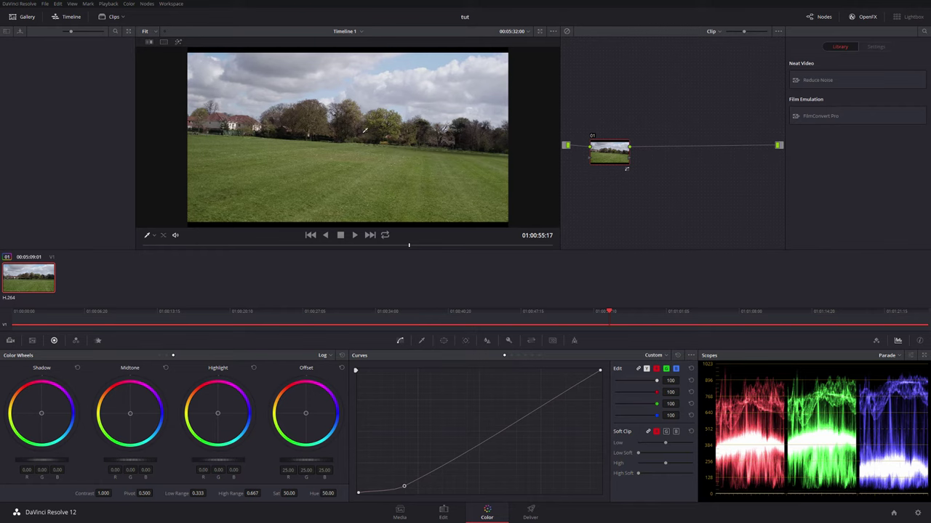
- Nudge node 01 back into place in the node graph
left_click_drag(609, 151, 611, 149)
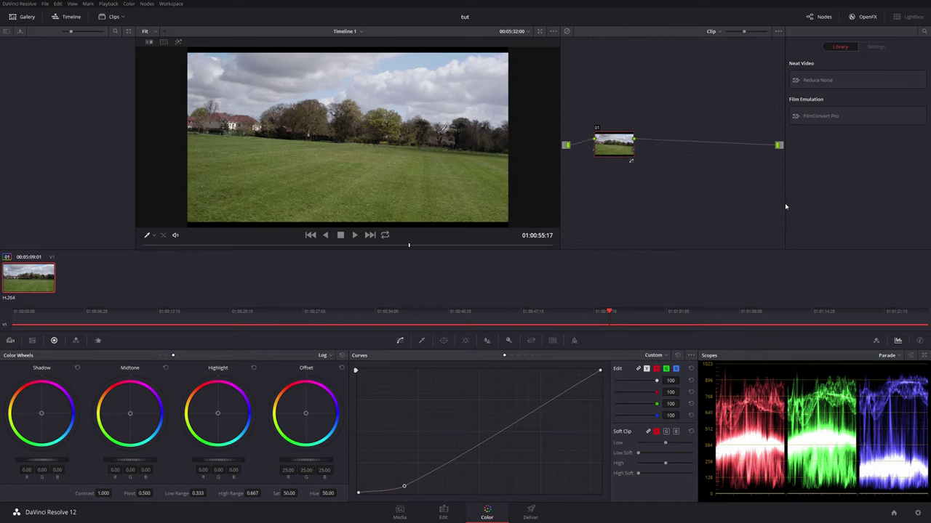
left_click_drag(611, 156, 600, 146)
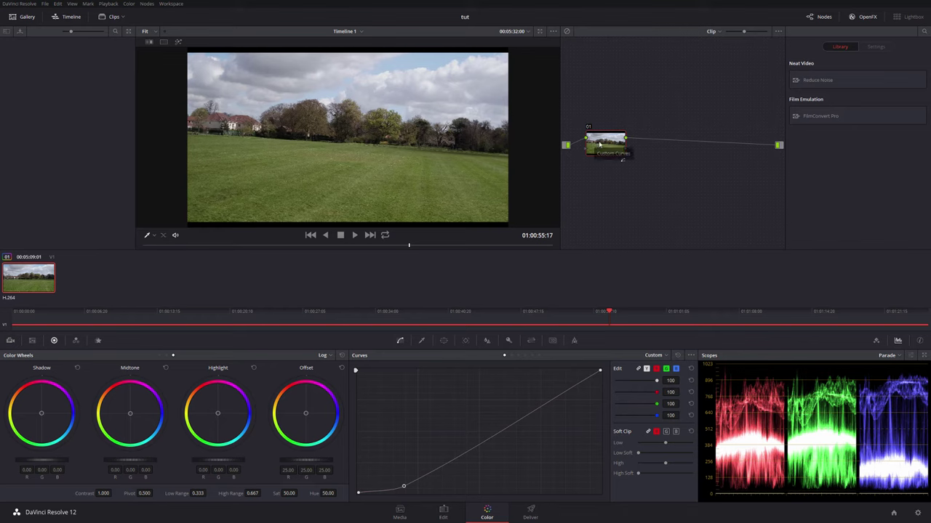
left_click_drag(596, 144, 596, 151)
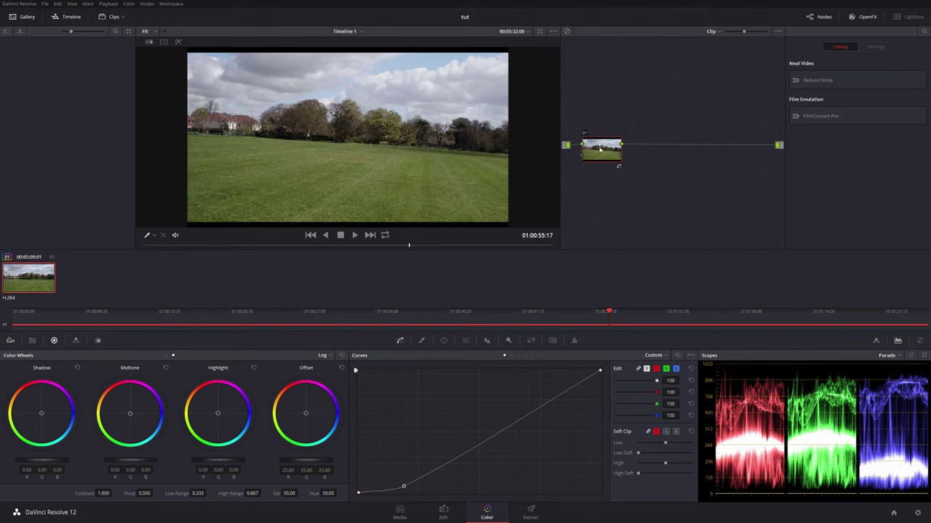
- Add serial node 02 and push its Shadow wheel toward blue (R -0.19, G 0.01, B 0.33)
left_click(147, 4)
left_click(164, 13)
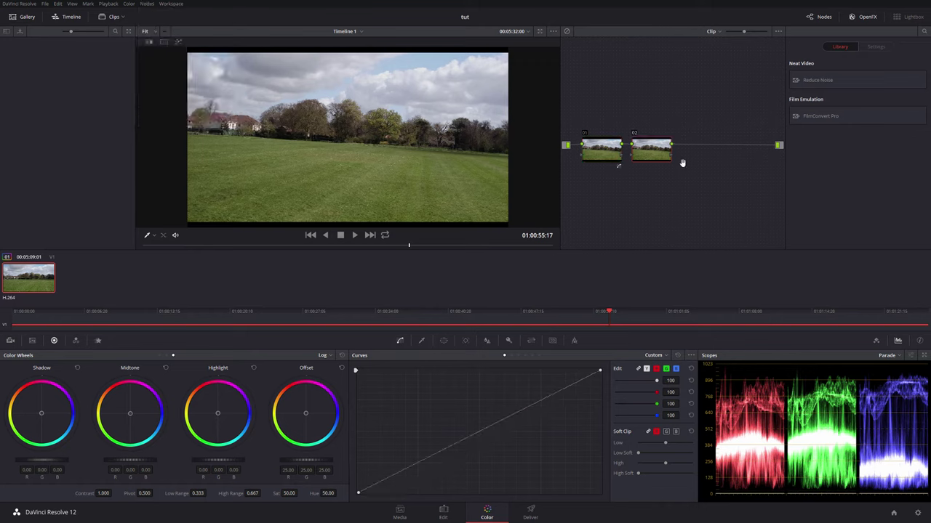
left_click(147, 4)
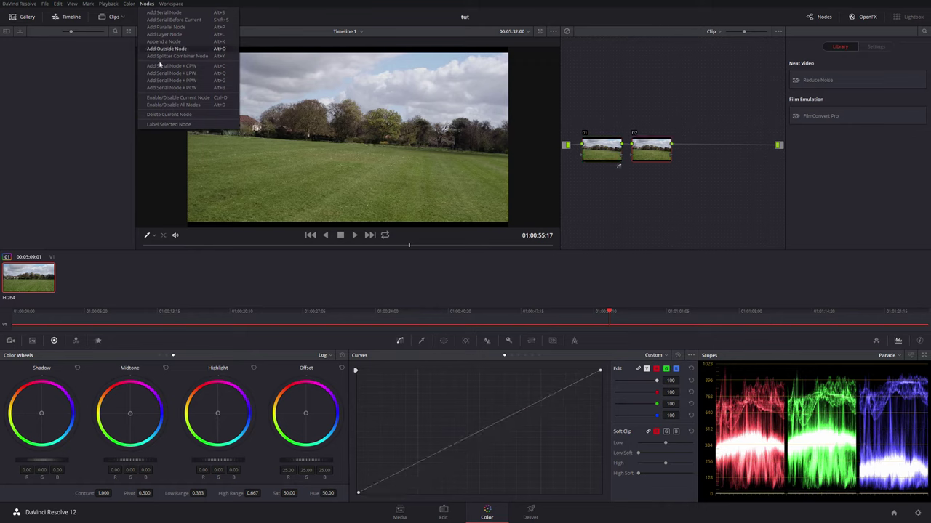
left_click(644, 91)
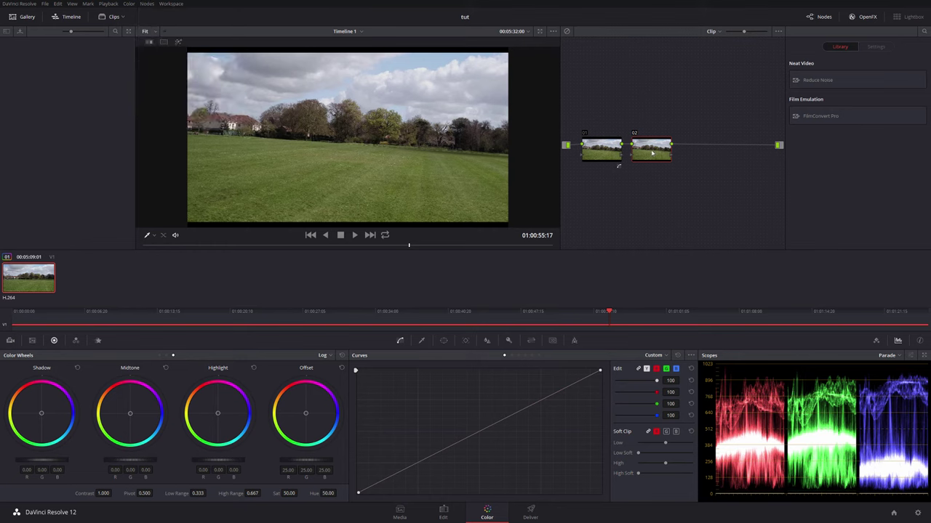
left_click_drag(651, 147, 659, 154)
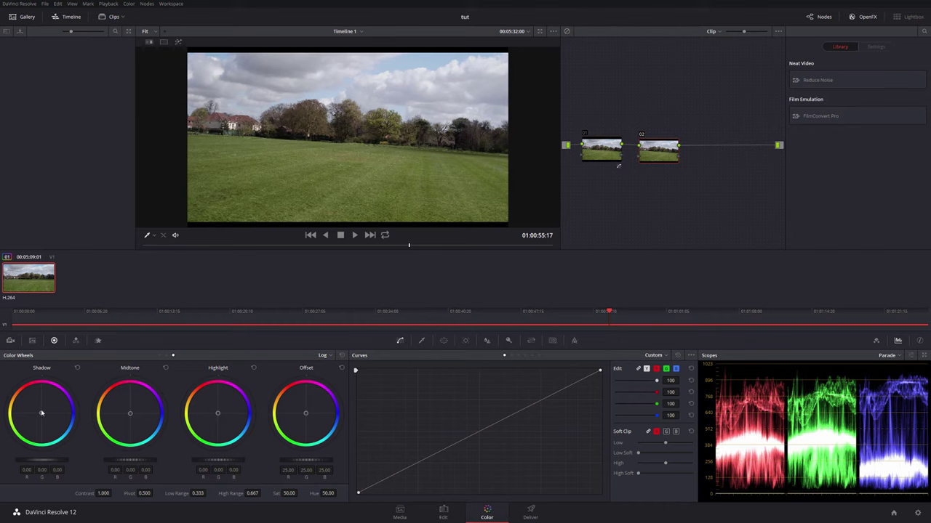
left_click_drag(41, 416, 54, 418)
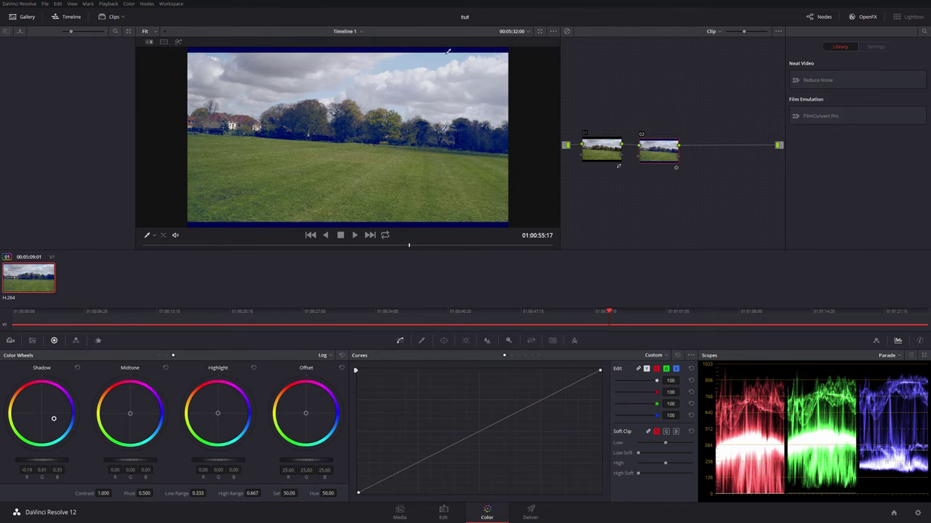
left_click_drag(654, 155, 651, 155)
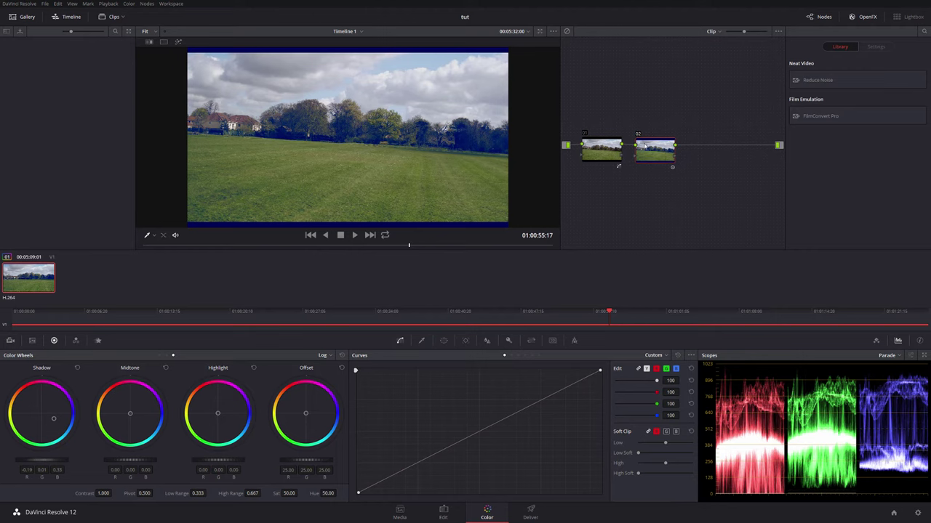
- Reset all grades and nodes to a single node 01 and set the wheels to Primaries Wheels
right_click(672, 168)
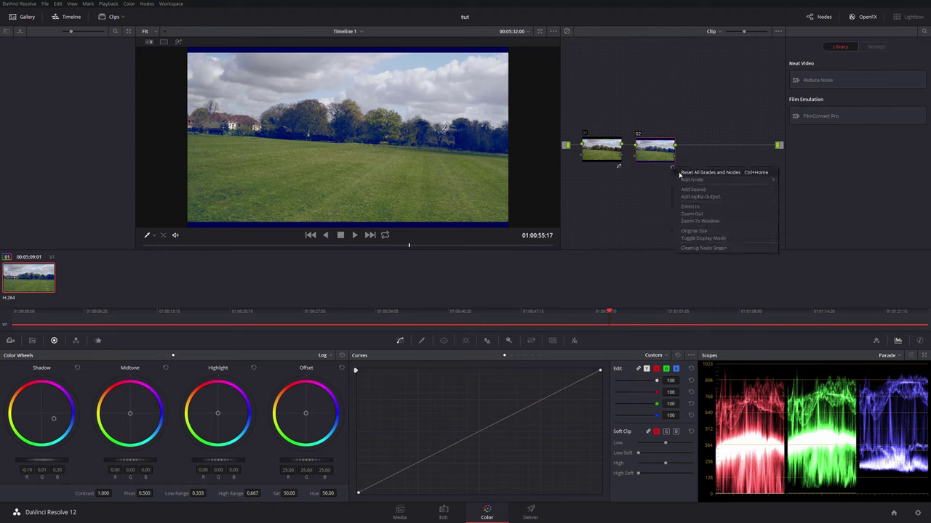
left_click(683, 172)
left_click_drag(598, 71, 605, 148)
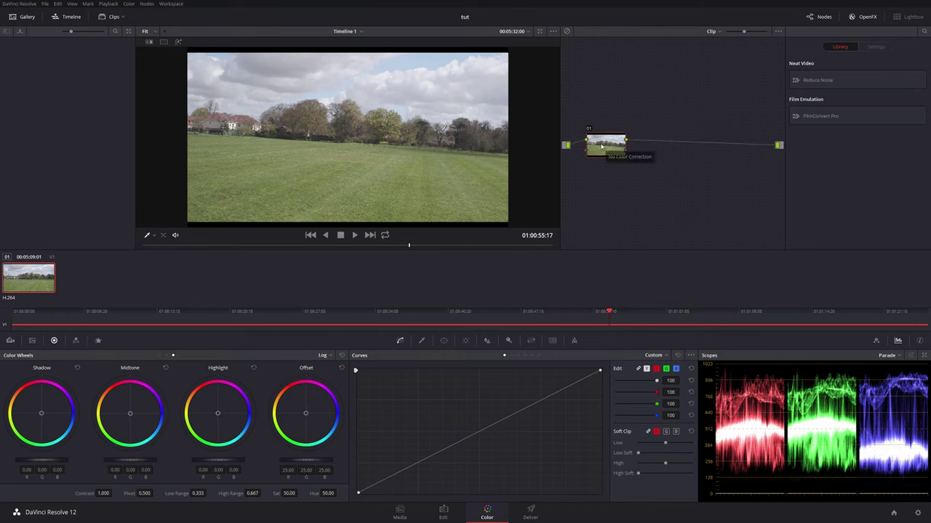
left_click_drag(601, 147, 596, 147)
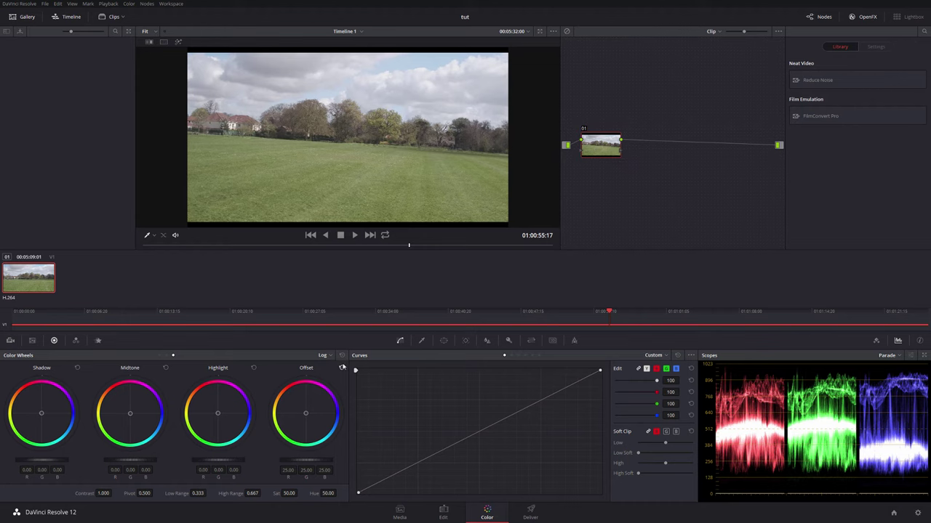
left_click(326, 355)
left_click(336, 367)
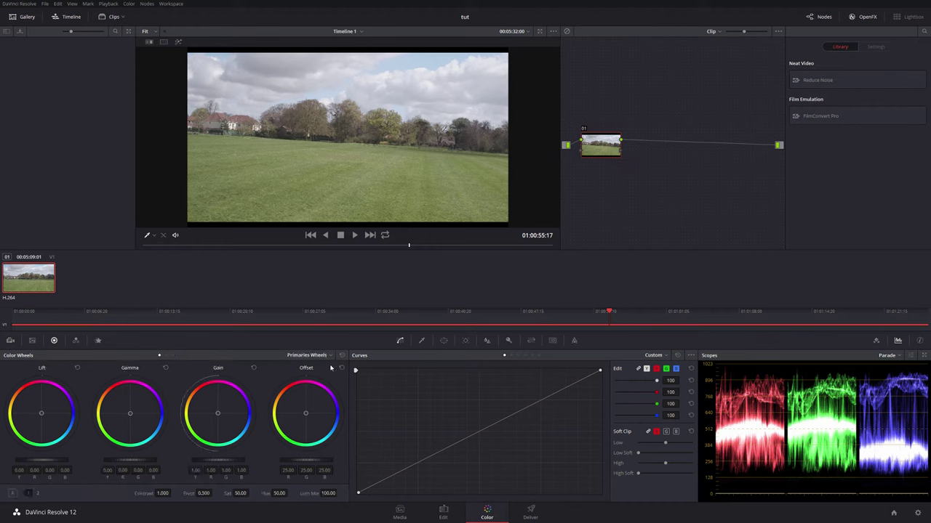
- Toggle between the primary adjustment rows and apply Auto Color to node 01
left_click(38, 493)
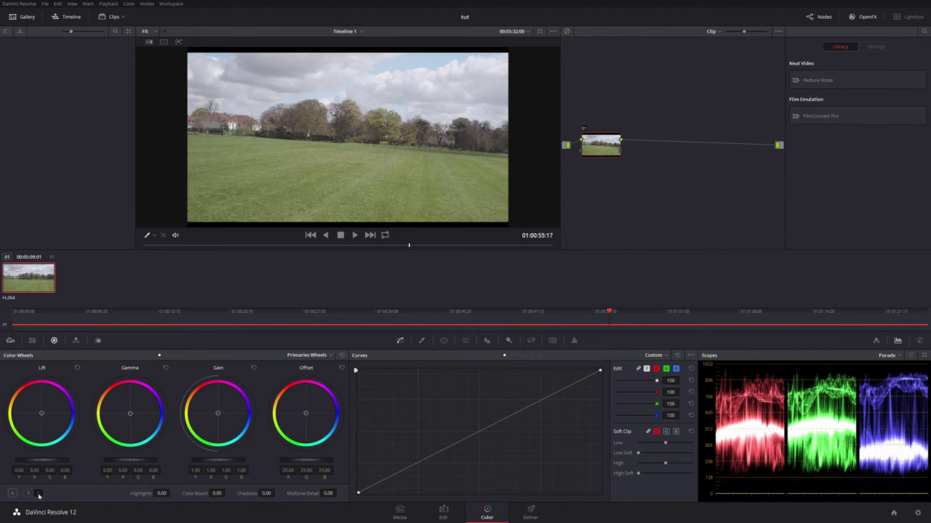
left_click(28, 494)
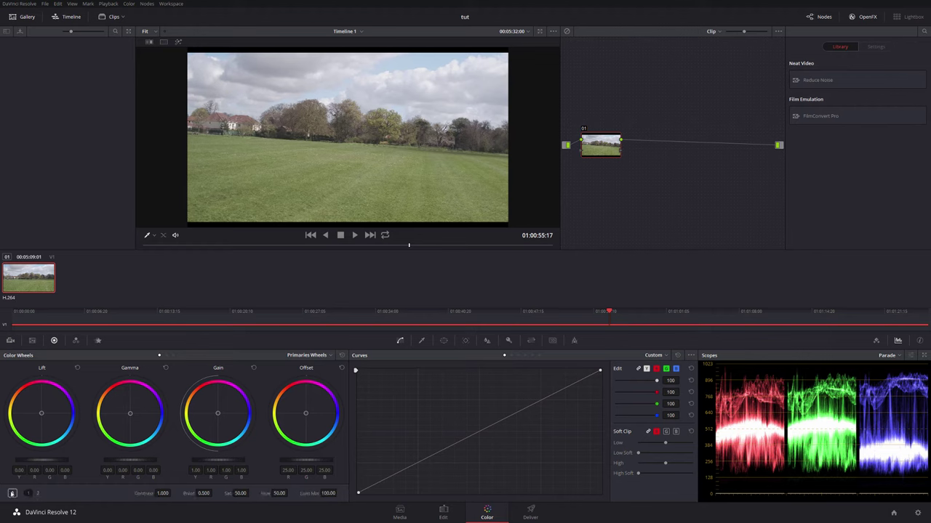
left_click(11, 494)
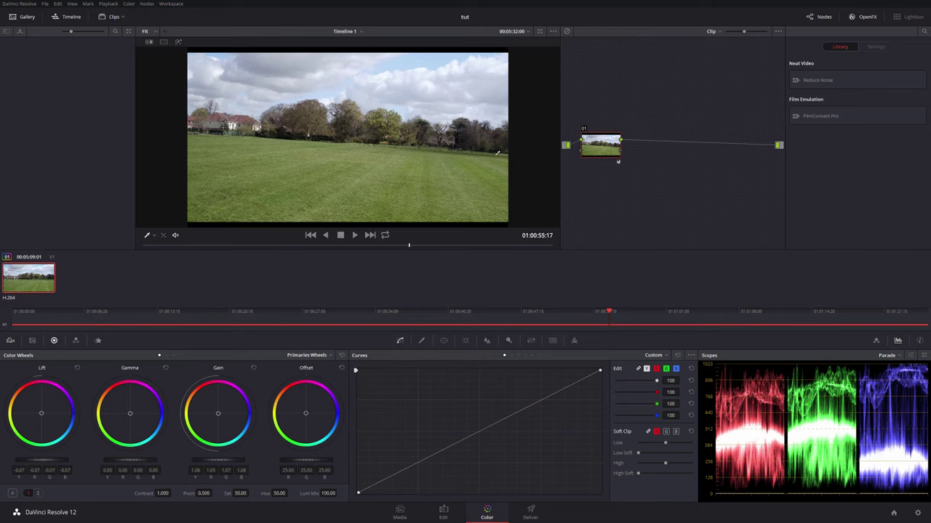
left_click_drag(597, 149, 604, 148)
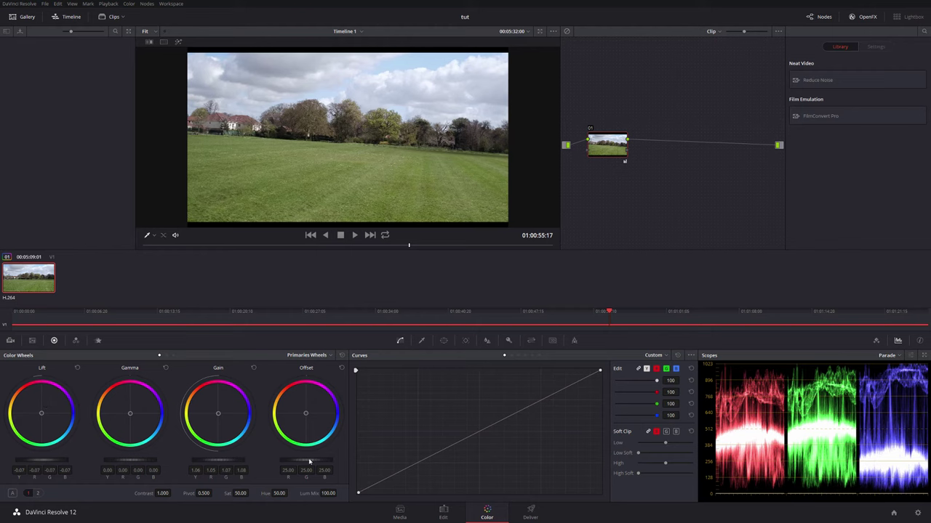
- Try offset, highlight and shadow tweaks, reset them, and reapply Auto Color (lift -0.07, gain 1.06)
left_click_drag(321, 461, 290, 456)
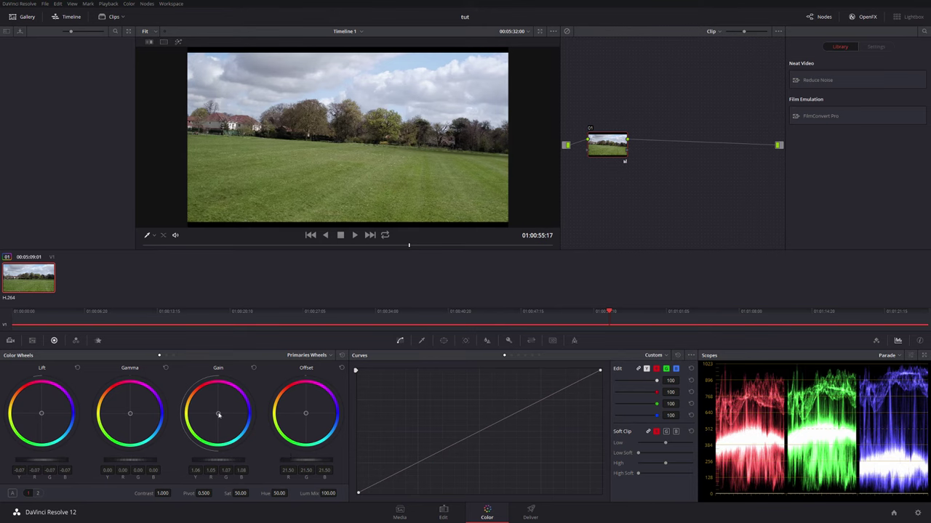
left_click_drag(218, 415, 237, 425)
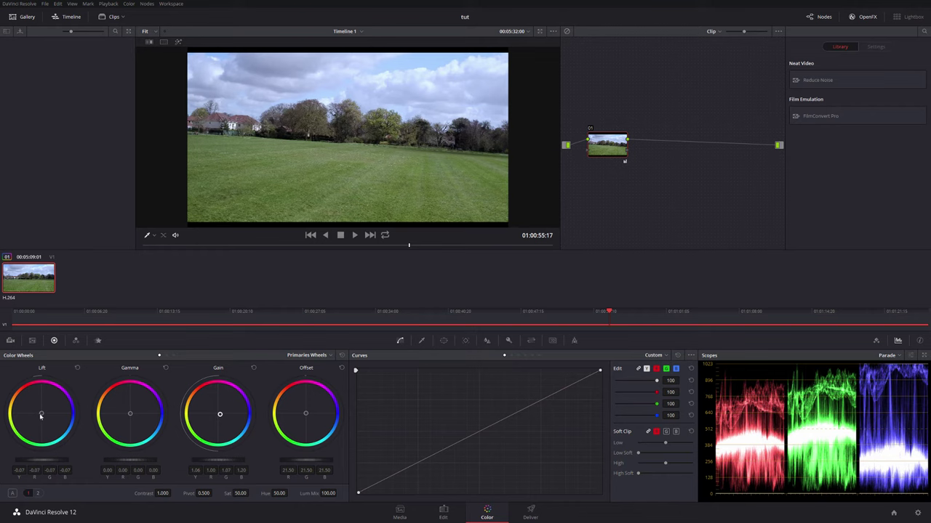
left_click_drag(41, 416, 35, 413)
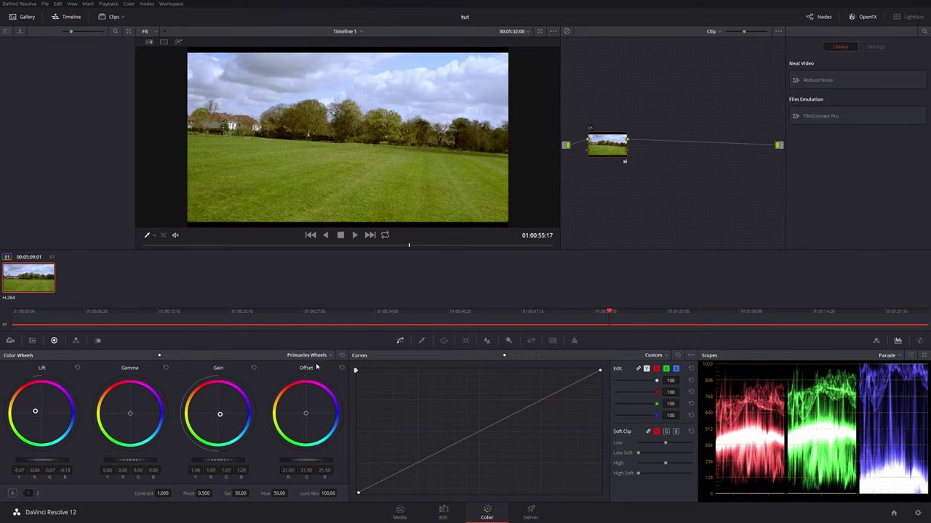
left_click(342, 368)
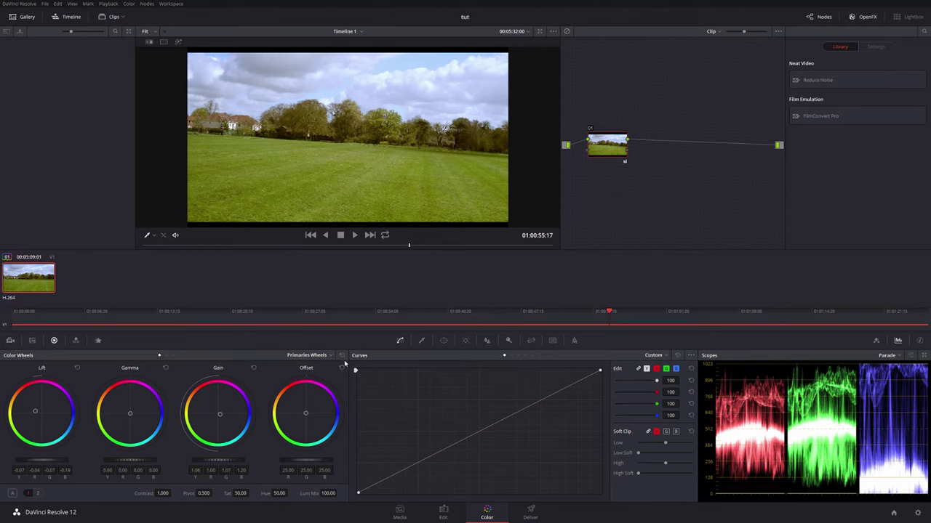
left_click(342, 357)
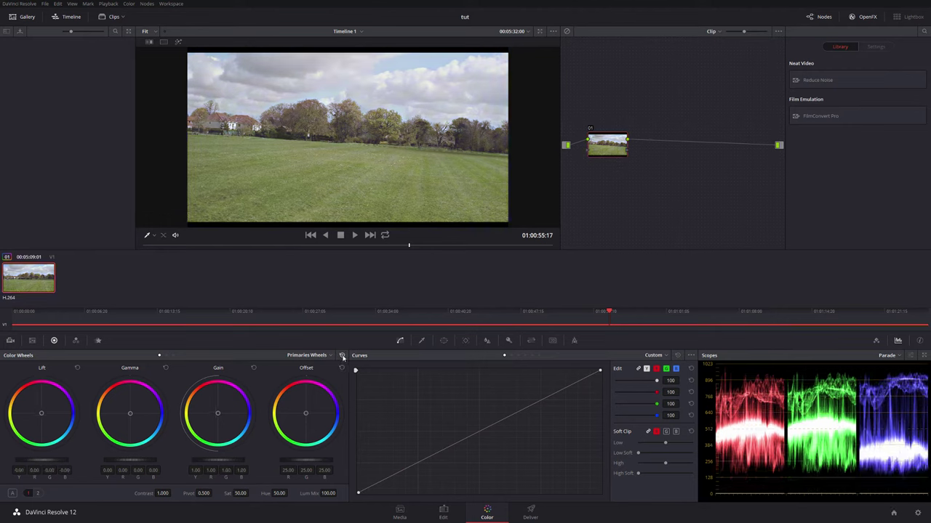
left_click(13, 495)
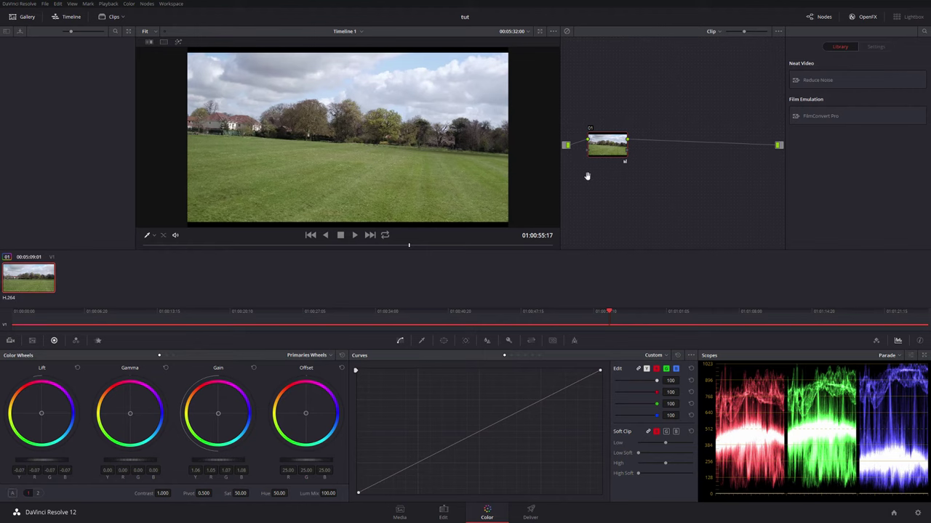
left_click_drag(605, 143, 602, 141)
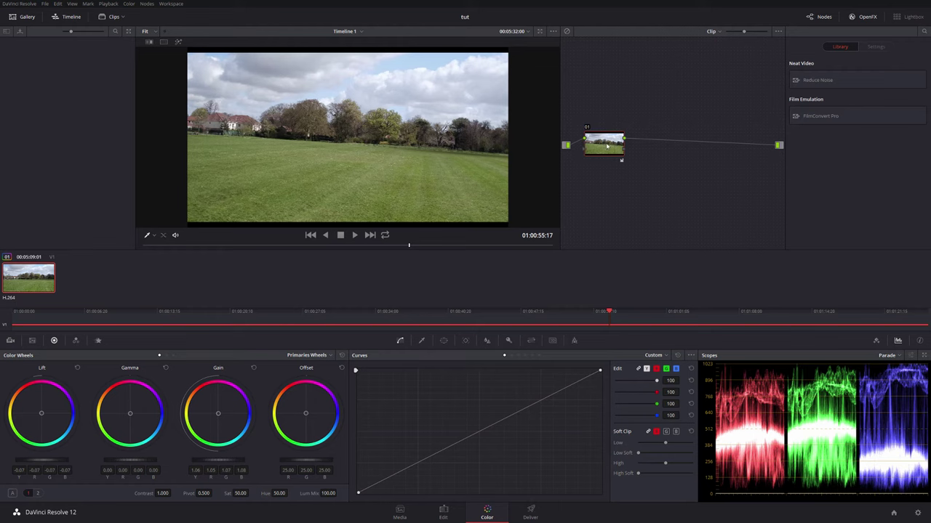
mouse_move(607, 147)
left_mouse_down()
mouse_move(589, 142)
mouse_move(601, 144)
left_mouse_up()
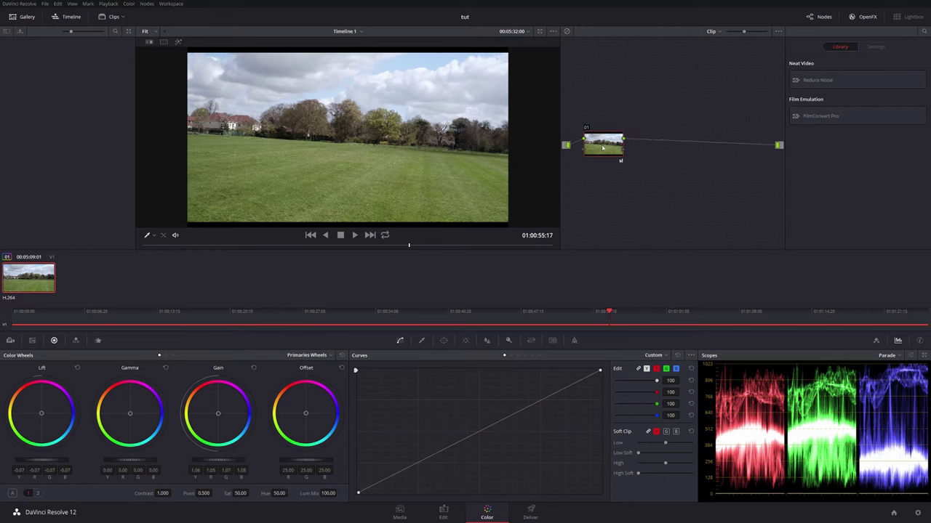
- Add serial node 02 and apply the Film Looks Fuji3513 - Rec709 3D LUT to it
left_click(147, 4)
left_click(159, 14)
left_click_drag(643, 147, 647, 149)
right_click(651, 146)
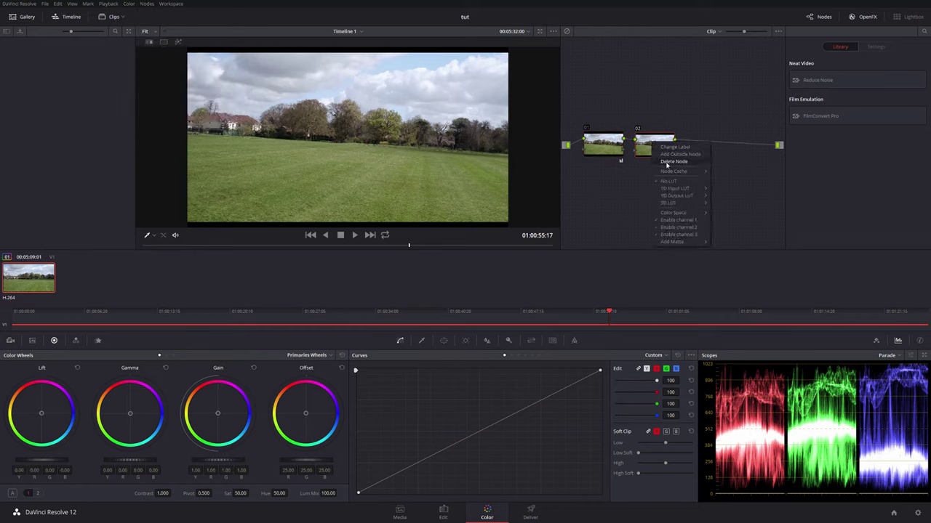
mouse_move(667, 189)
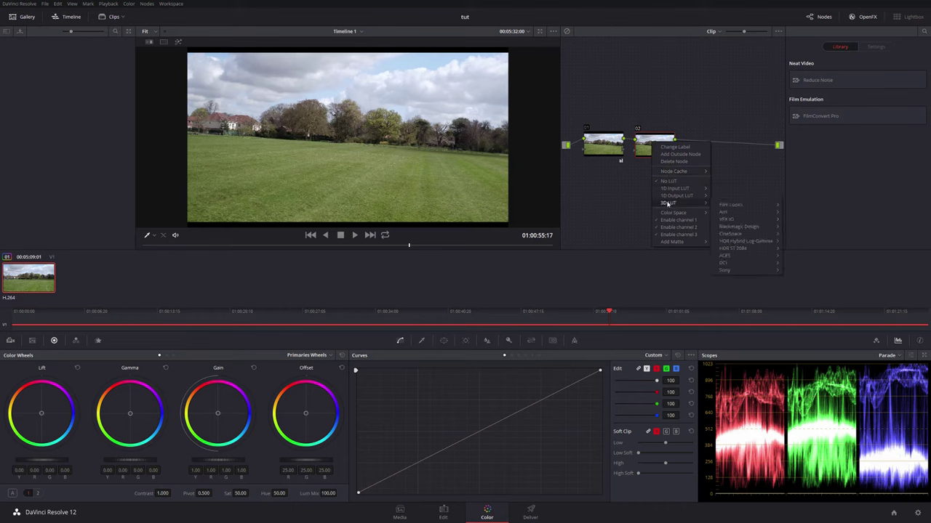
mouse_move(731, 206)
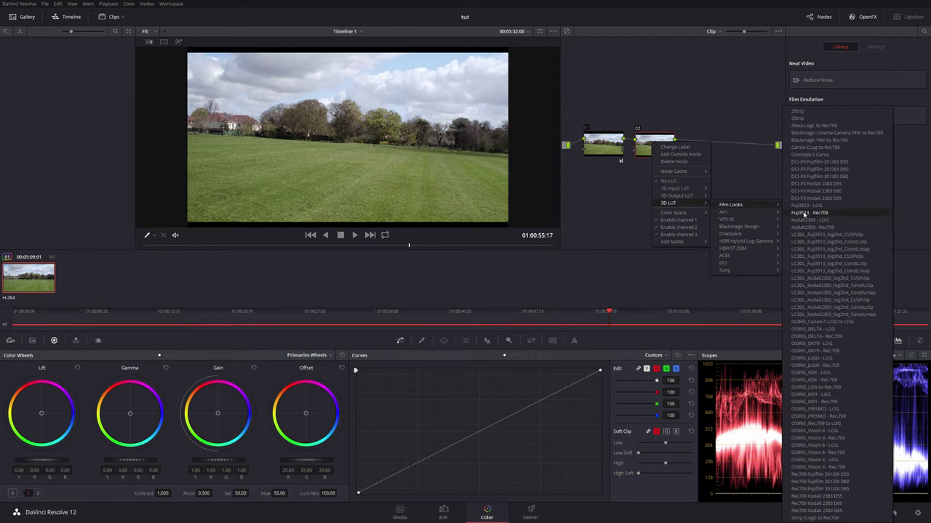
mouse_move(812, 213)
left_click(825, 213)
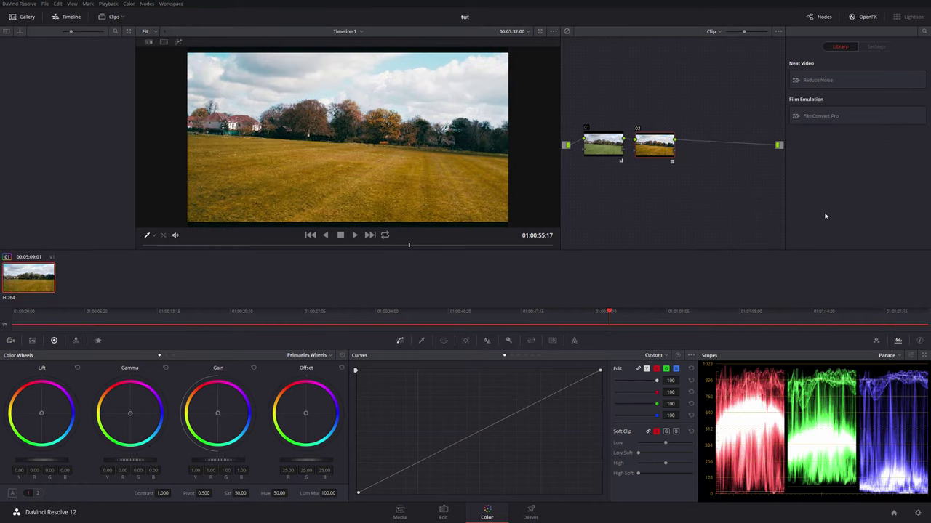
- Swap node 02's LUT through other film looks, ending on OSIRIS_Vision X - Rec709
right_click(656, 148)
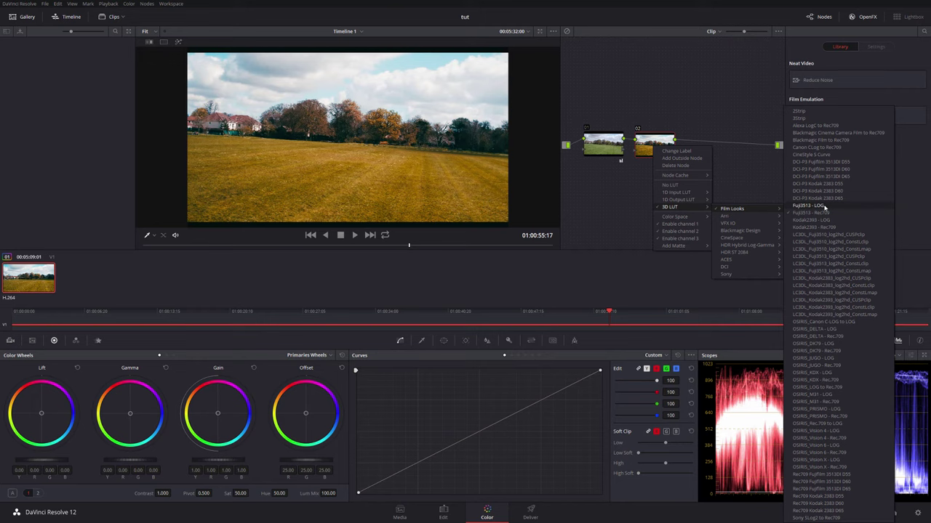
left_click(825, 208)
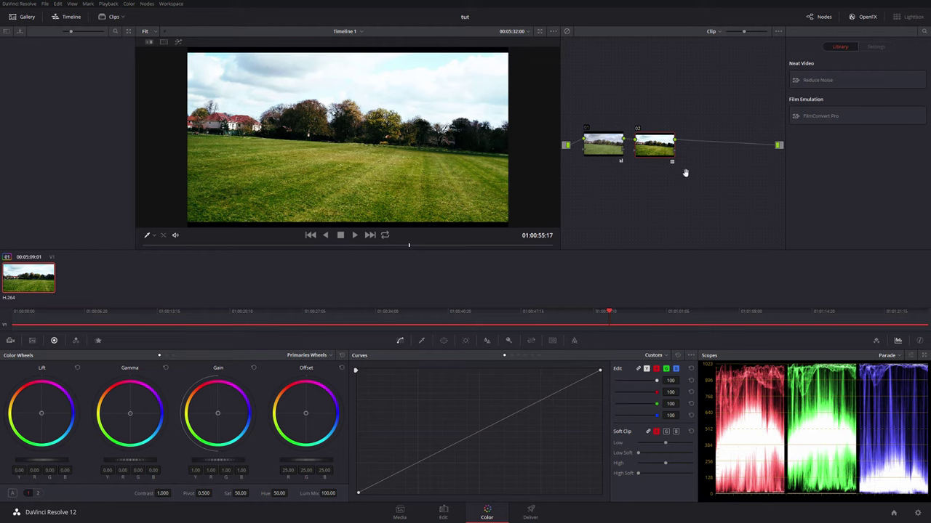
right_click(653, 146)
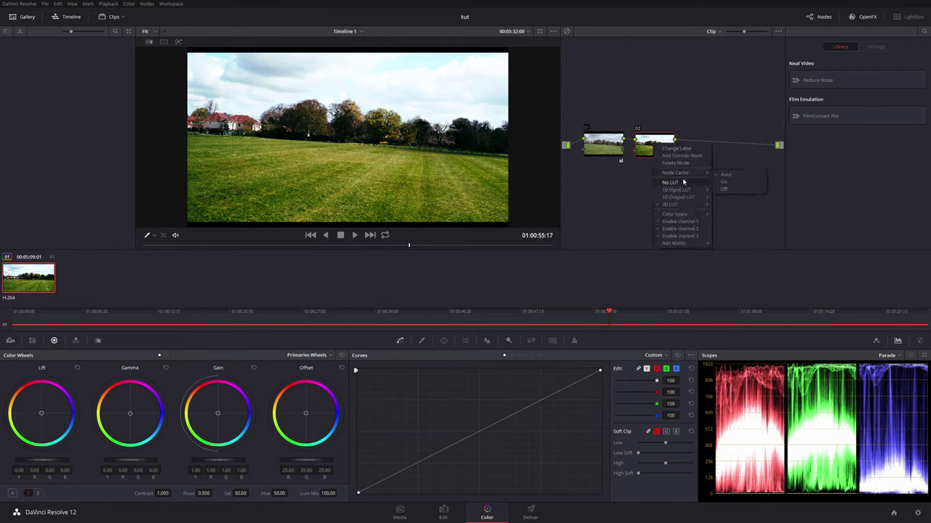
mouse_move(687, 204)
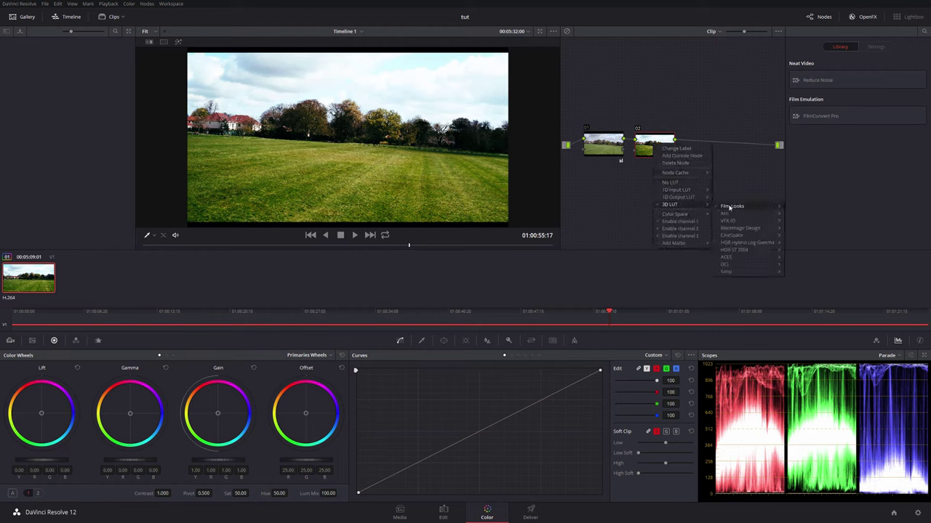
mouse_move(749, 206)
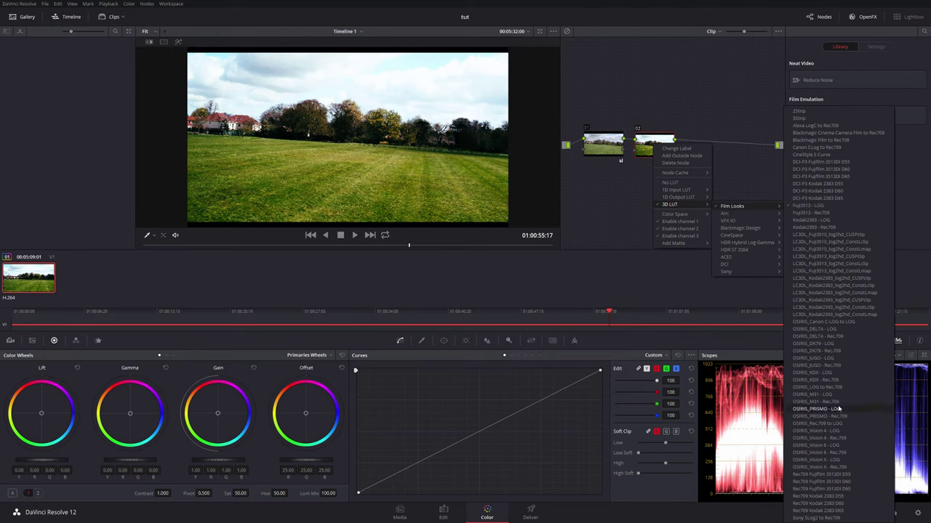
left_click(827, 469)
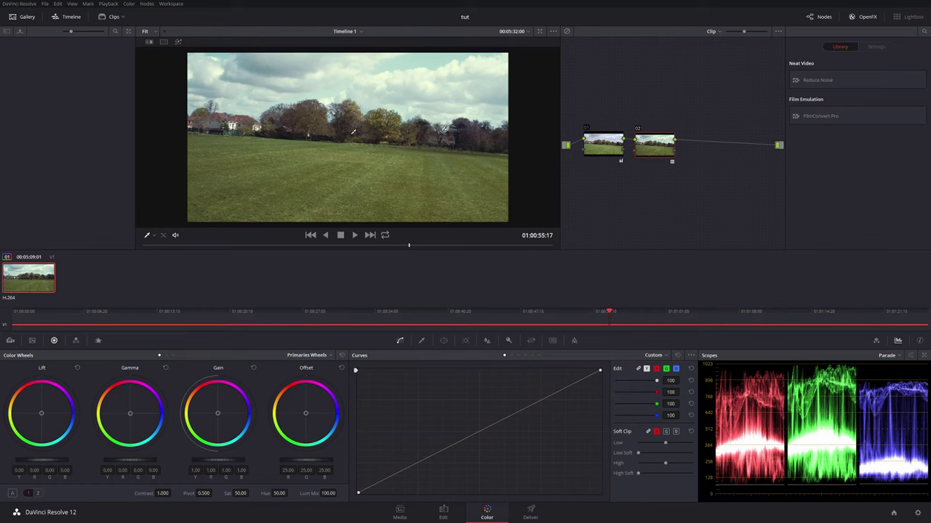
right_click(652, 144)
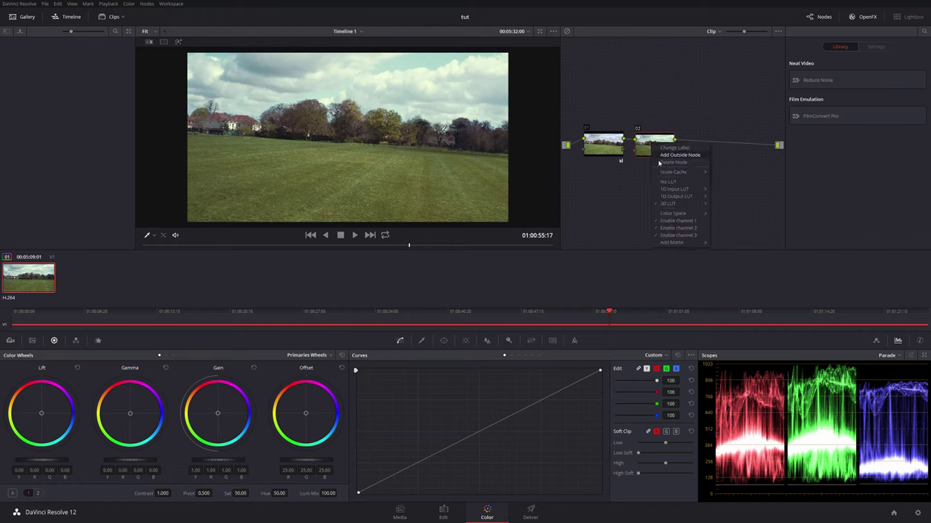
- Delete node 02 and cycle the colour wheel views back to Primaries Wheels
left_click(660, 163)
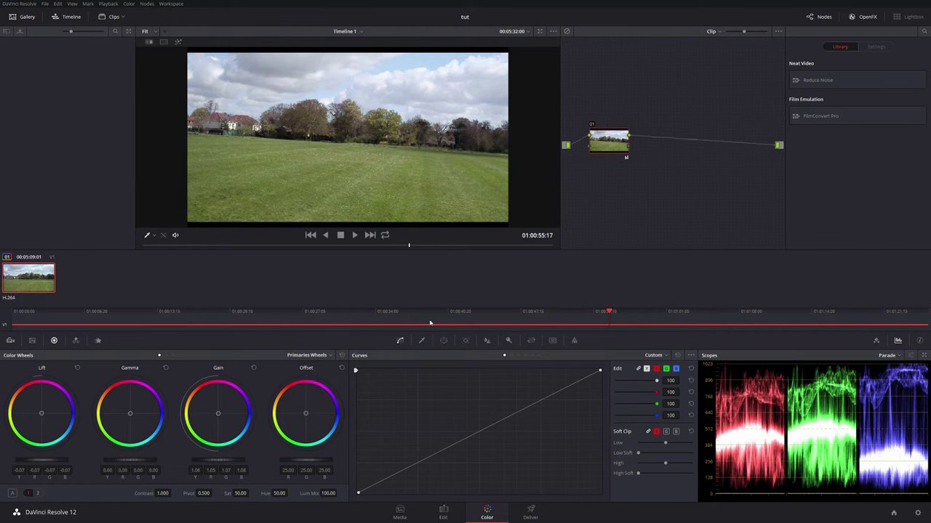
left_click(167, 356)
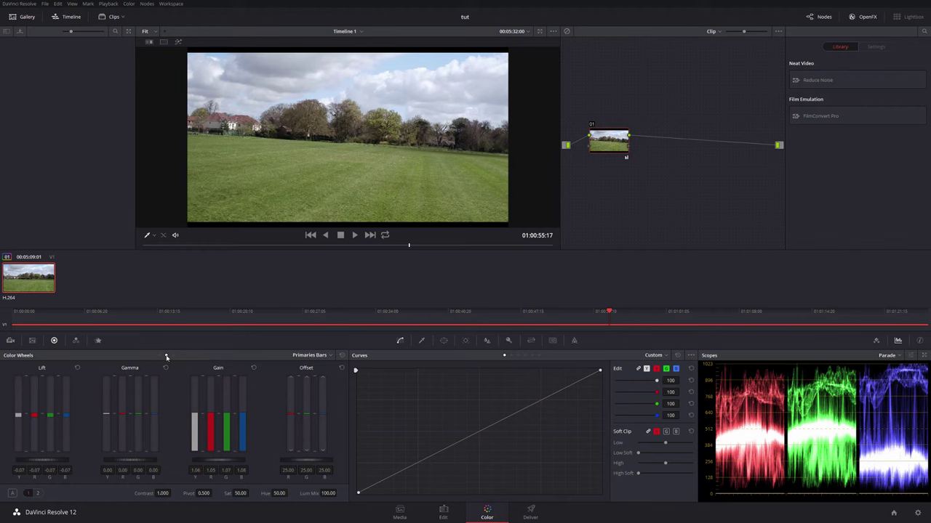
left_click(173, 356)
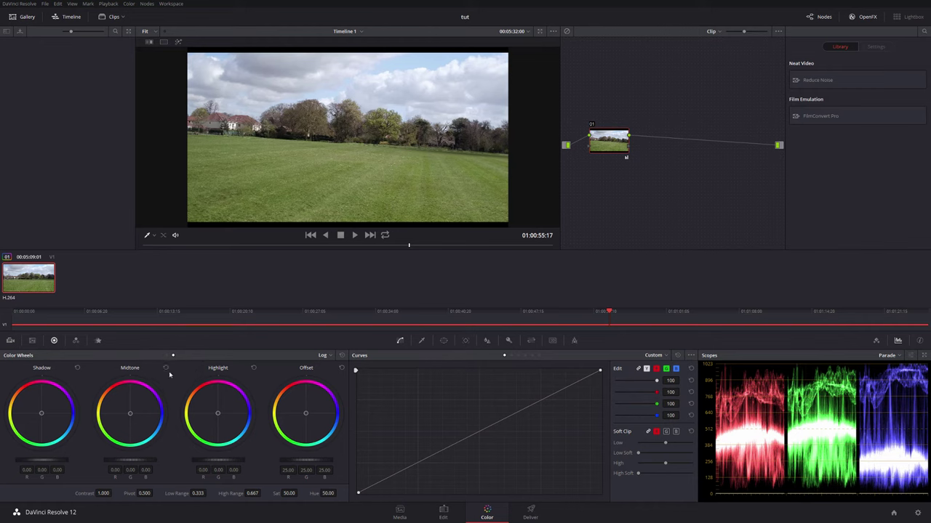
left_click(160, 355)
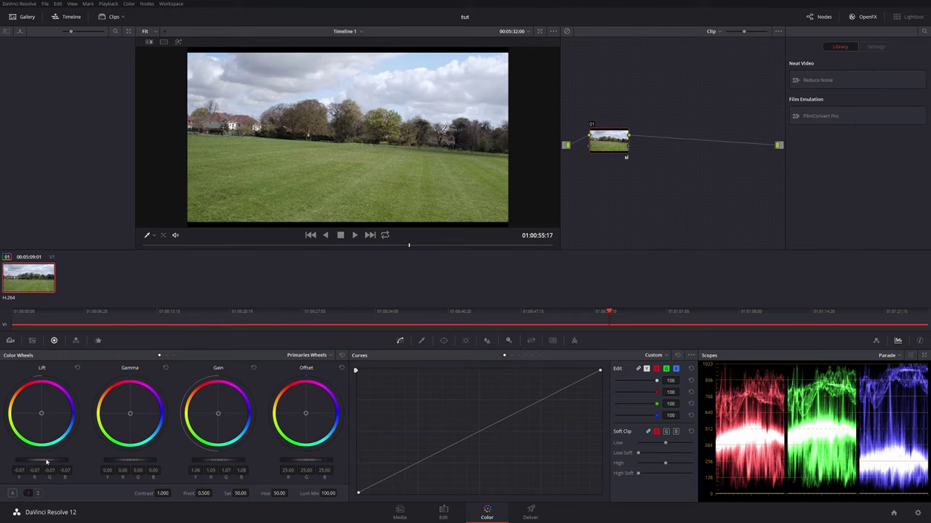
- Adjust node 01's master wheels: lift -0.08, lower gamma, tweak gain, offset to 26.00
left_click_drag(34, 462, 83, 465)
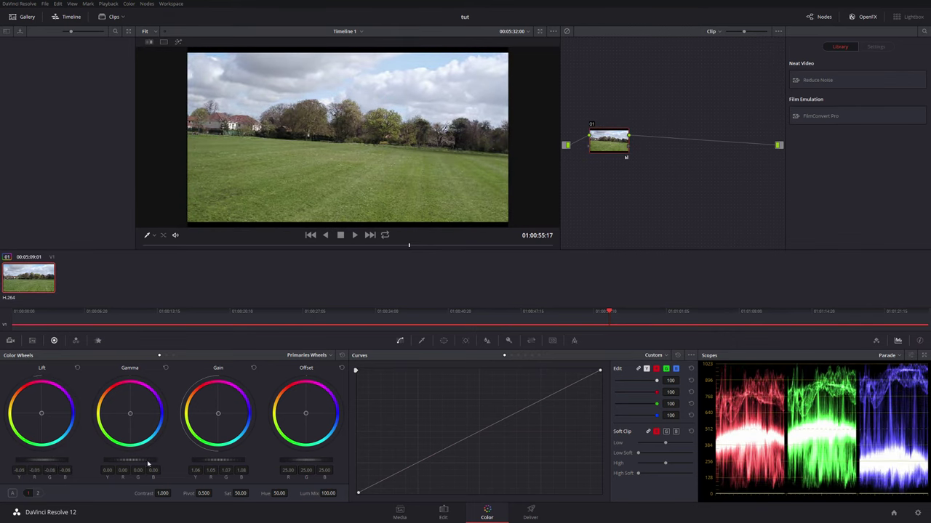
left_click_drag(133, 459, 80, 460)
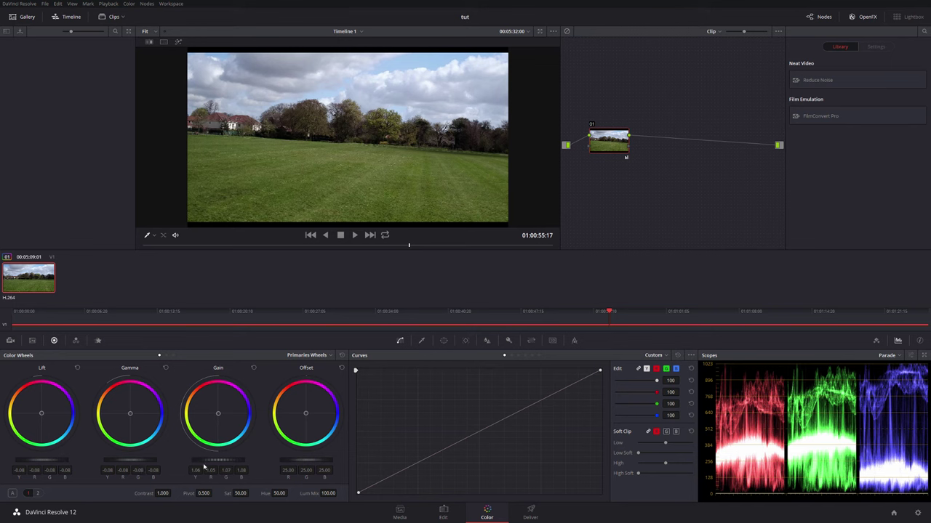
mouse_move(221, 463)
left_mouse_down()
mouse_move(298, 461)
mouse_move(153, 461)
mouse_move(302, 458)
mouse_move(198, 461)
mouse_move(213, 461)
left_mouse_up()
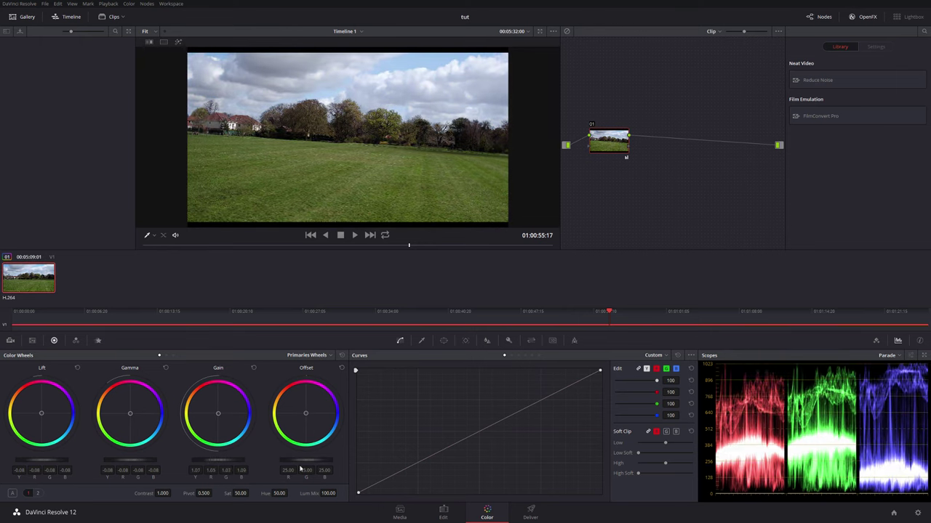
mouse_move(305, 464)
left_mouse_down()
mouse_move(327, 464)
mouse_move(317, 463)
left_mouse_up()
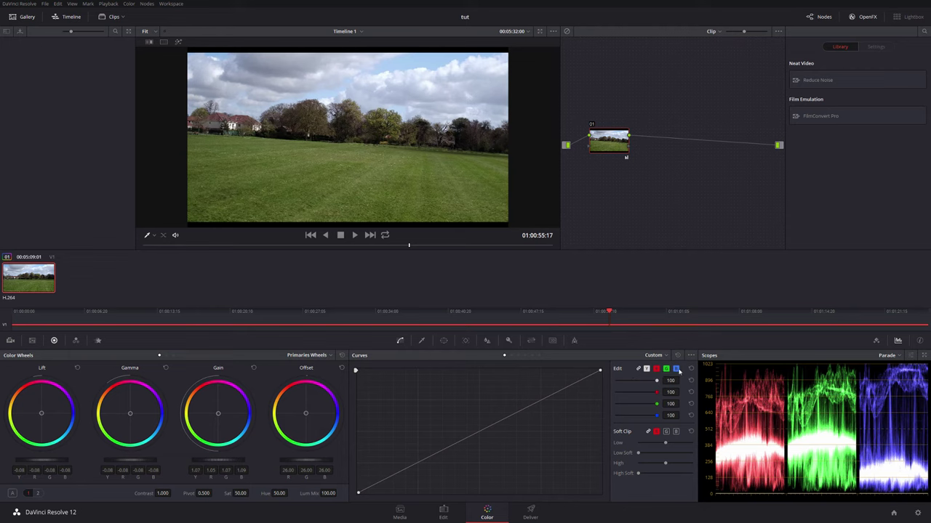
- Try a red-only curve bend, reset the curves to straight, and open the Qualifier palette
left_click(639, 369)
left_click(656, 368)
mouse_move(570, 389)
left_mouse_down()
mouse_move(576, 404)
mouse_move(565, 387)
left_mouse_up()
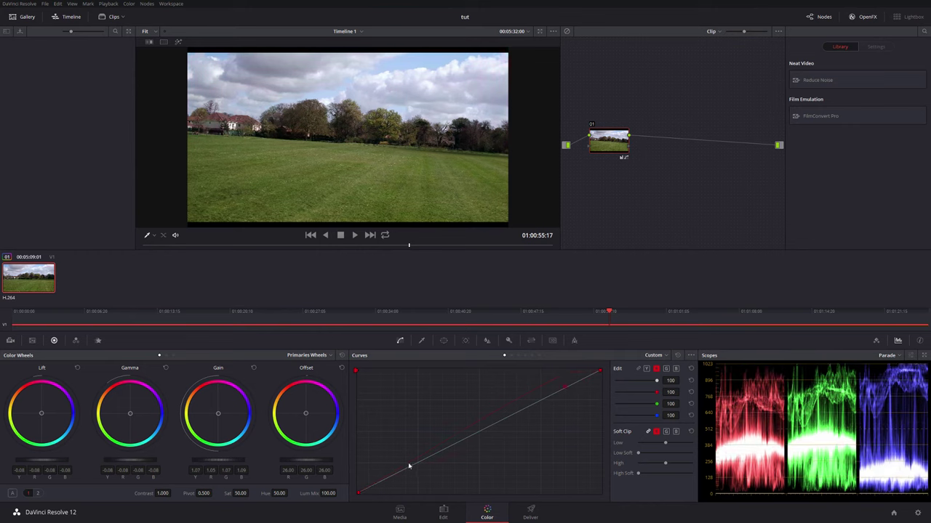
left_click_drag(405, 472, 405, 442)
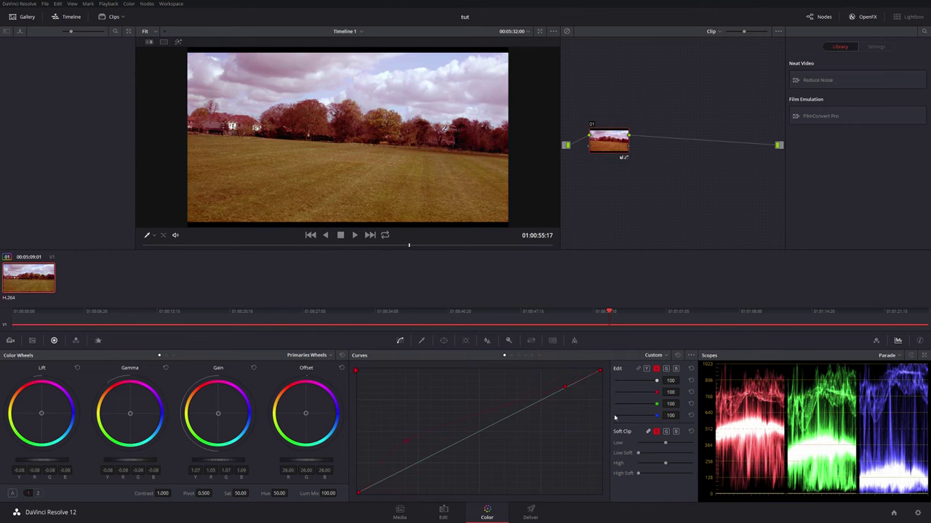
left_click(678, 356)
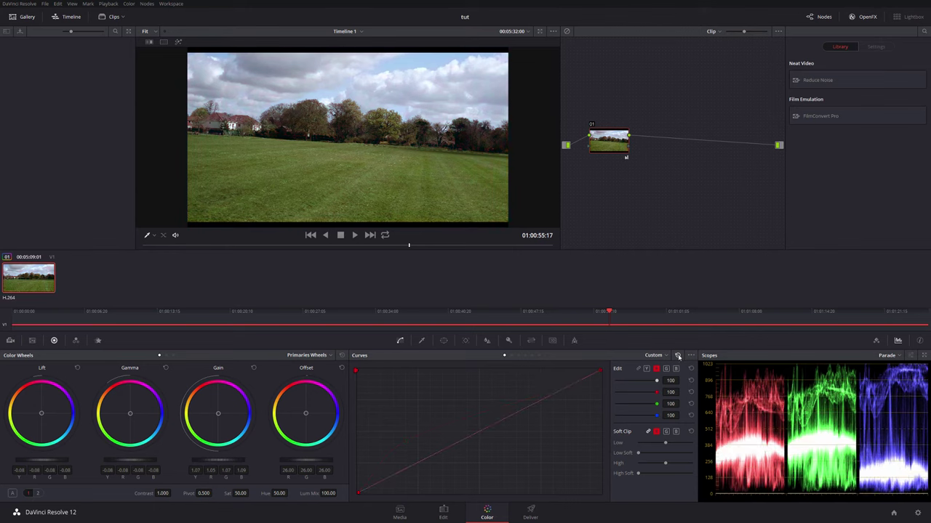
left_click(422, 341)
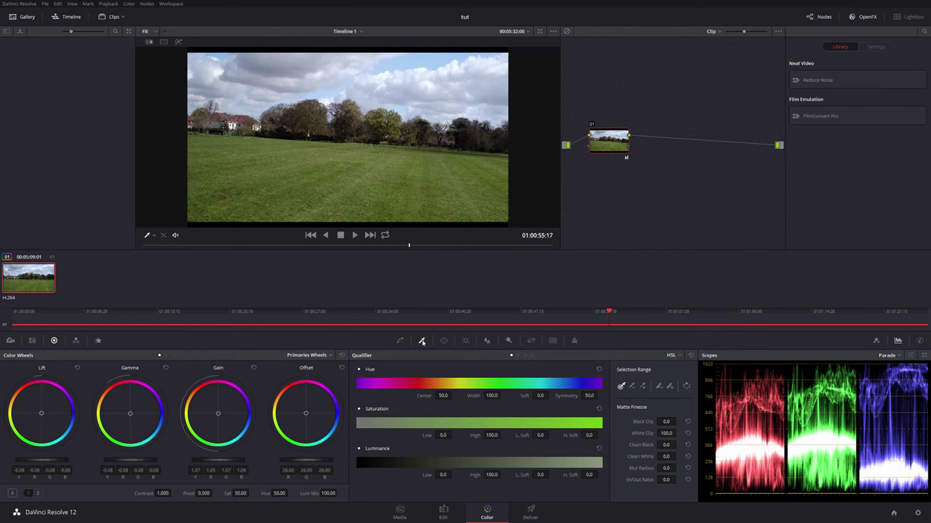
- Open node 01's Blur palette and switch it to Sharpen mode
left_click(443, 341)
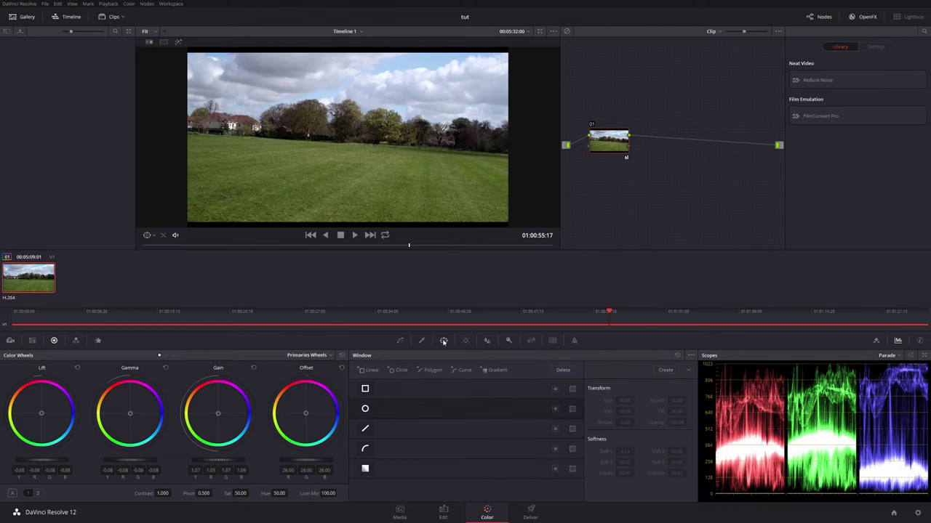
left_click(487, 341)
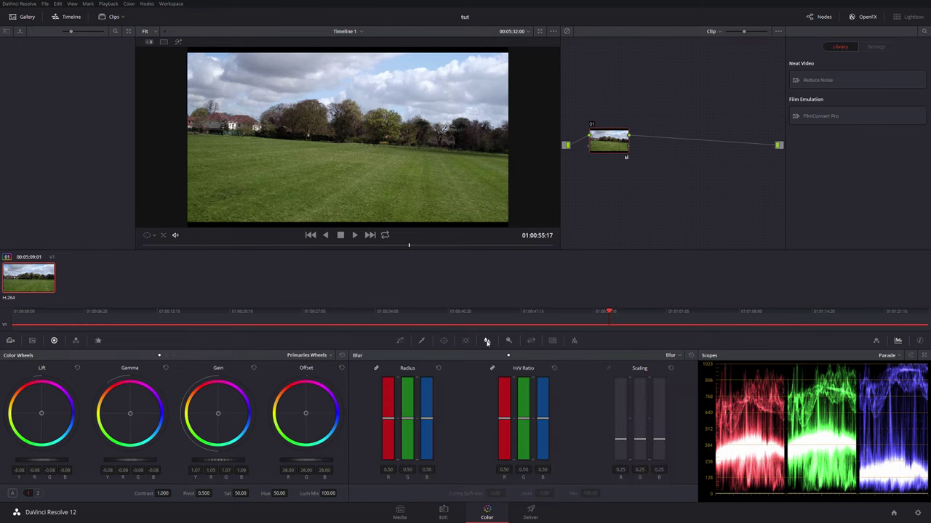
left_click(669, 356)
left_click(674, 375)
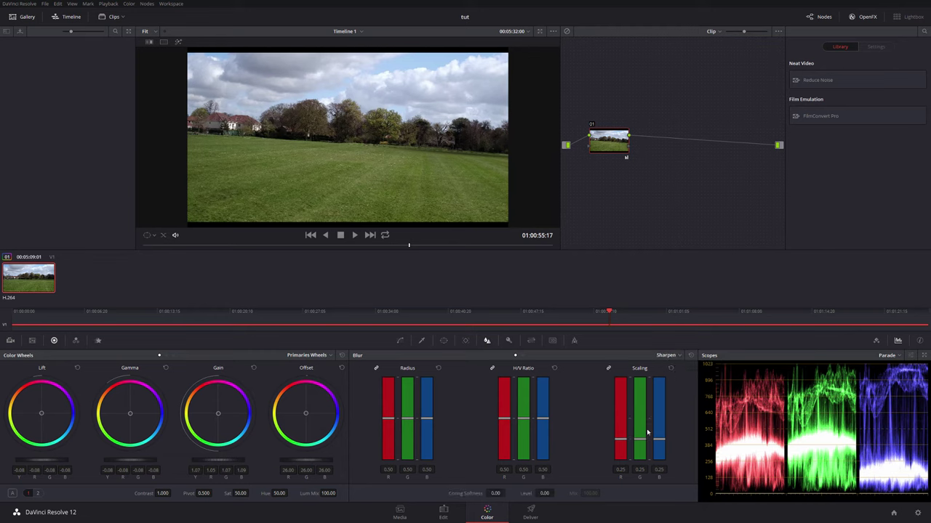
- Set sharpen scaling to 0.43, radius to 0.48 and H/V ratio to 0.46
left_click_drag(642, 440, 642, 425)
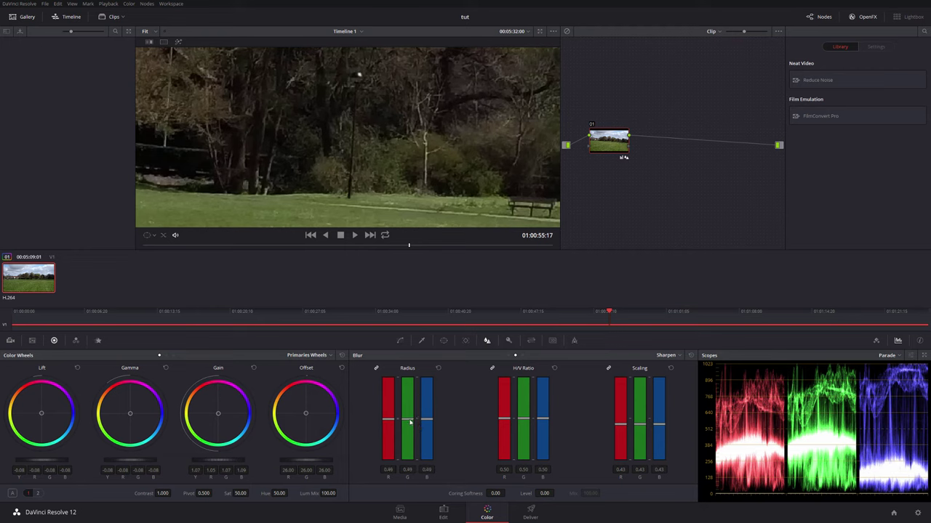
left_click_drag(410, 420, 410, 429)
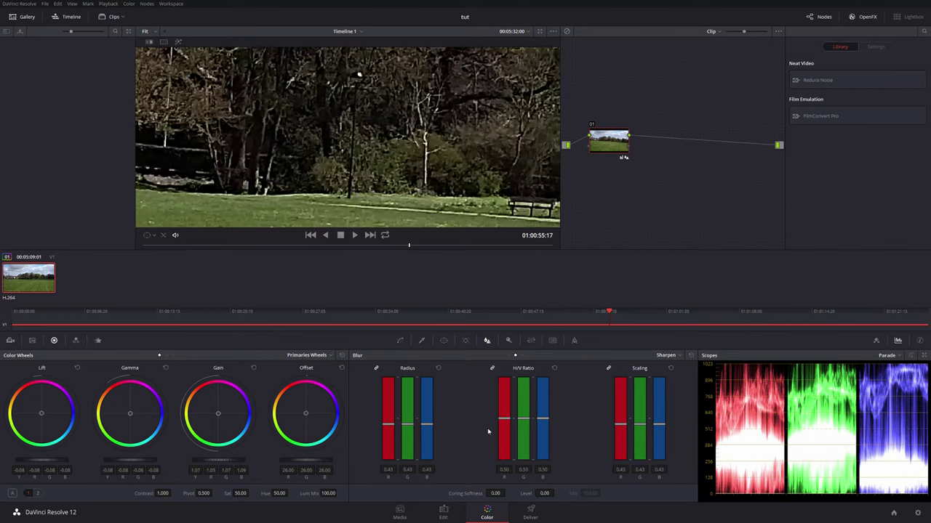
mouse_move(517, 420)
left_mouse_down()
mouse_move(509, 406)
mouse_move(506, 424)
left_mouse_up()
left_click_drag(409, 425, 410, 423)
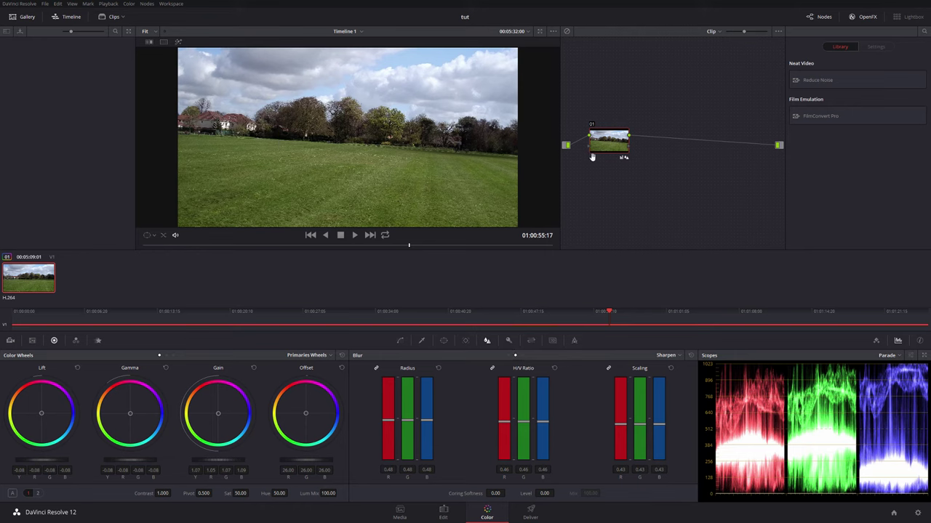
left_click_drag(591, 136, 566, 144)
- Add serial node 02 with a polygon window moved toward the frame's lower left
left_click(146, 4)
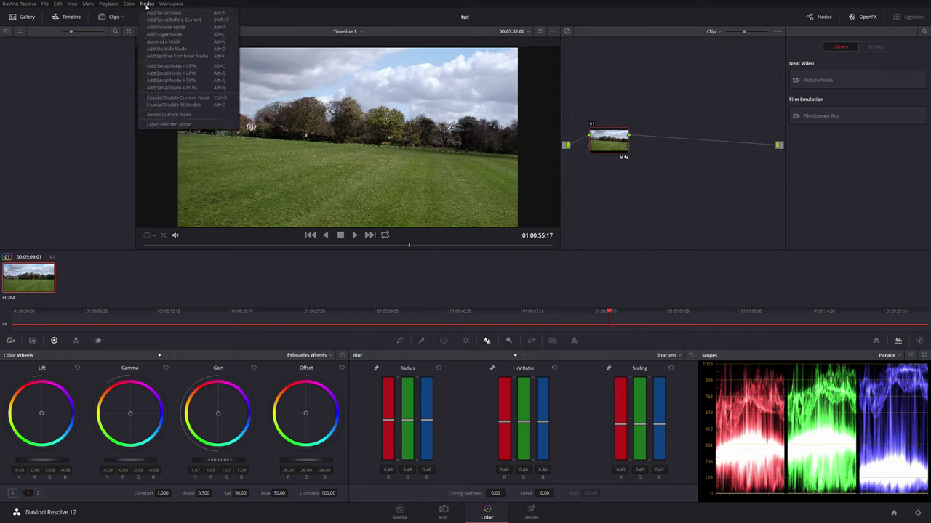
left_click(149, 13)
left_click_drag(658, 138, 662, 138)
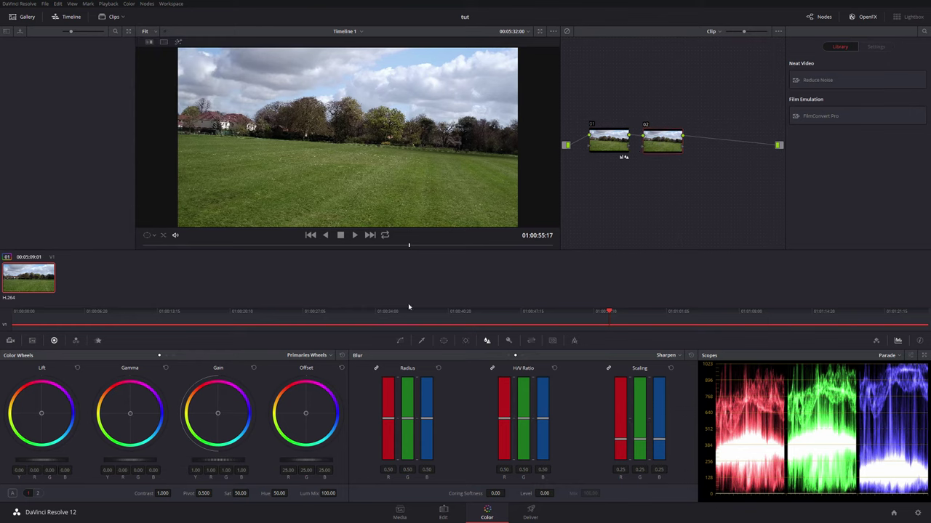
left_click(444, 341)
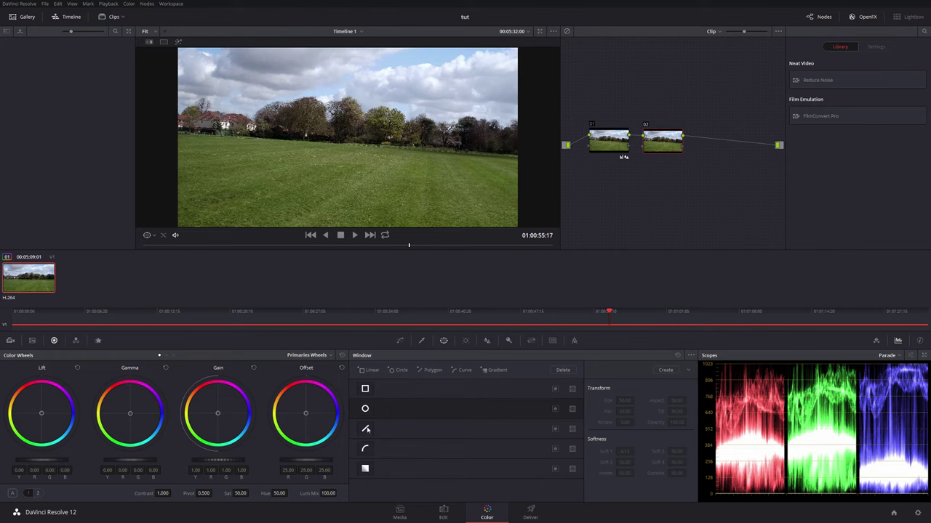
left_click(365, 429)
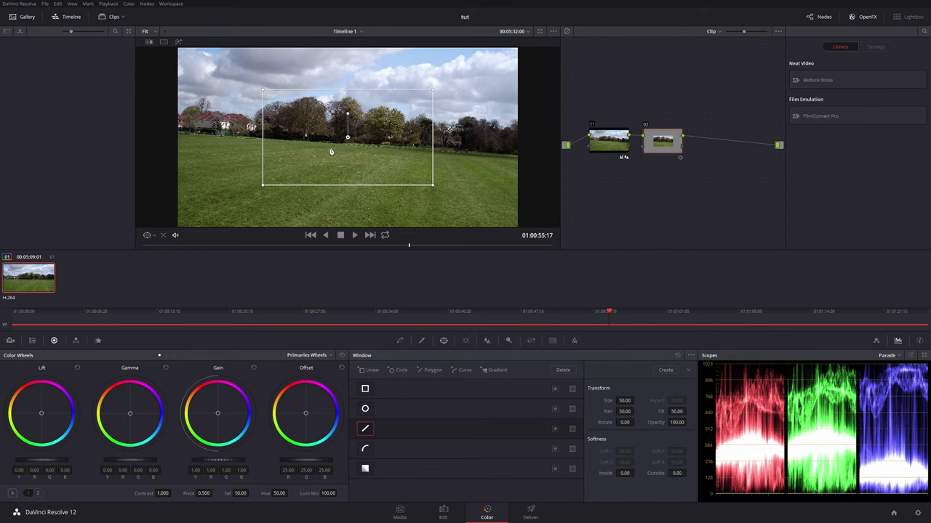
left_click_drag(331, 151, 226, 196)
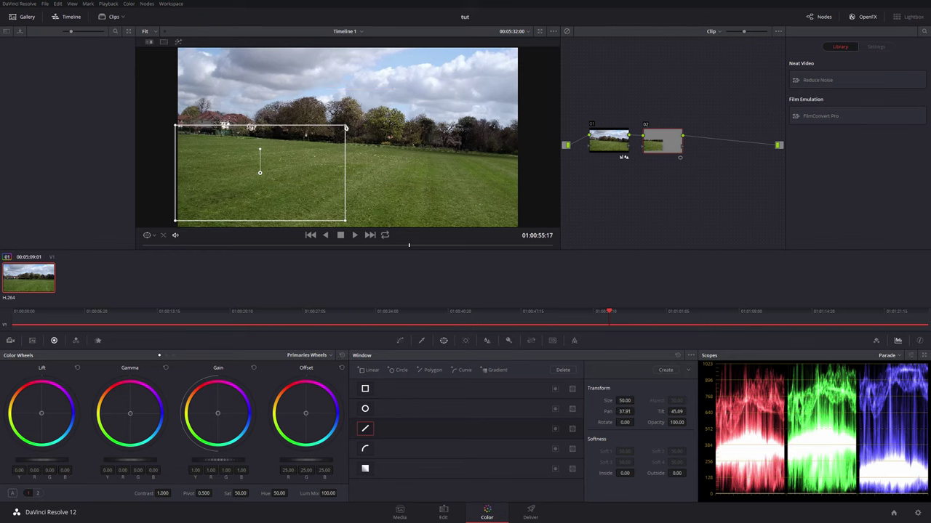
left_click_drag(345, 125, 345, 150)
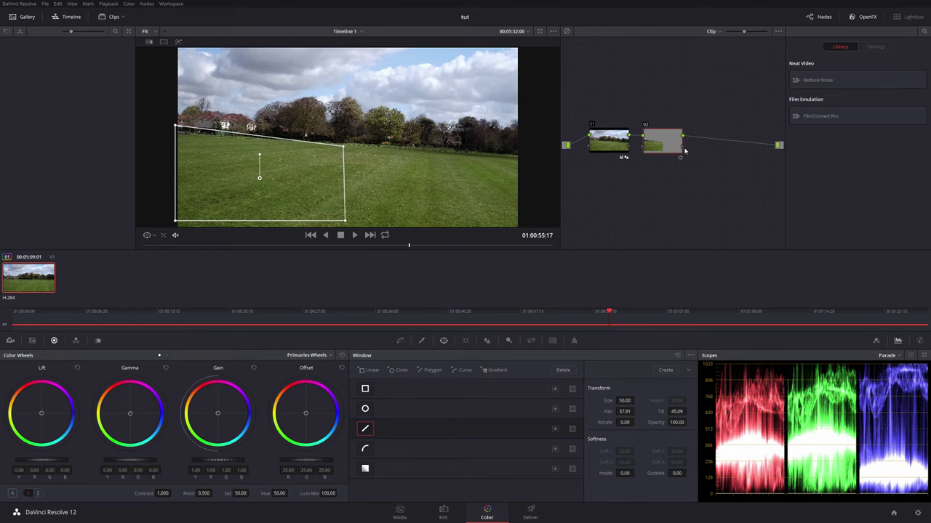
- Swap the polygon for a linear window, then delete node 02 with its window
left_click(678, 356)
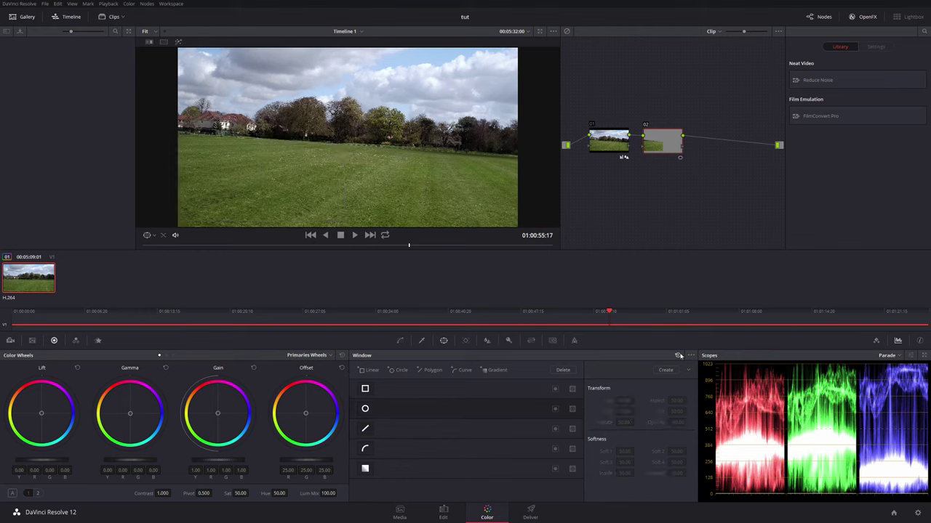
left_click(367, 430)
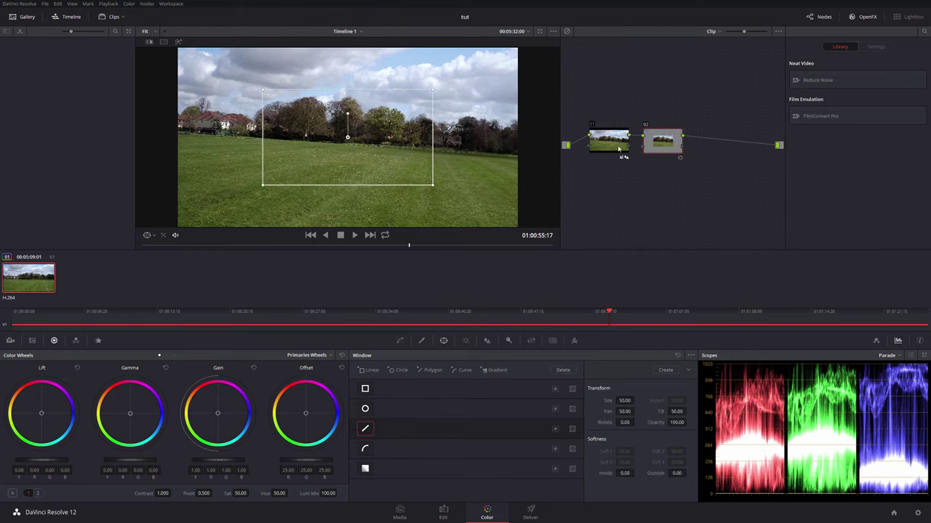
right_click(662, 145)
left_click(644, 172)
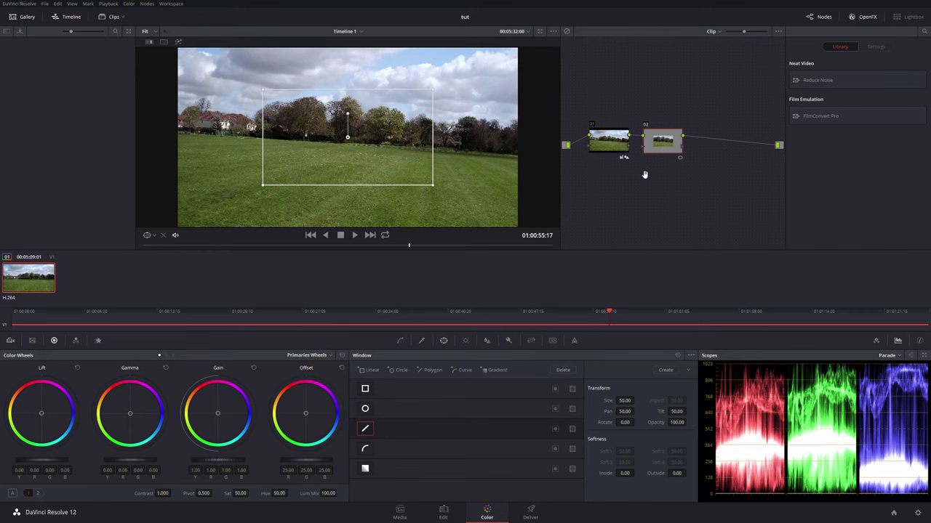
right_click(681, 160)
left_click(678, 173)
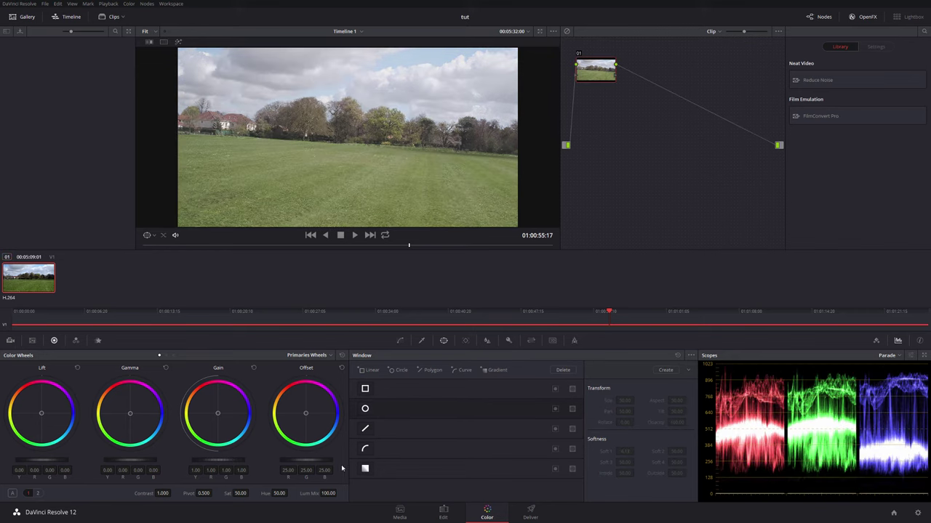
- Auto Color node 01 (lift -0.07, gain 1.06) with a curve window on and Qualifier showing
left_click(365, 449)
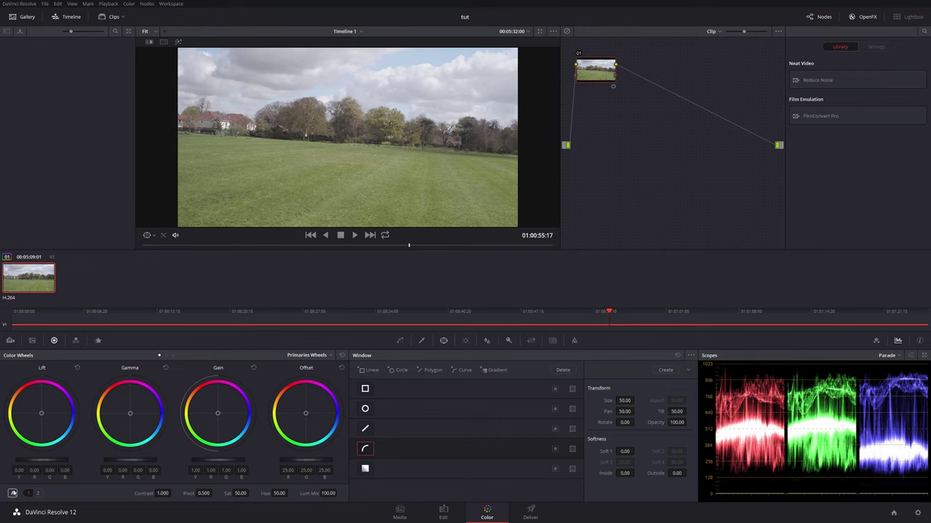
key("alt+shift+q")
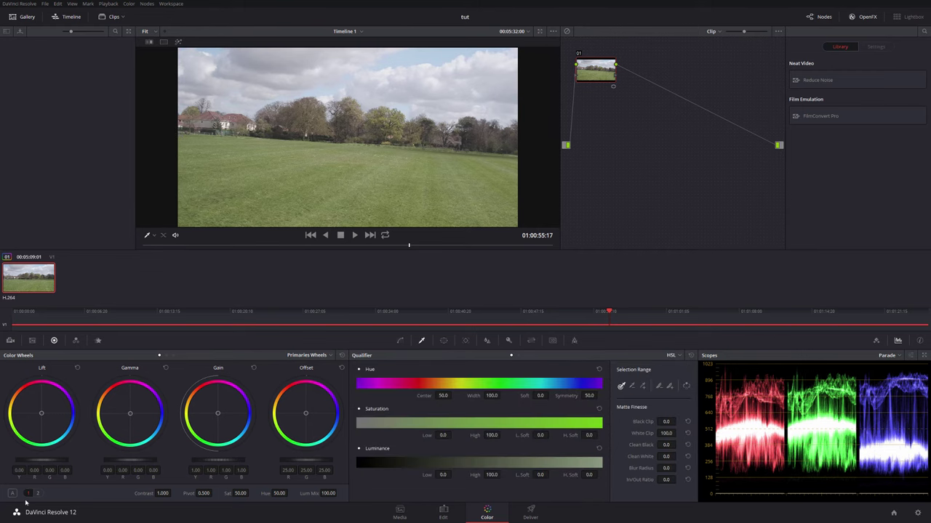
left_click(12, 494)
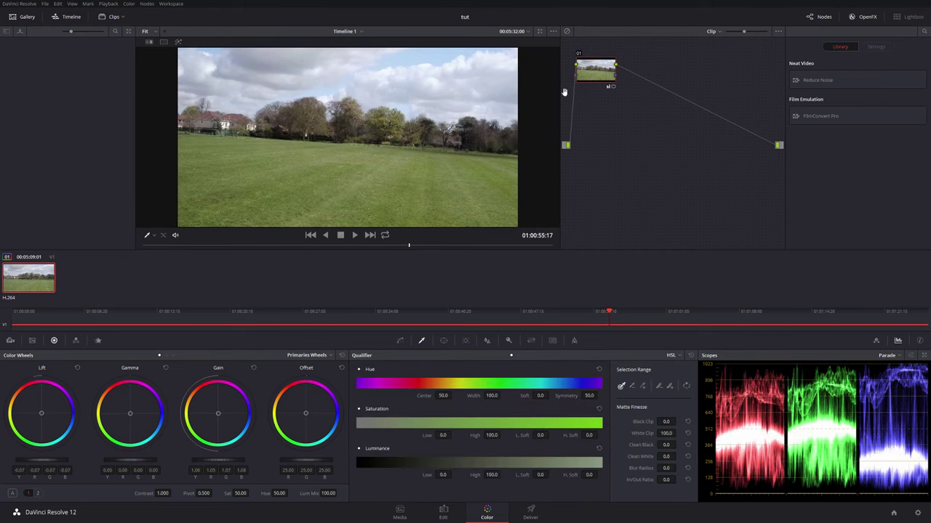
left_click_drag(579, 66, 593, 120)
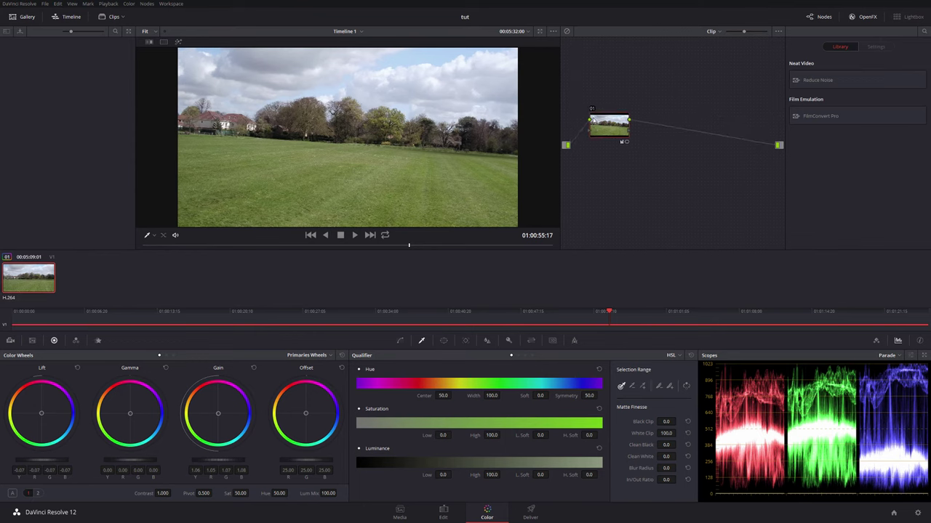
right_click(603, 126)
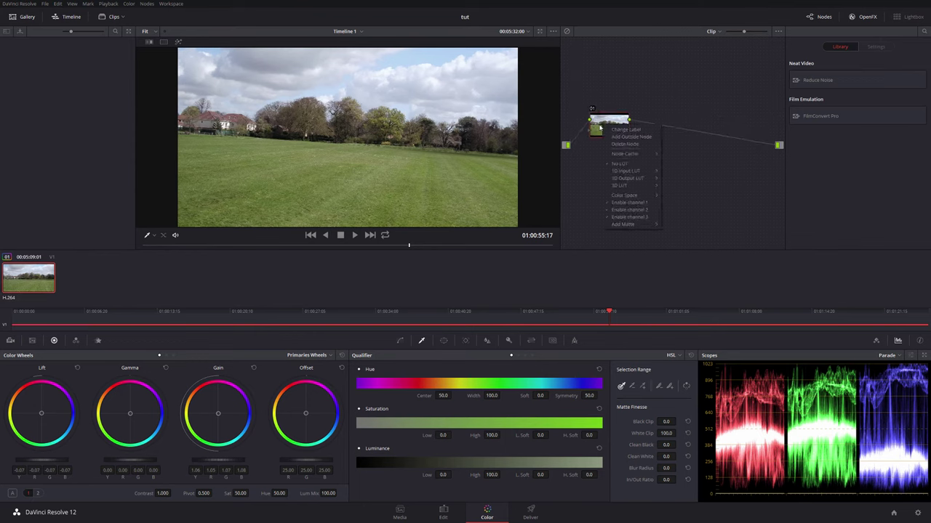
- Add serial node 02 after node 01 from the Nodes menu
left_click(601, 127)
left_click(147, 4)
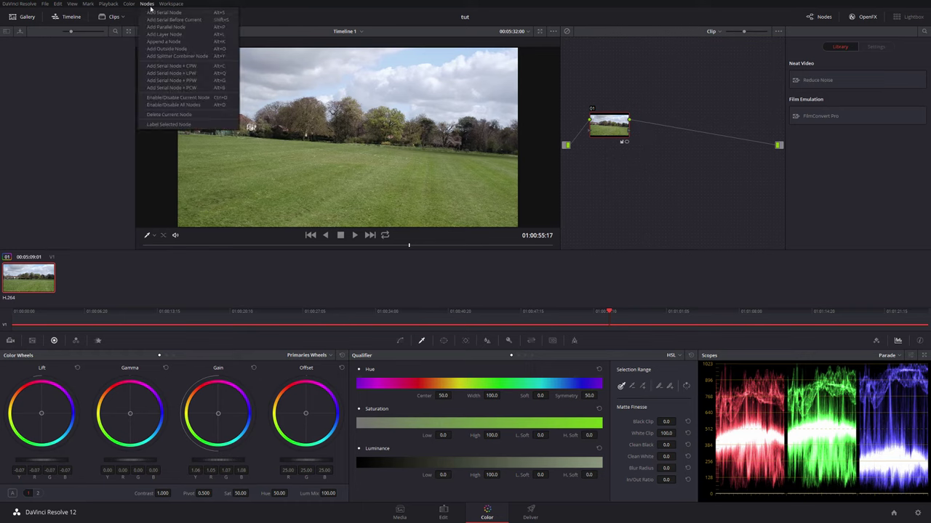
left_click(175, 12)
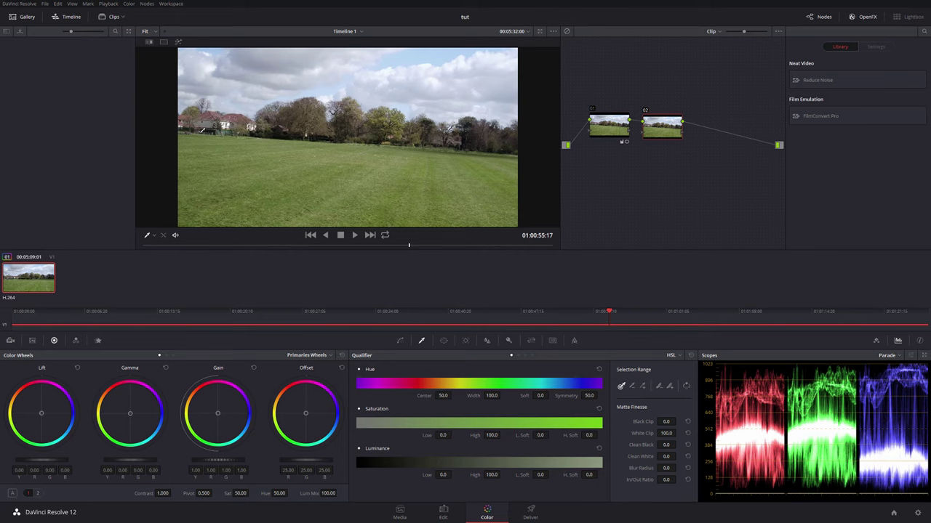
- Sample the image with the qualifier eyedropper, reset the qualifier to defaults, and show the Window palette
left_click(208, 134)
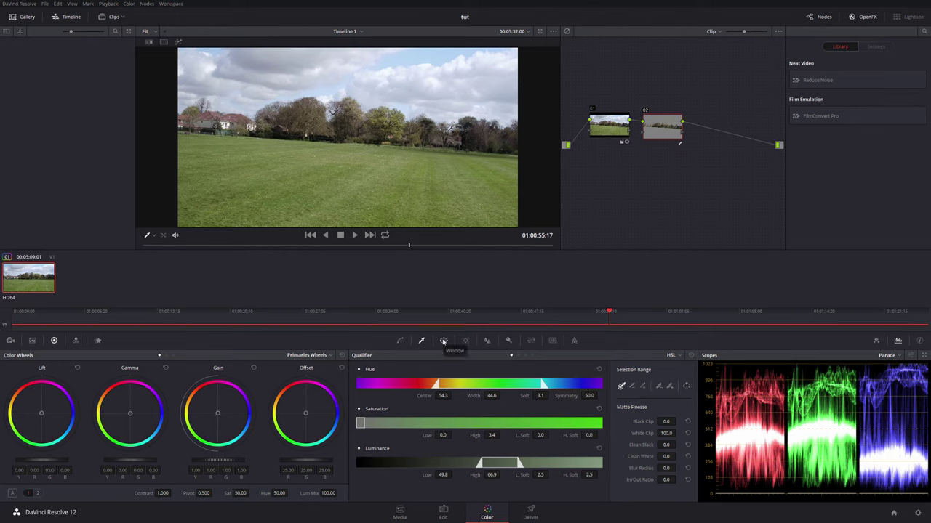
left_click(443, 341)
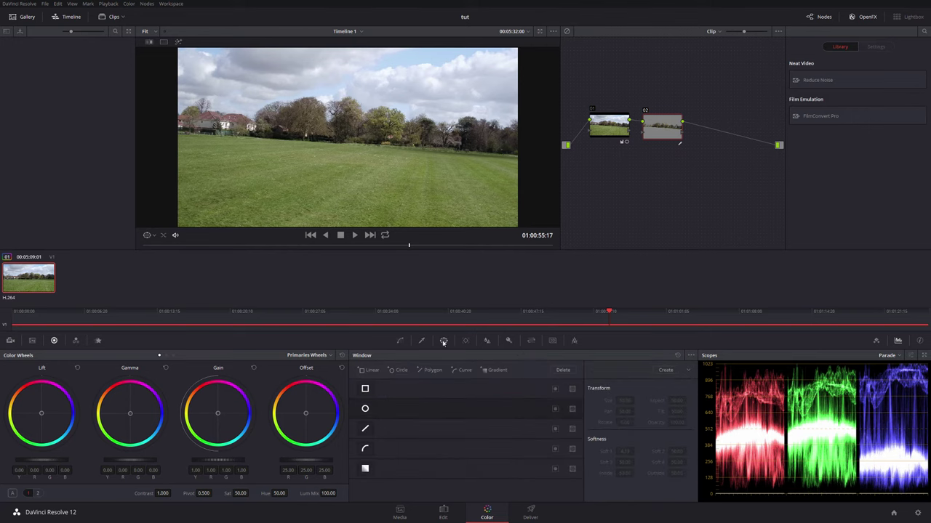
left_click(422, 341)
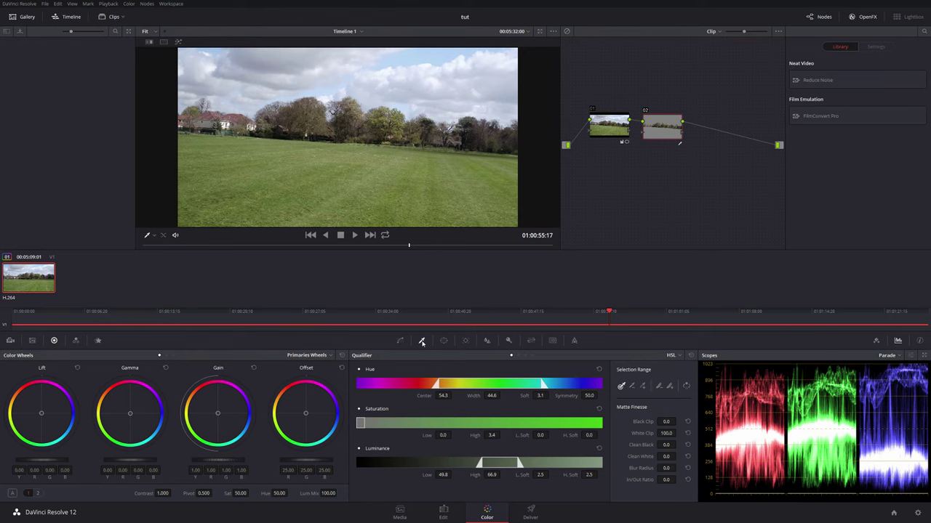
left_click(690, 355)
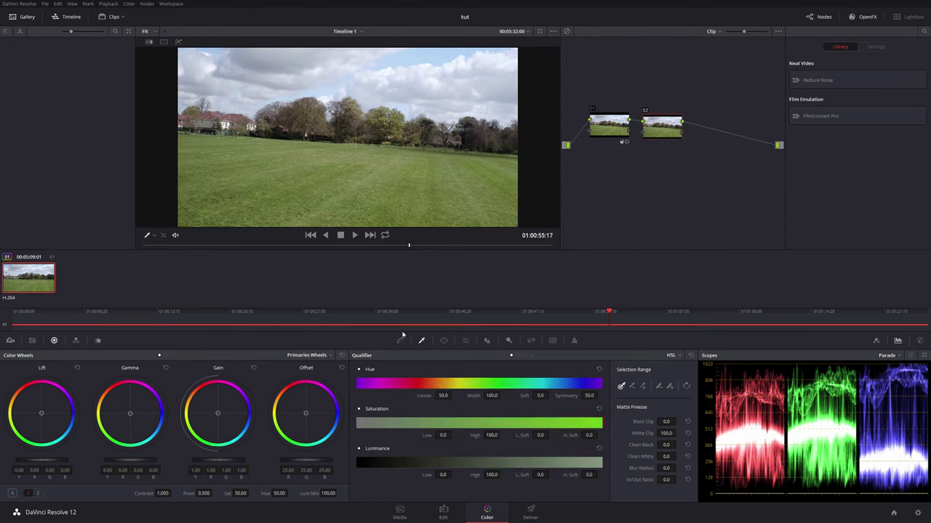
left_click(444, 341)
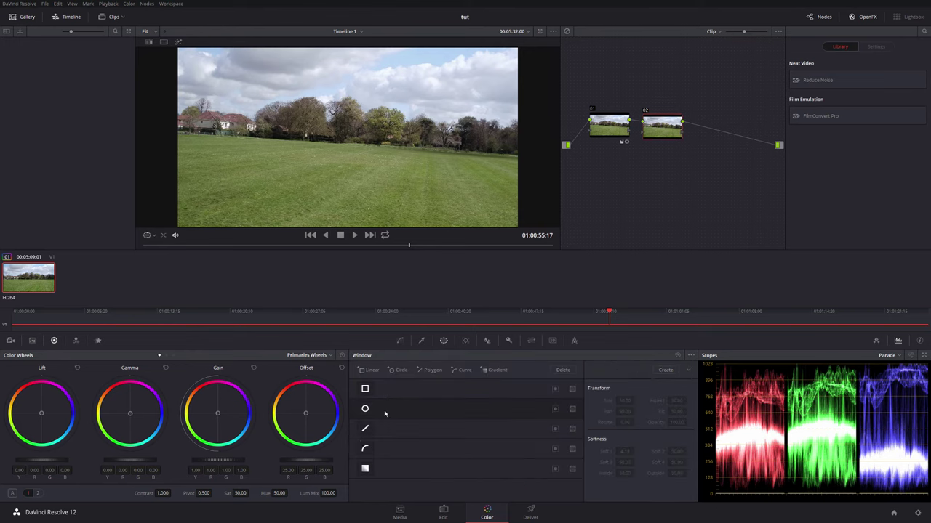
- Draw a closed four-point curve window around the lower grass on node 02
left_click(366, 450)
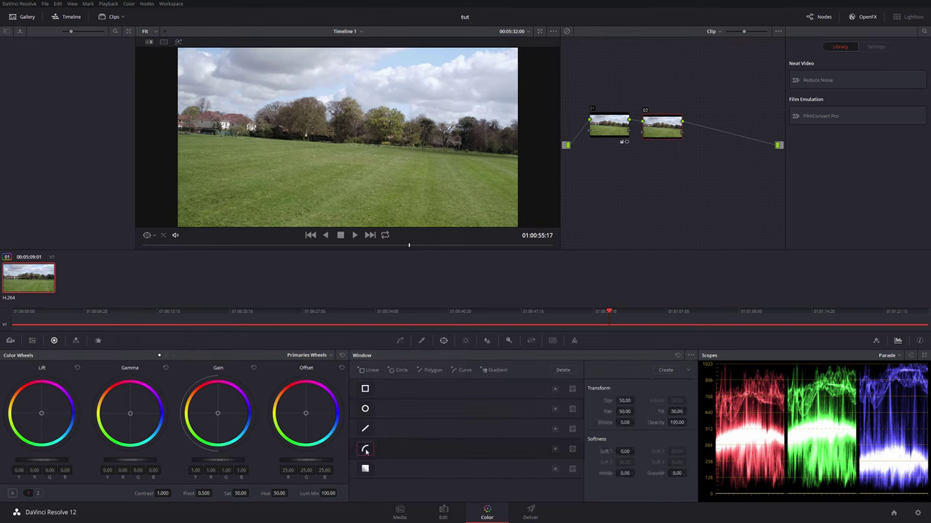
scroll(176, 135, "down", 1)
left_click(186, 129)
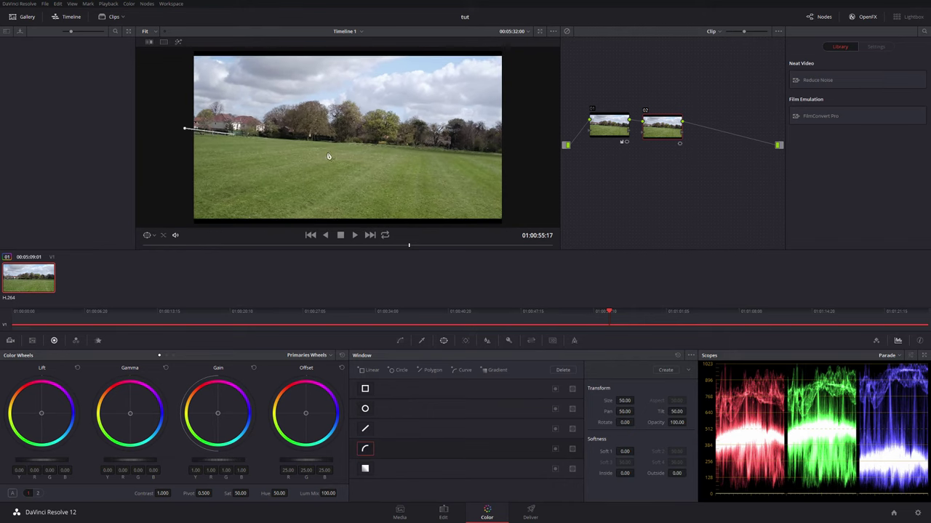
left_click(513, 155)
left_click(510, 225)
left_click(184, 225)
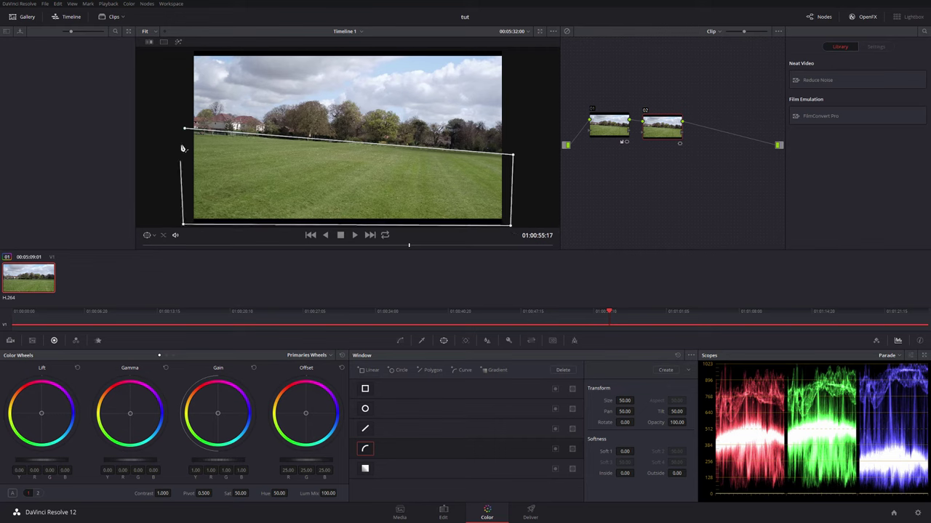
left_click(184, 129)
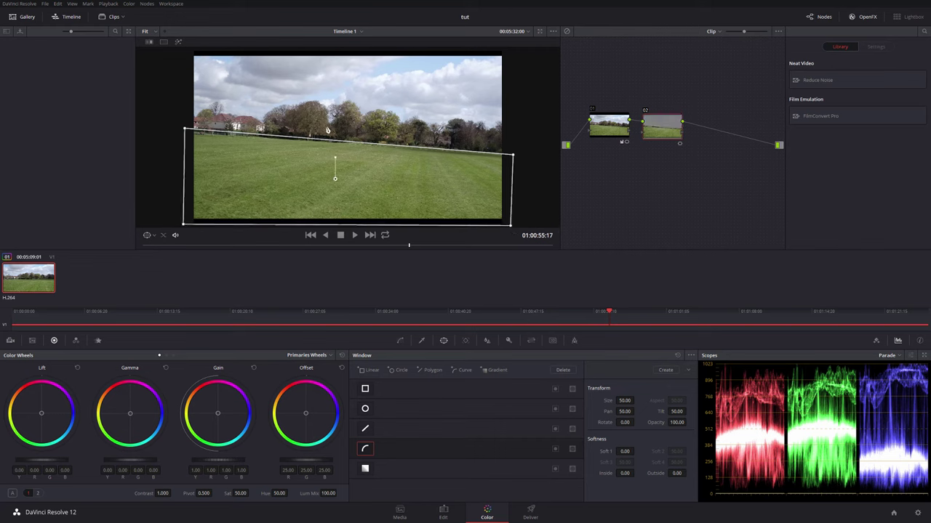
- Soften the window edge to Soft 1 19.90, inside 0.54, outside 1.28
left_click_drag(659, 133, 663, 132)
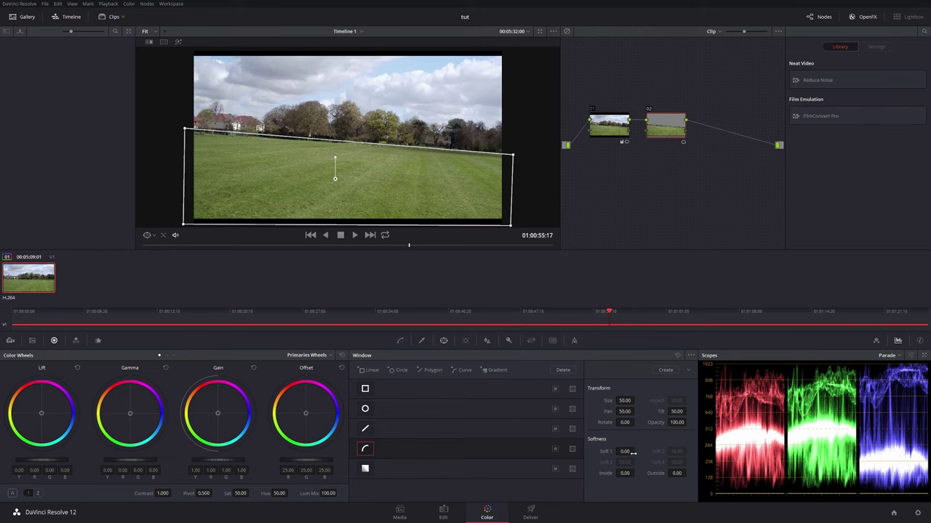
left_click_drag(635, 451, 636, 452)
left_click(635, 451)
left_click_drag(625, 474, 673, 473)
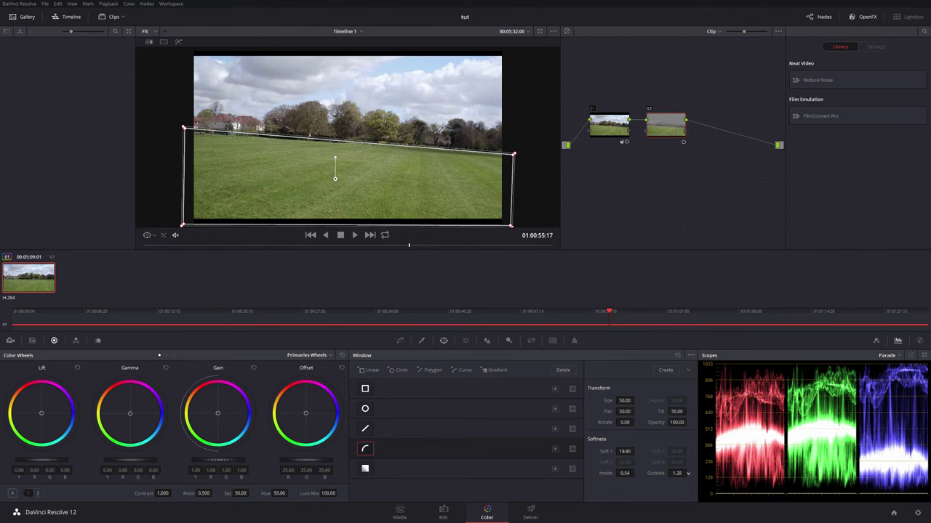
left_click_drag(672, 130, 668, 131)
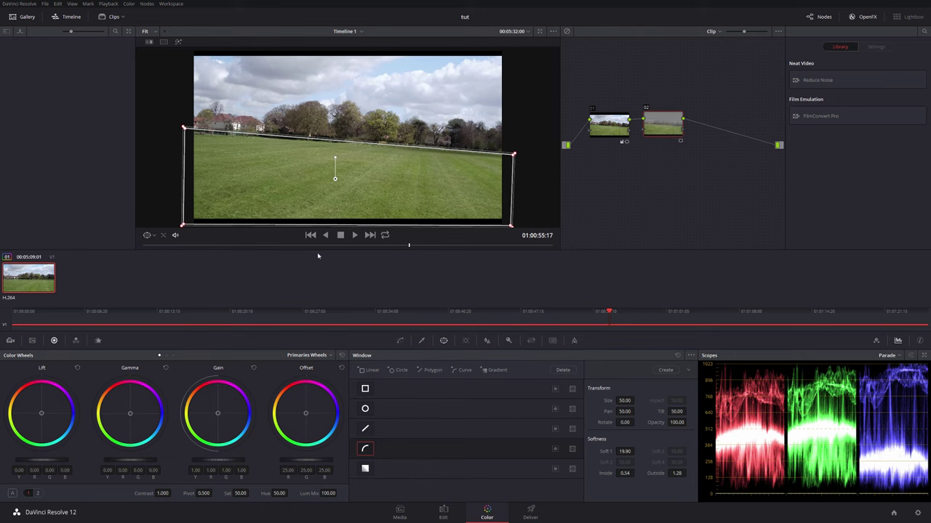
- Adjust node 02's blur radius, settling at about 0.65
left_click(486, 340)
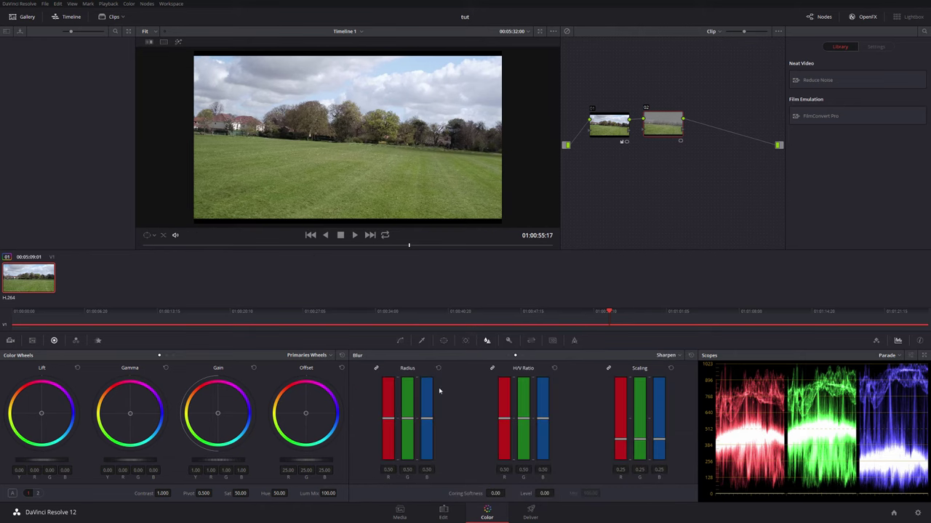
left_click_drag(406, 421, 406, 402)
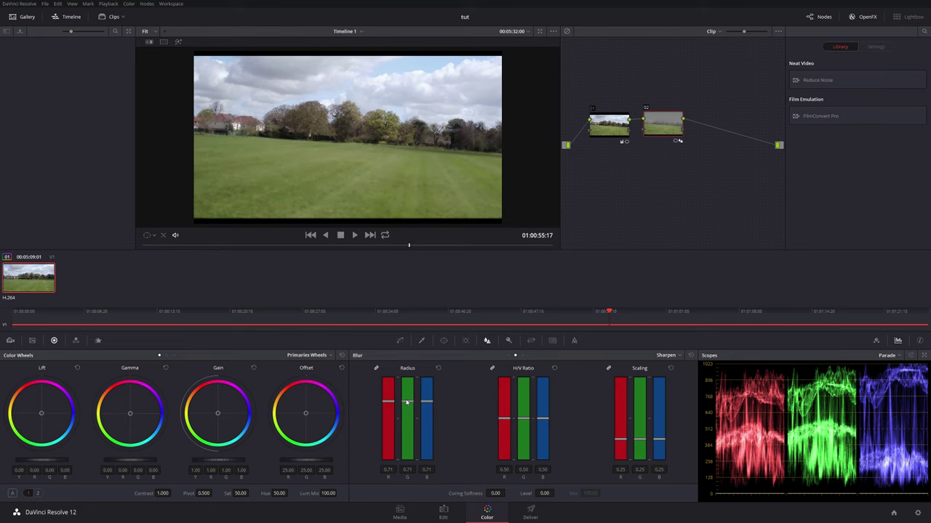
left_click_drag(407, 402, 408, 420)
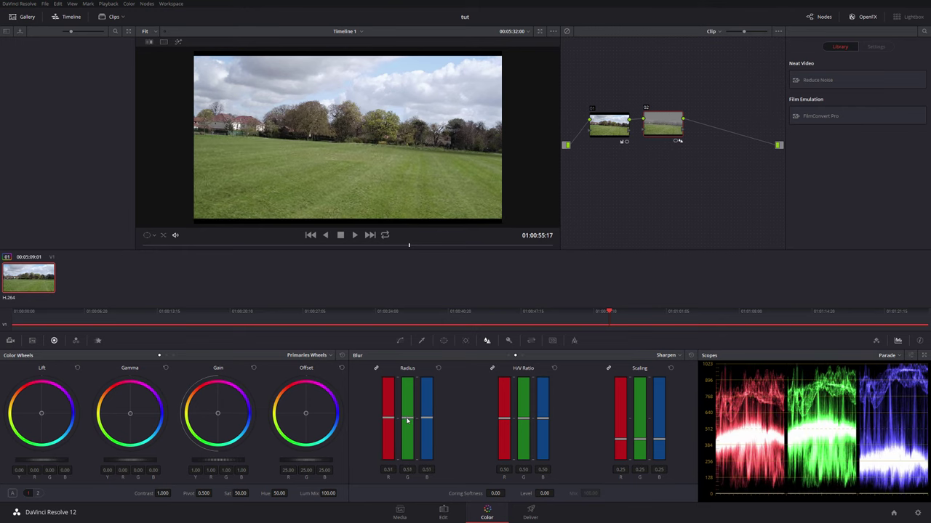
left_click_drag(407, 420, 408, 408)
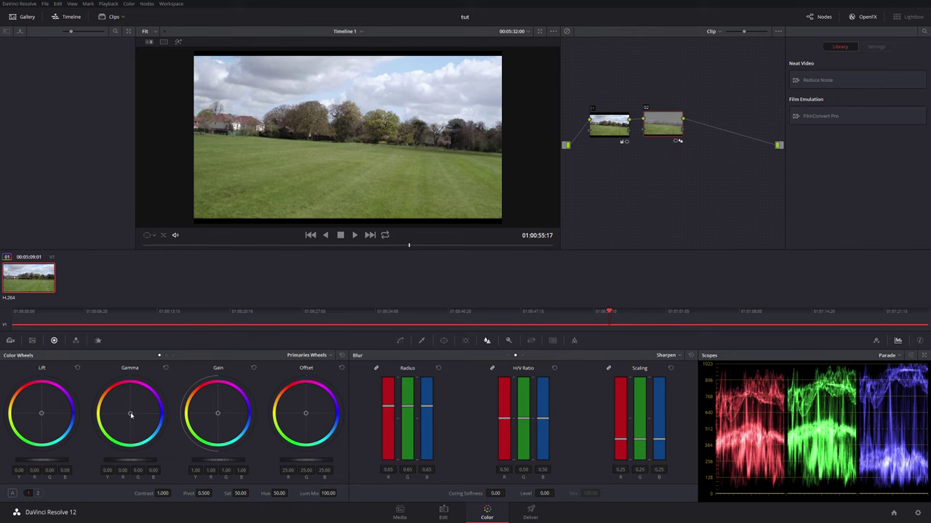
- Warm node 02's midtones toward yellow via Gamma (R 0.11, G -0.01, B -0.13)
left_click_drag(130, 415, 118, 402)
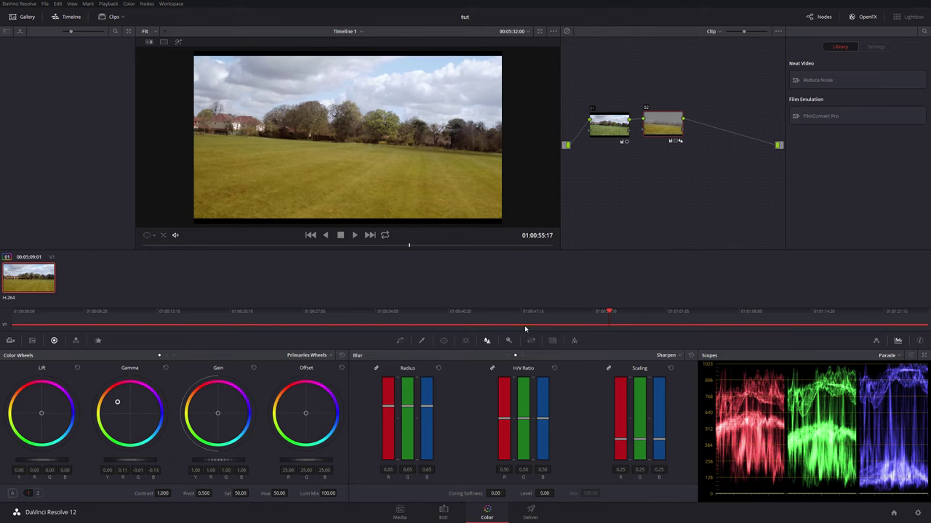
left_click_drag(663, 129, 664, 136)
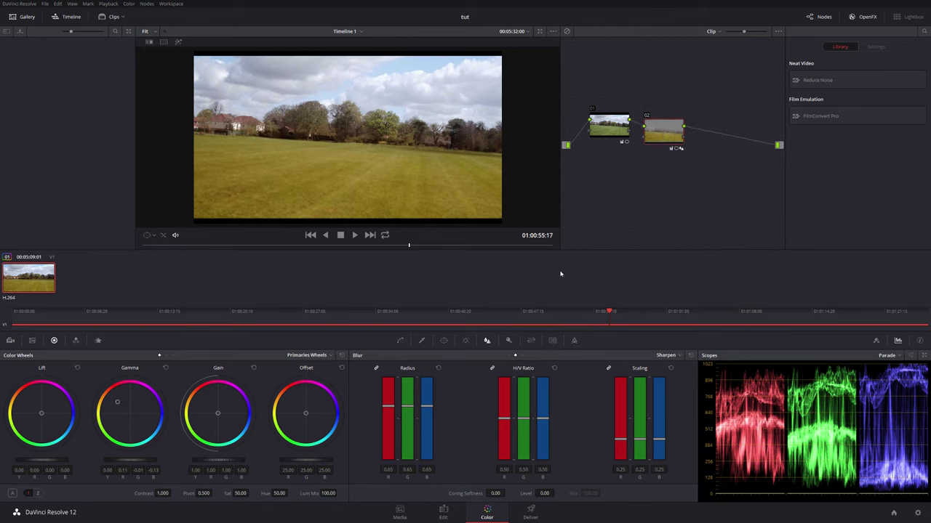
left_click(466, 340)
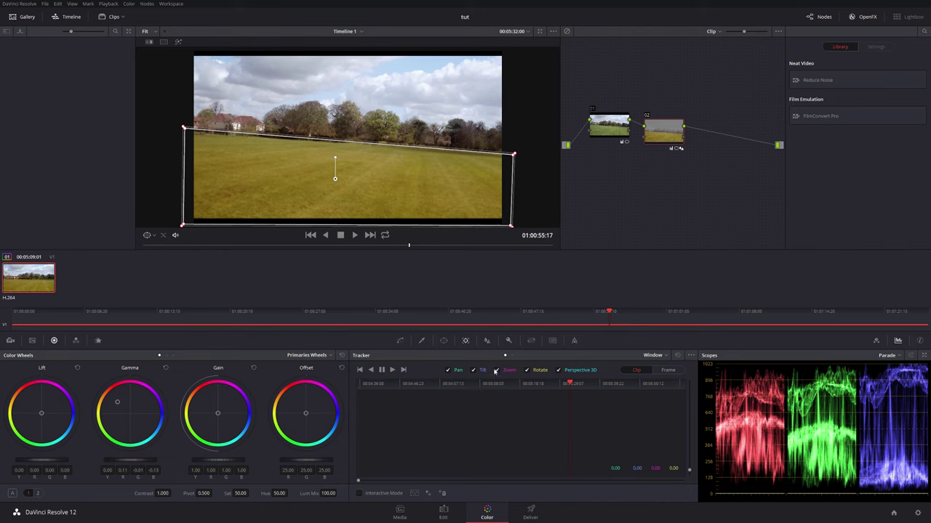
- Track the grass window forward, then reshape its lower corner on several frames to fit the grass
left_click(392, 371)
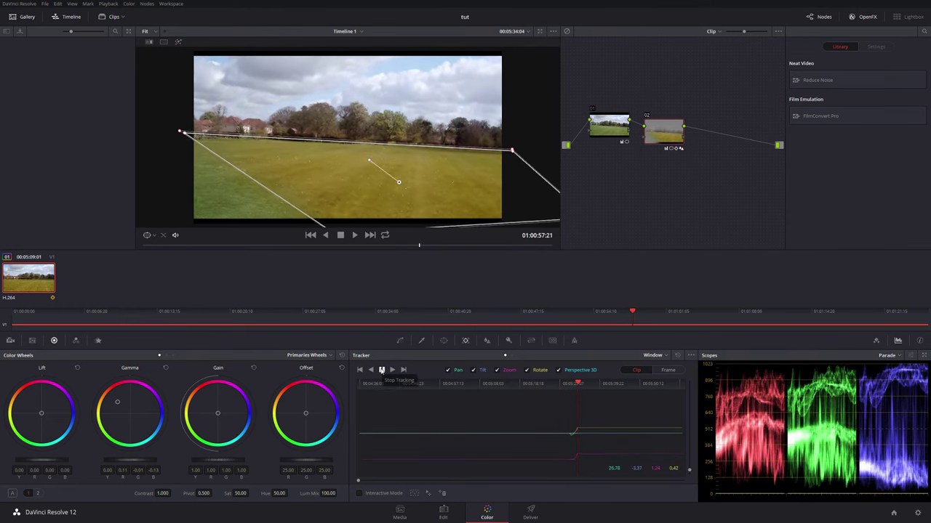
left_click(381, 370)
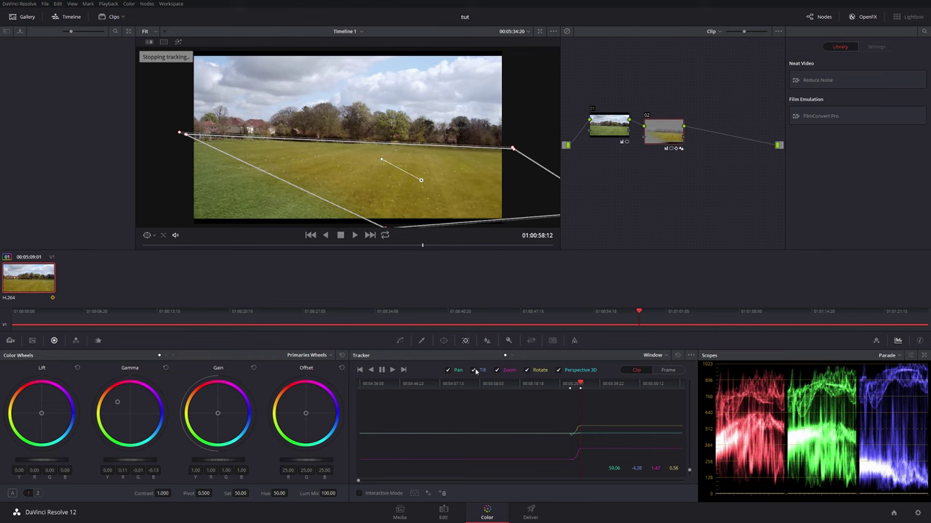
left_click_drag(580, 384, 570, 385)
left_click_drag(264, 231, 240, 215)
left_click(575, 384)
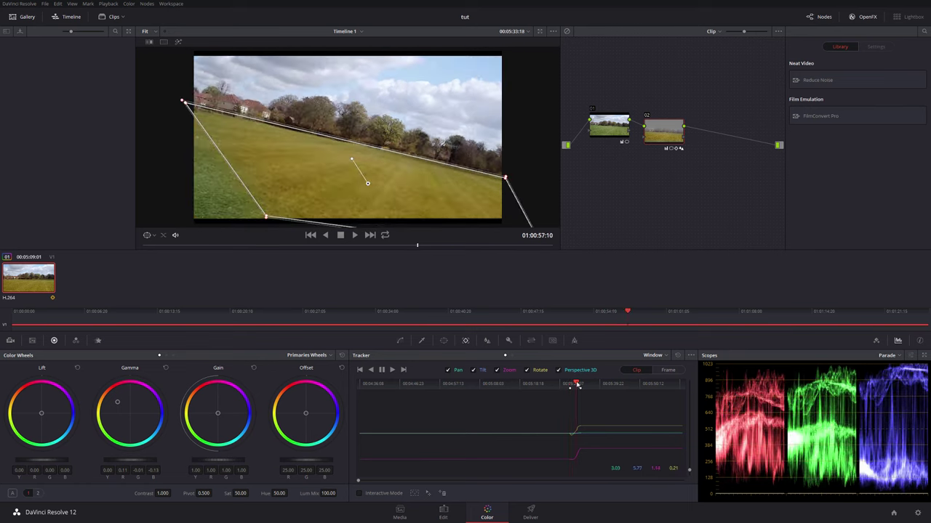
left_click_drag(266, 217, 171, 227)
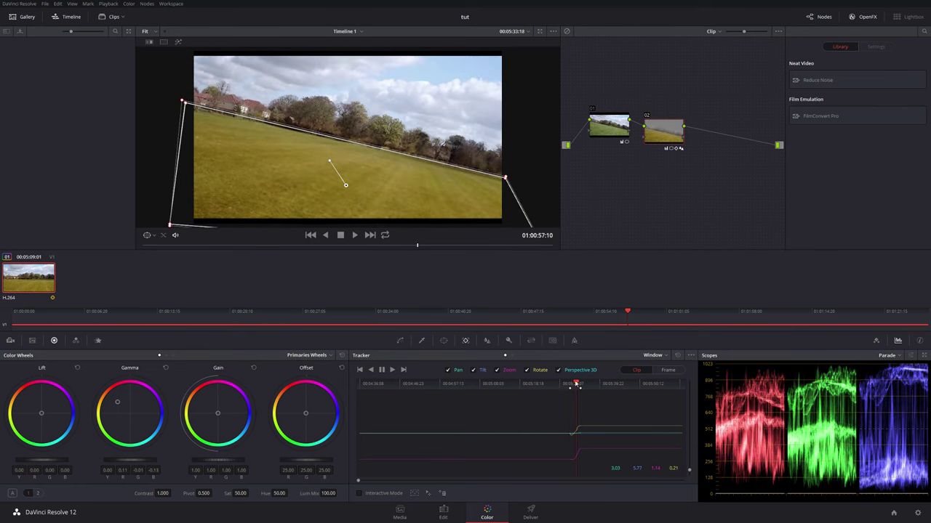
left_click(577, 383)
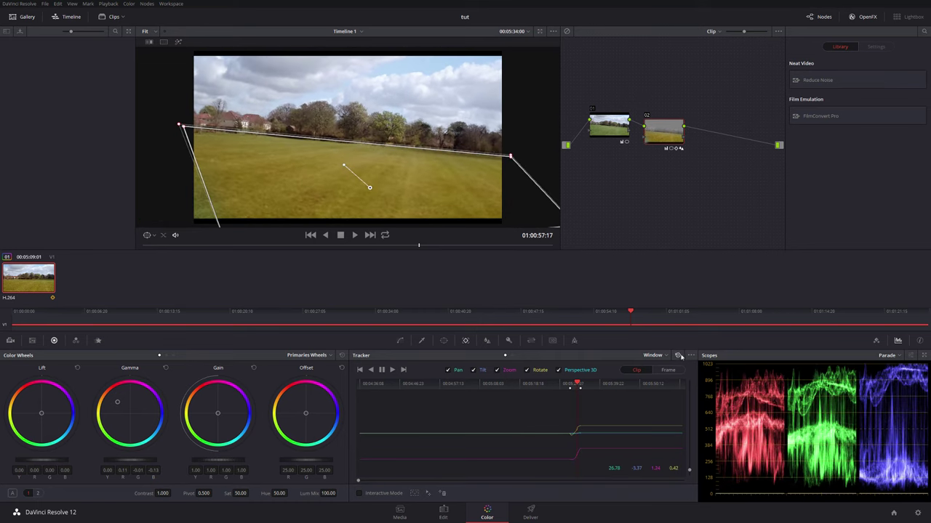
- Clear the window's tracking data
left_click(678, 357)
left_click(530, 289)
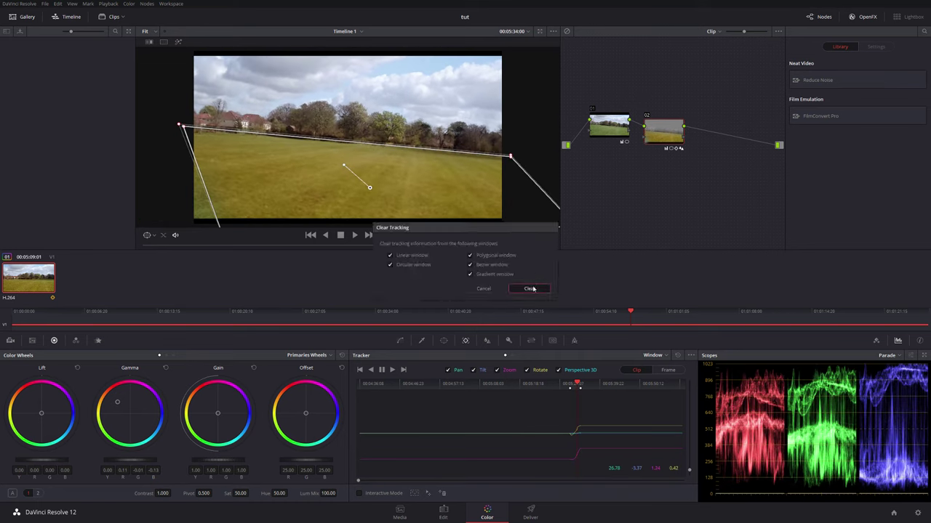
right_click(677, 152)
- Reset all grades and nodes, then Auto Color node 01 (lift about -0.07, gain 1.06)
left_click(686, 156)
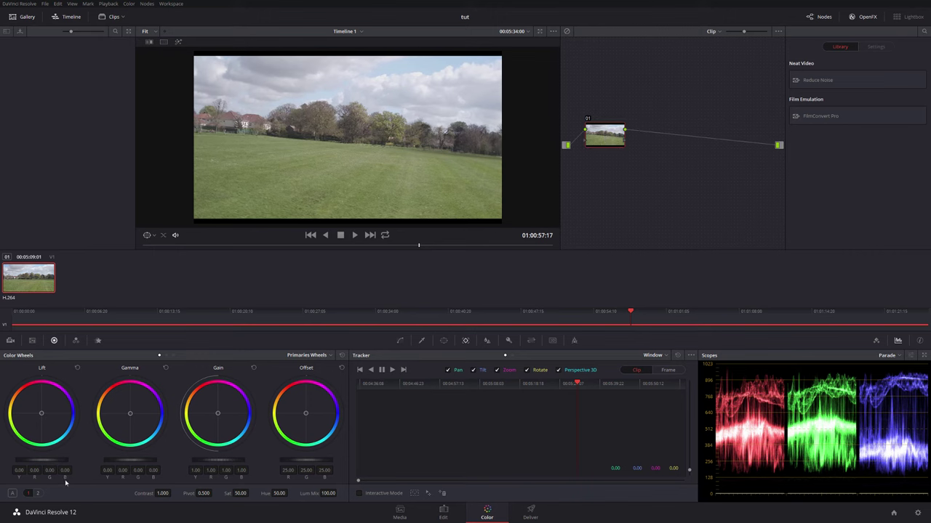
key("alt+q")
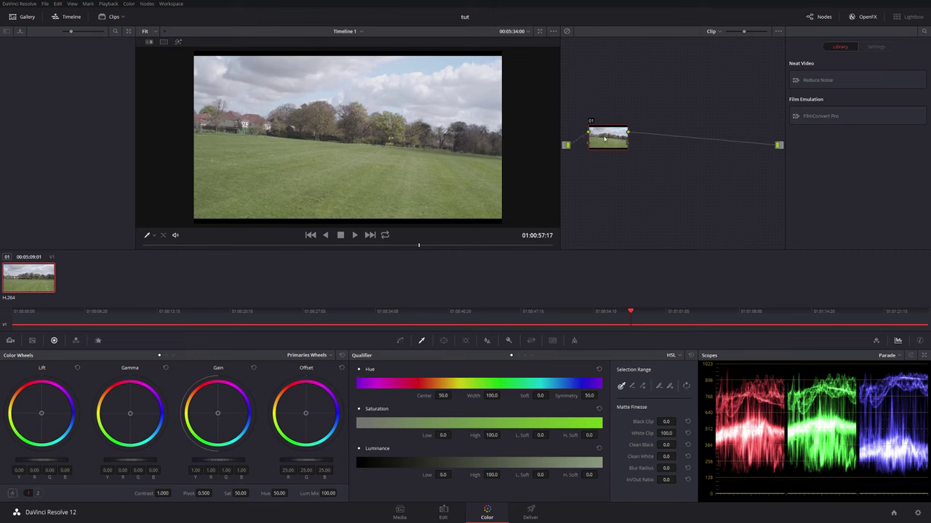
left_click(12, 494)
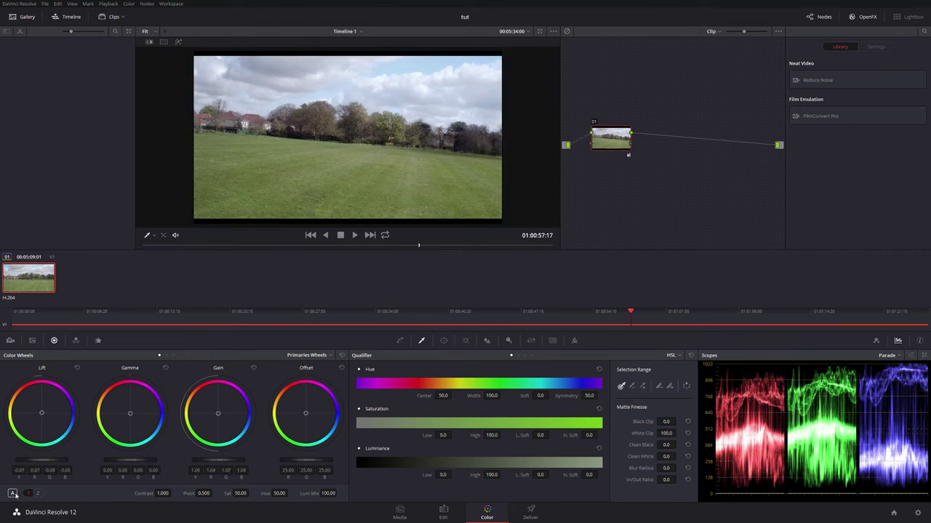
right_click(607, 136)
left_click(611, 134)
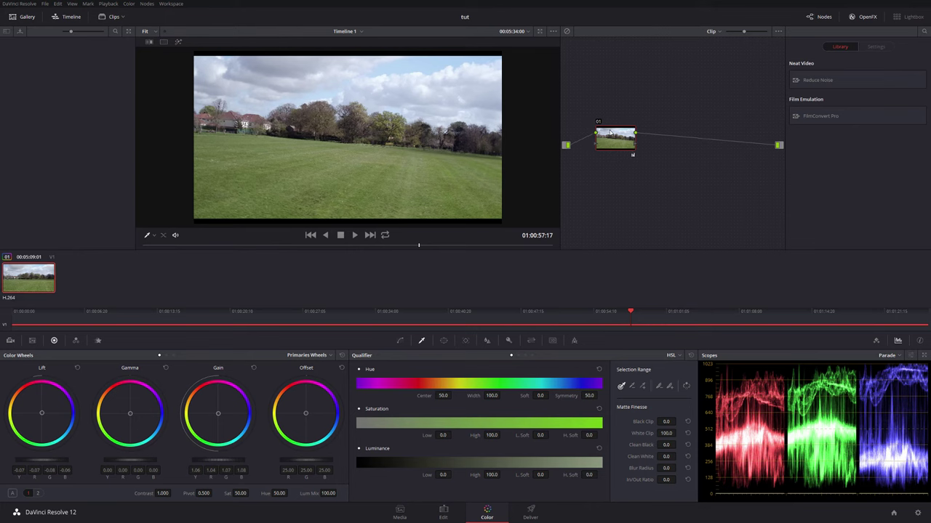
- Add serial node 02 after node 01 and return to the Qualifier palette
left_click(146, 4)
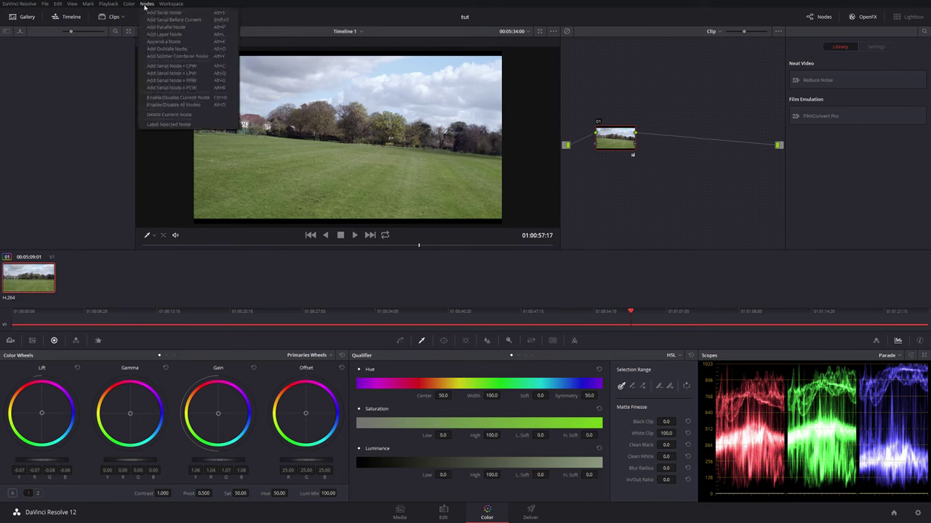
left_click(148, 13)
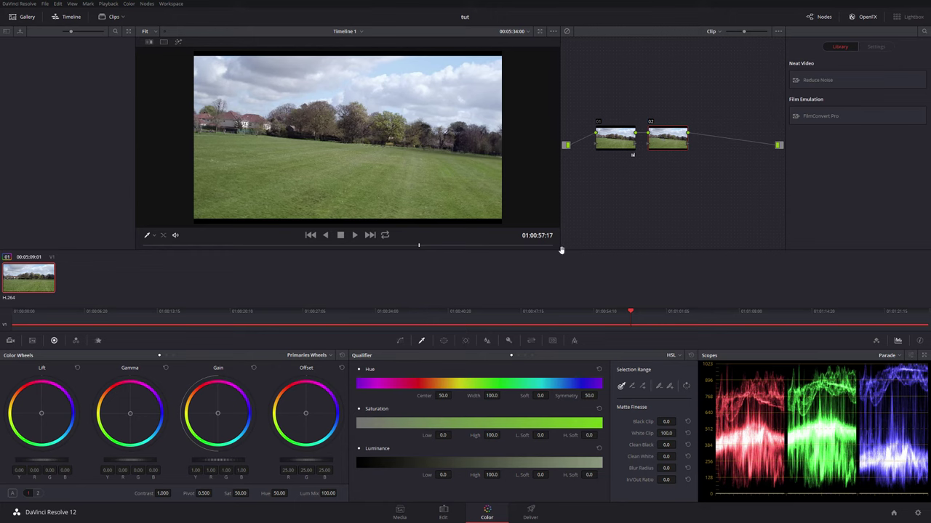
left_click(400, 342)
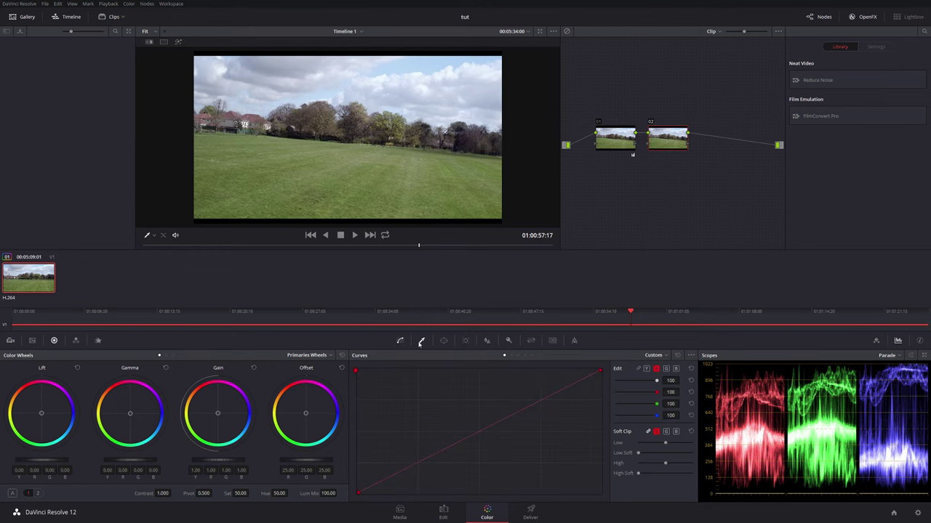
left_click(420, 341)
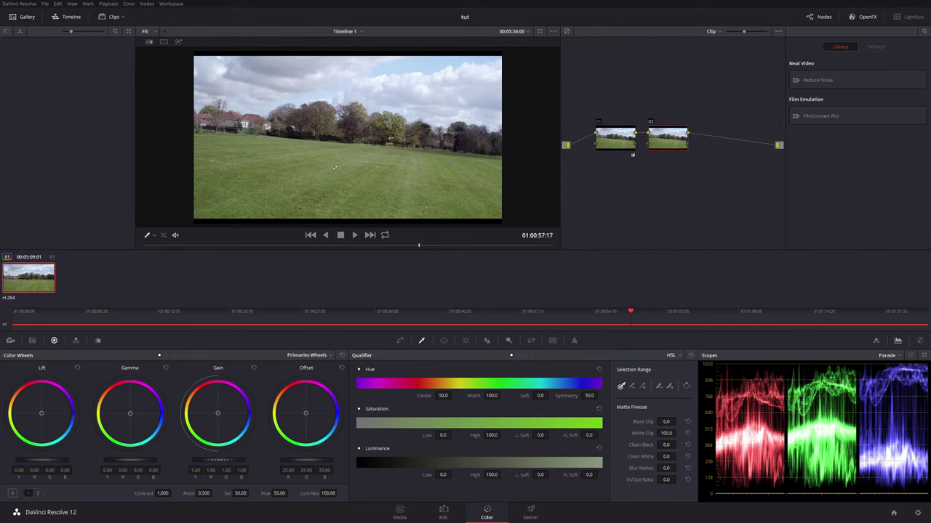
scroll(336, 168, "up", 2)
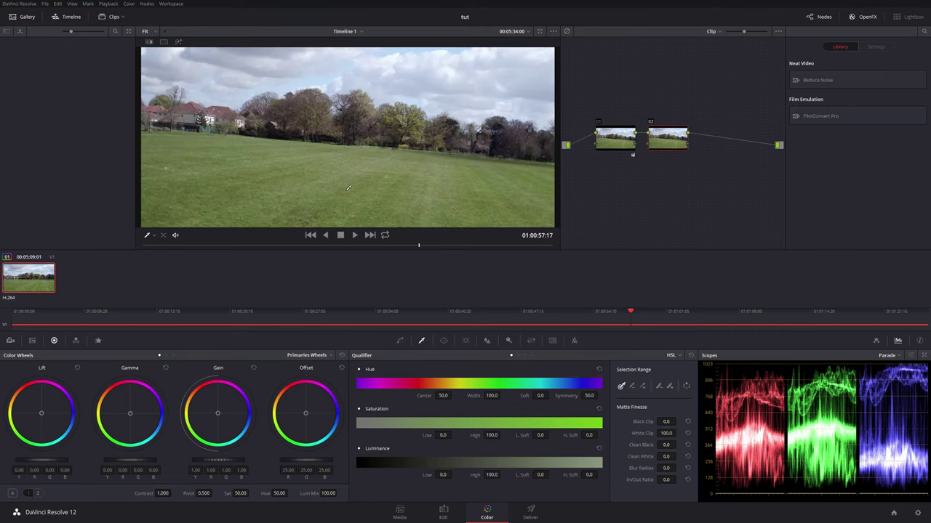
- Key the grass on node 02 by eyedropper, widening hue width and raising saturation low
left_click(355, 182)
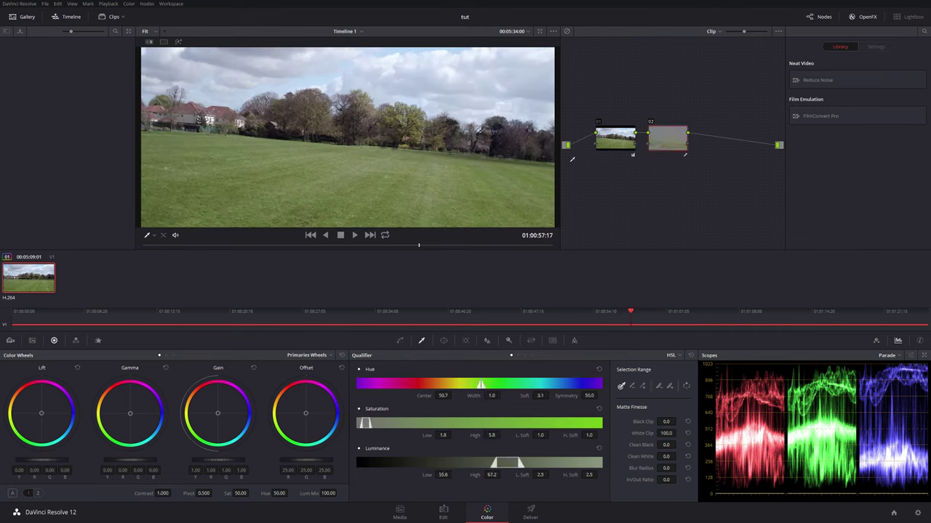
left_click_drag(661, 136, 663, 139)
left_click_drag(661, 145, 662, 156)
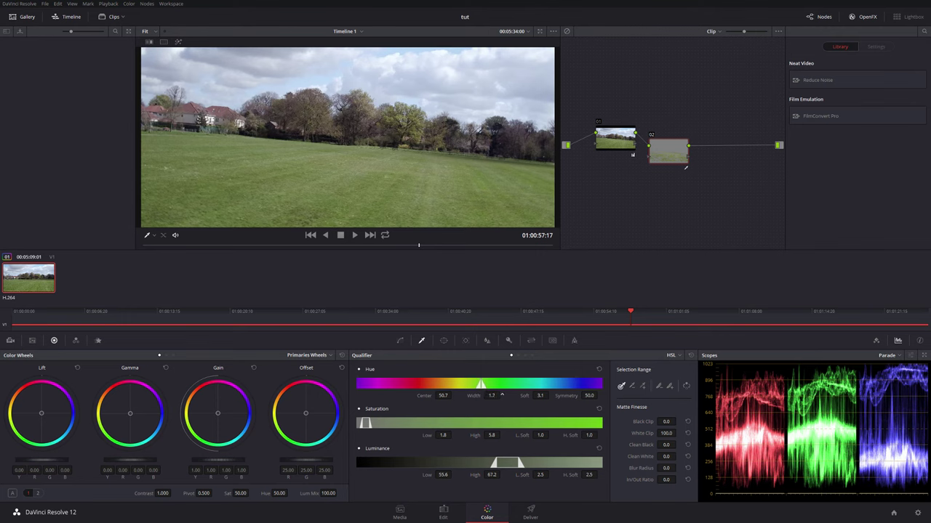
left_click_drag(501, 395, 501, 395)
left_click_drag(501, 394, 501, 394)
left_click_drag(442, 435, 453, 434)
left_click(453, 435)
- Push node 02's gamma toward yellow and lift toward green, then play back to review
mouse_move(129, 416)
left_mouse_down()
mouse_move(92, 395)
mouse_move(116, 406)
left_mouse_up()
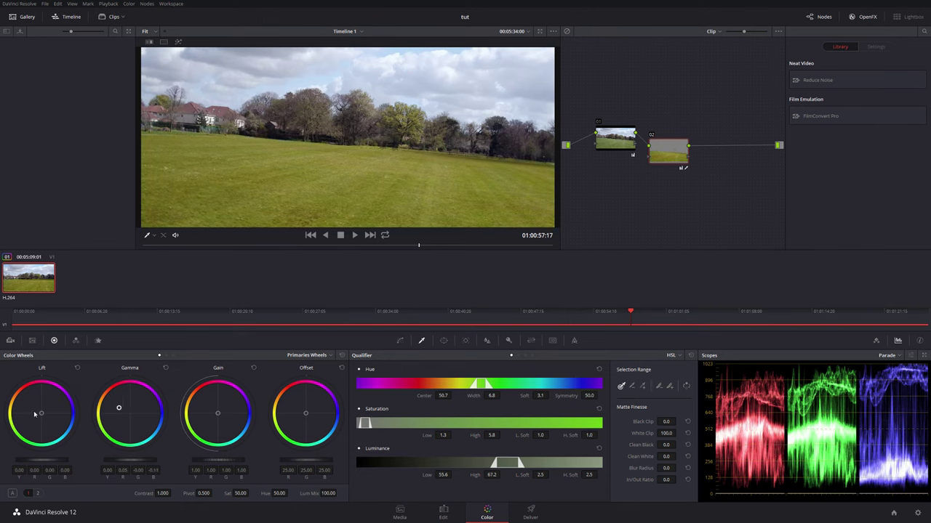
left_click_drag(36, 421, 2, 476)
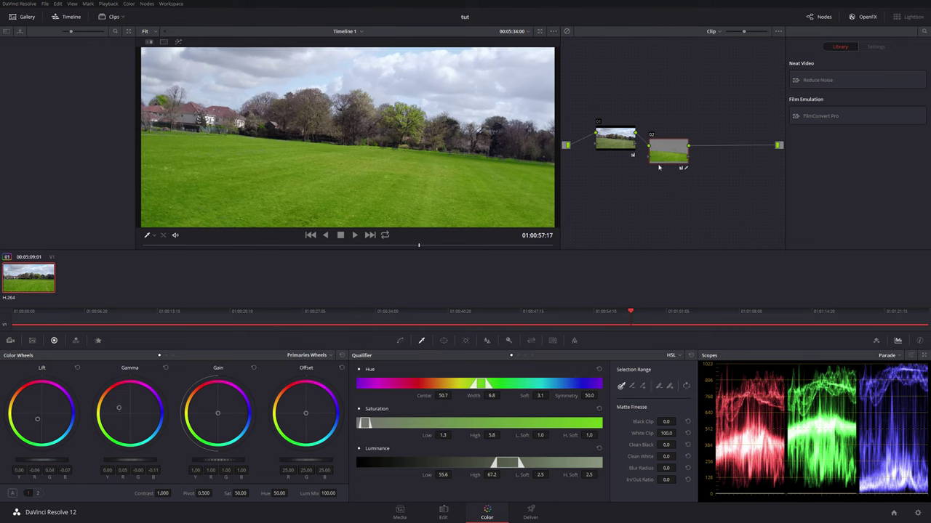
left_click_drag(668, 157, 674, 143)
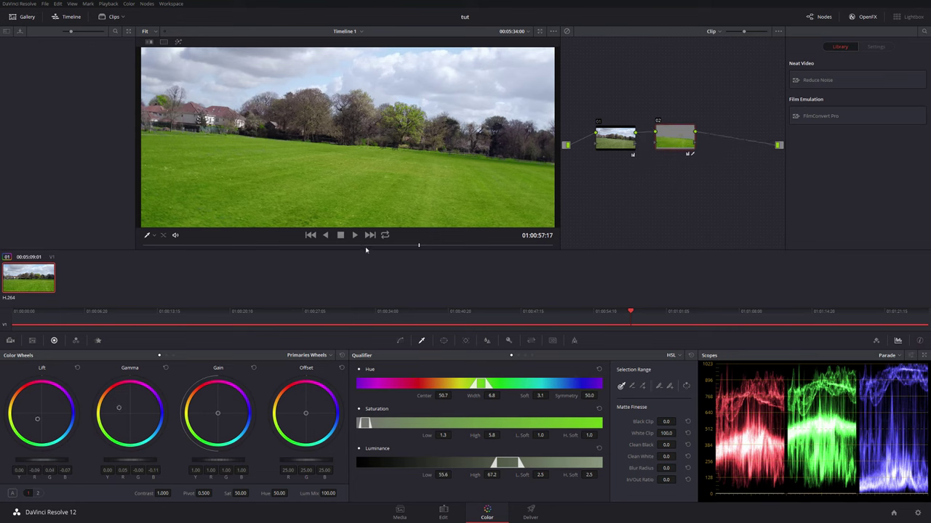
left_click(354, 235)
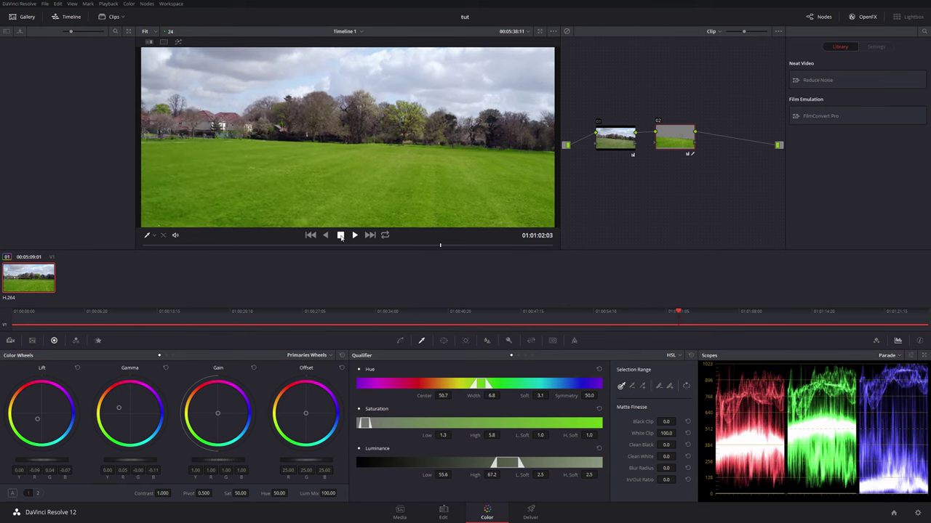
left_click(340, 235)
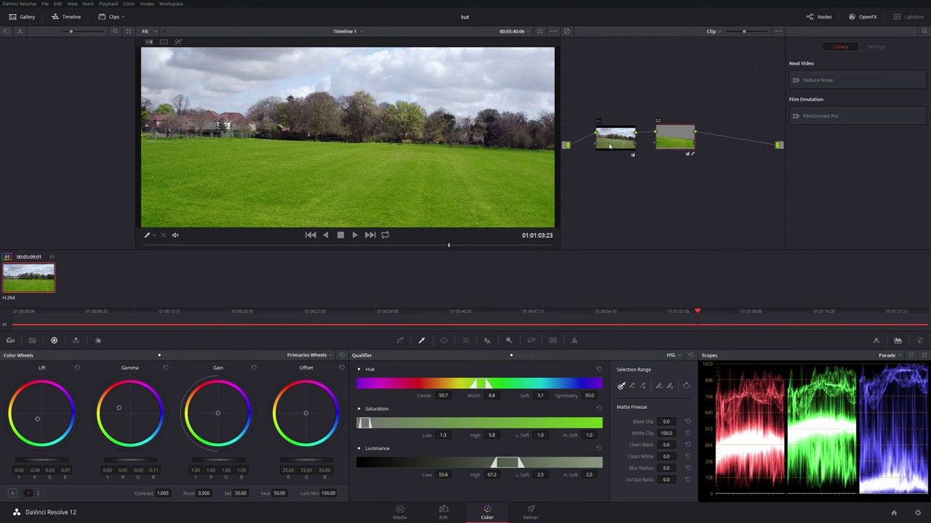
left_click_drag(609, 146, 605, 133)
left_click_drag(661, 140, 660, 132)
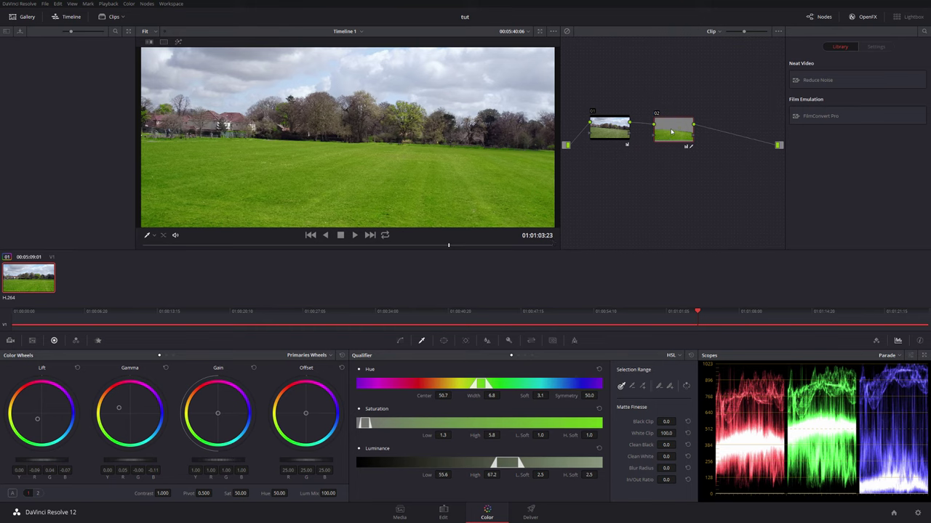
- Reset all grades and nodes from the node graph menu, leaving only node 01
right_click(687, 148)
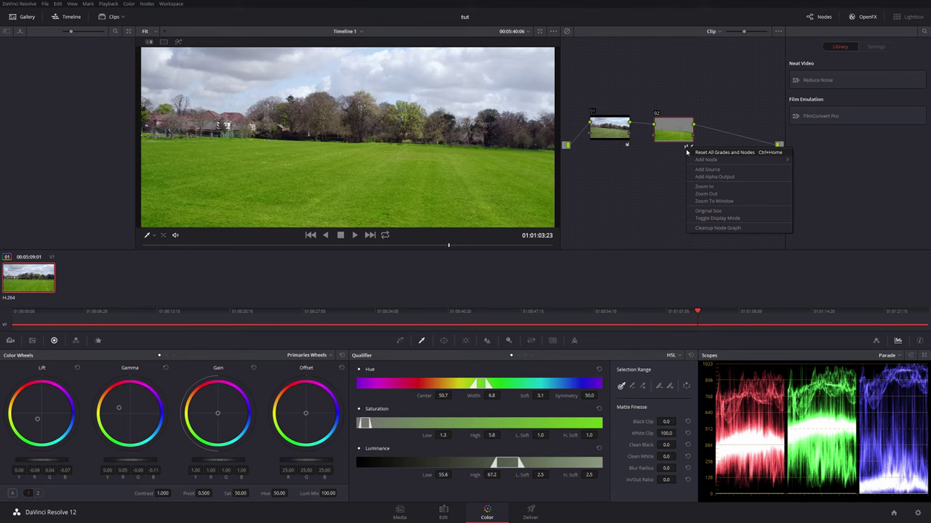
left_click(689, 148)
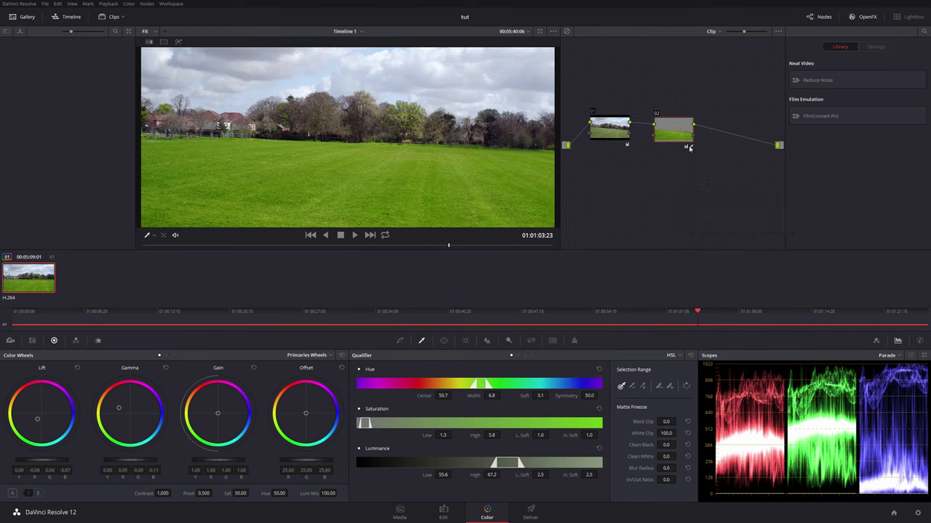
right_click(689, 149)
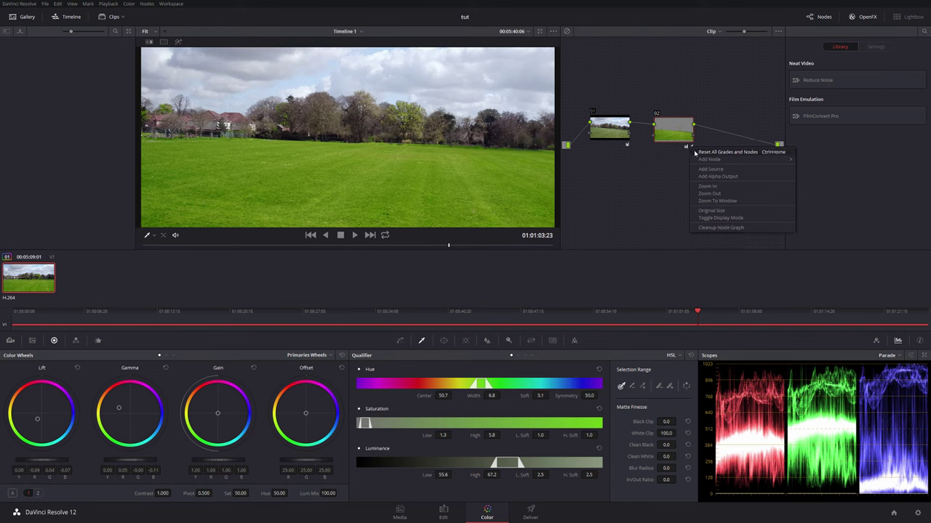
left_click(694, 151)
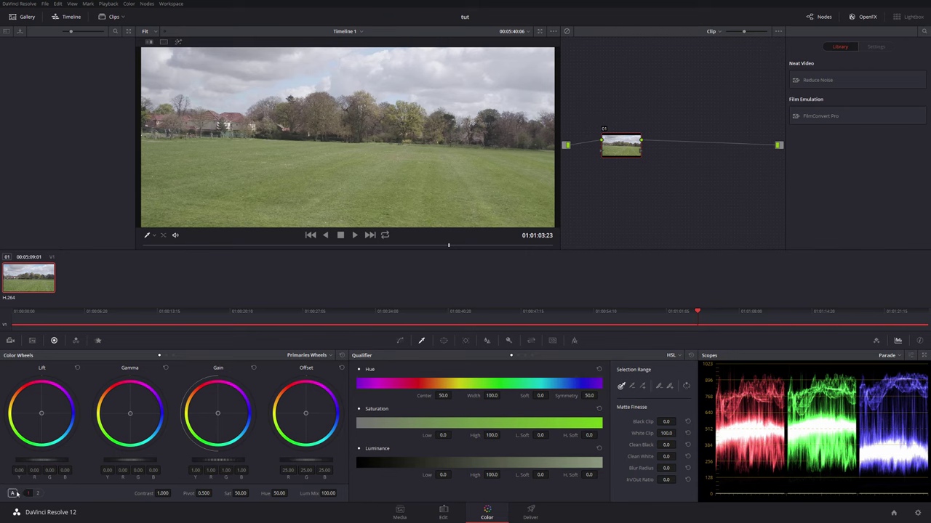
- Apply the 3D LUT Film Looks > OSIRIS_Vision X - Rec709 to node 01
right_click(622, 148)
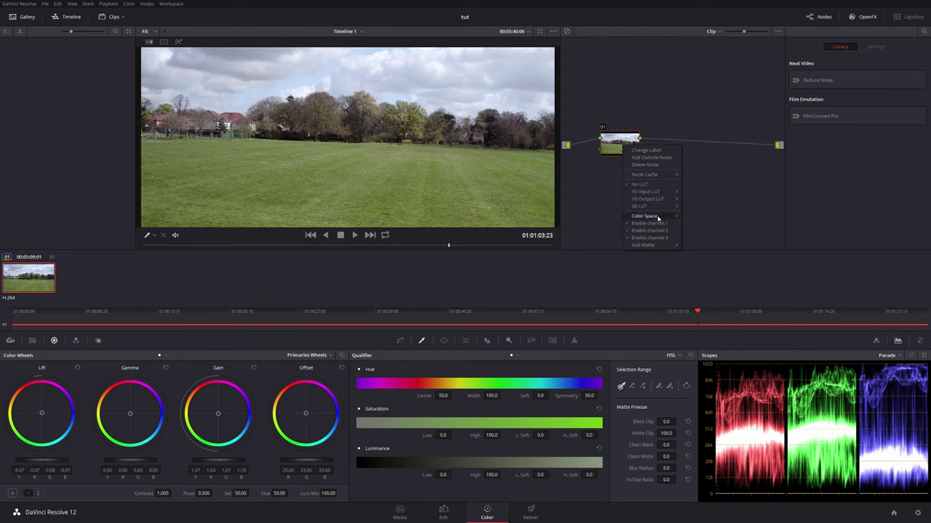
mouse_move(664, 210)
mouse_move(702, 208)
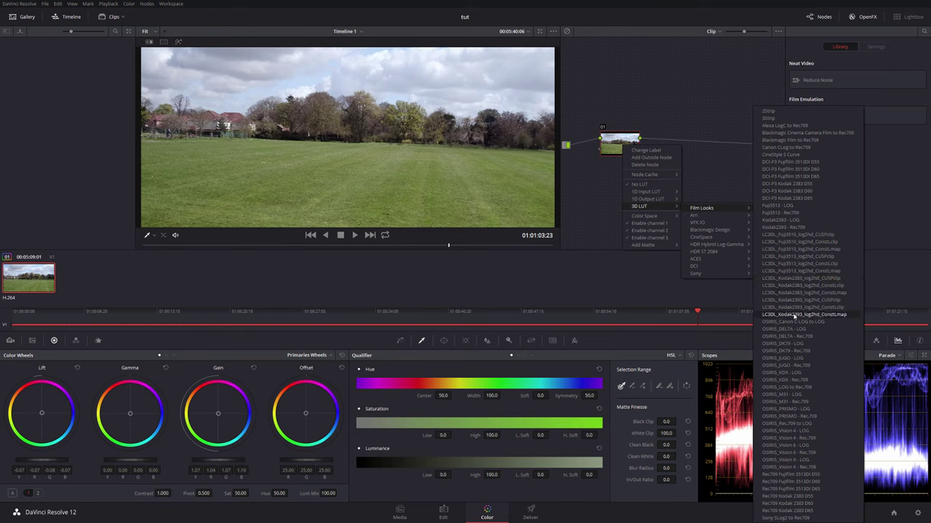
left_click(788, 469)
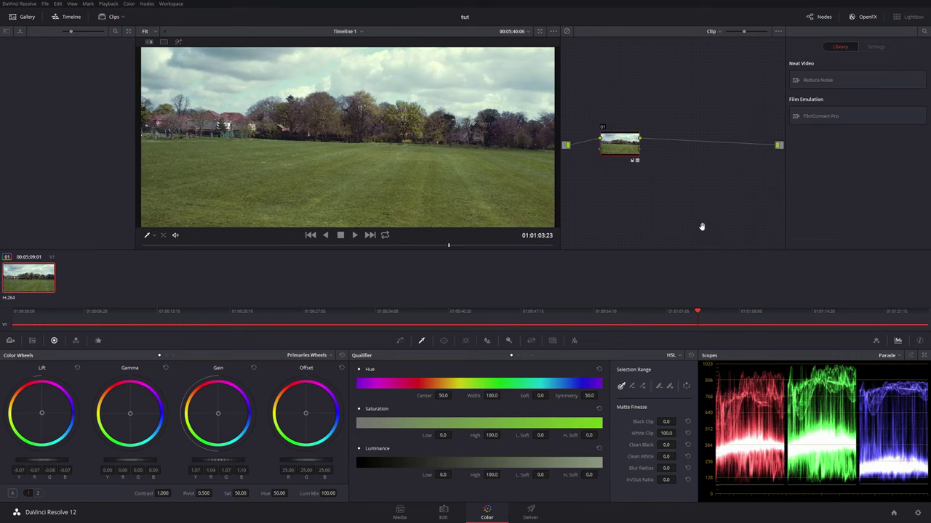
left_click_drag(616, 145, 623, 150)
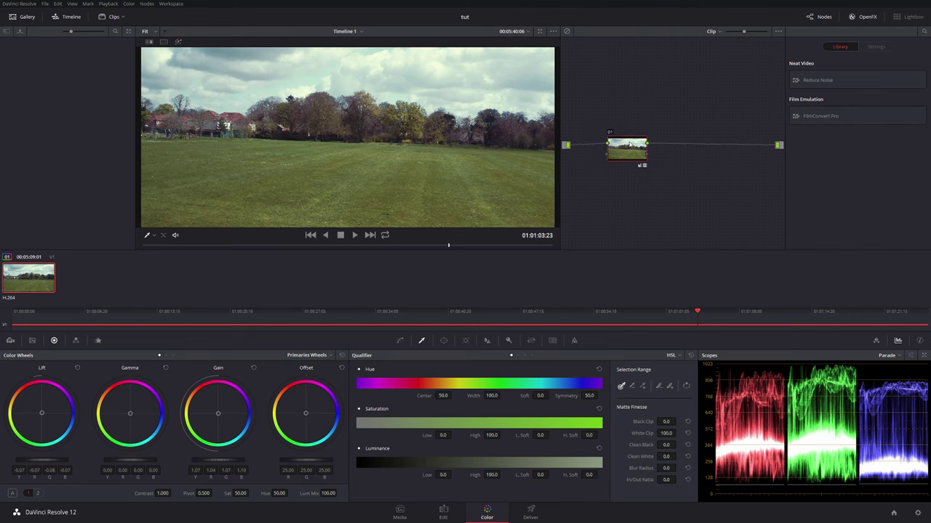
left_click_drag(629, 154, 627, 154)
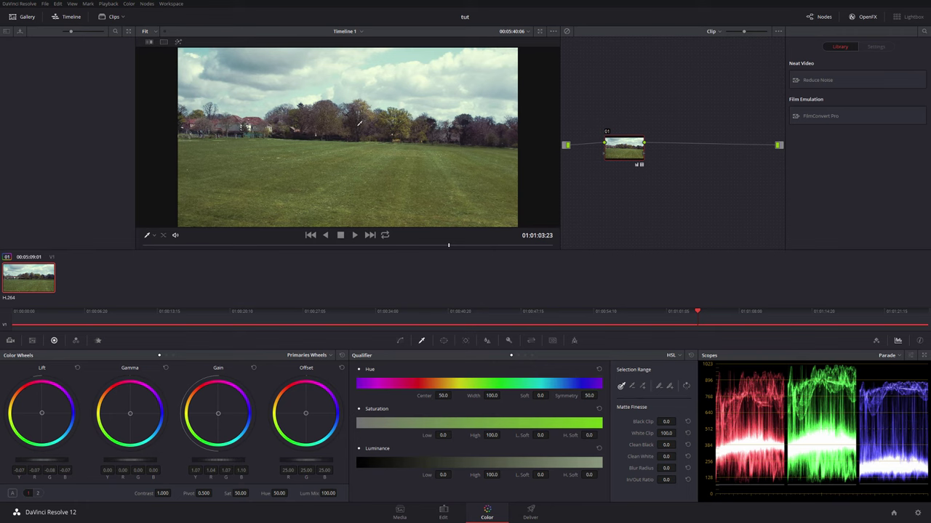
left_click_drag(617, 149, 612, 148)
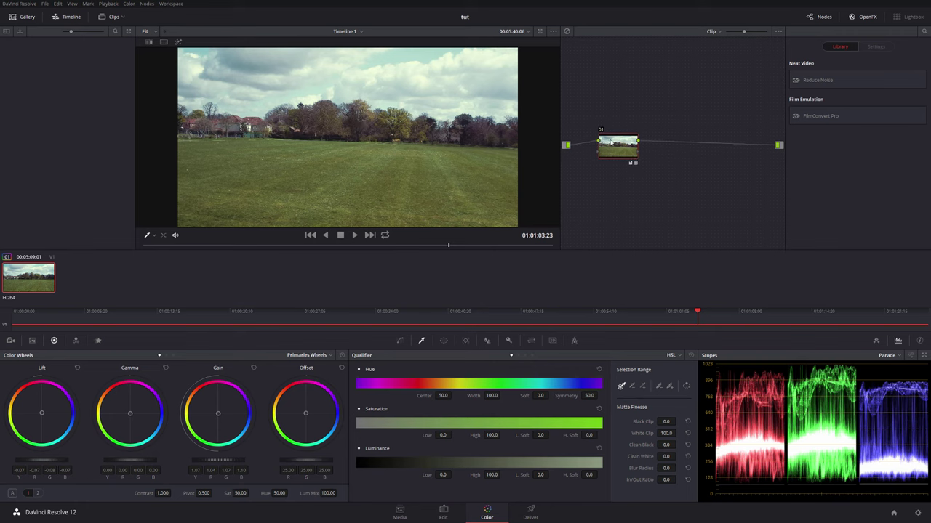
left_click_drag(611, 141, 617, 145)
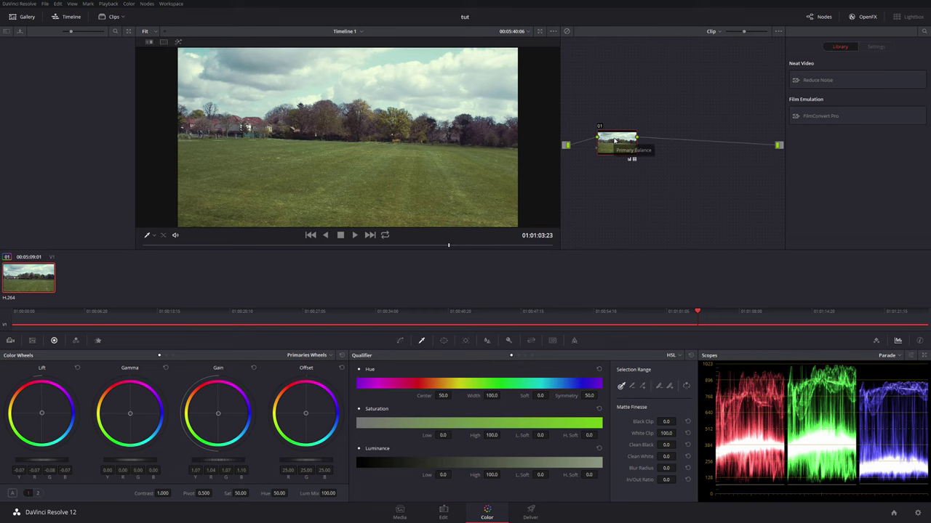
scroll(343, 100, "up", 3)
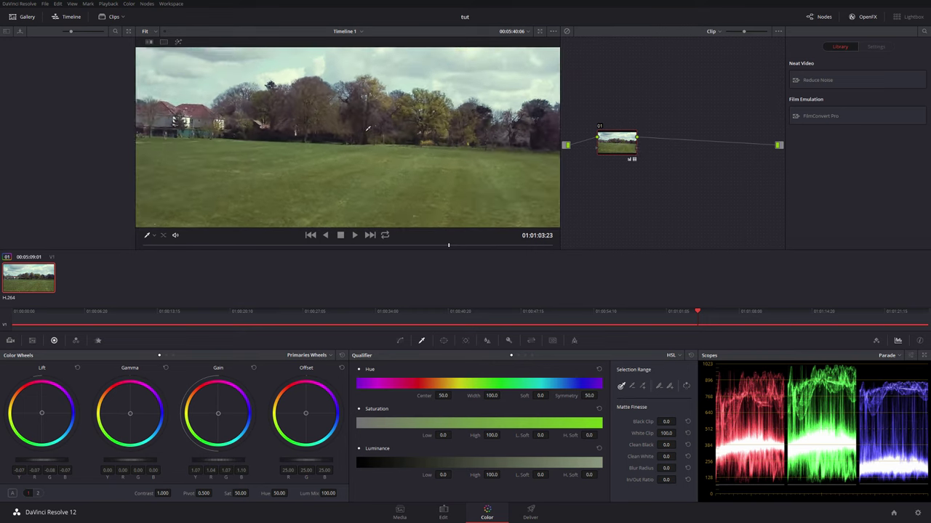
scroll(368, 129, "up", 5)
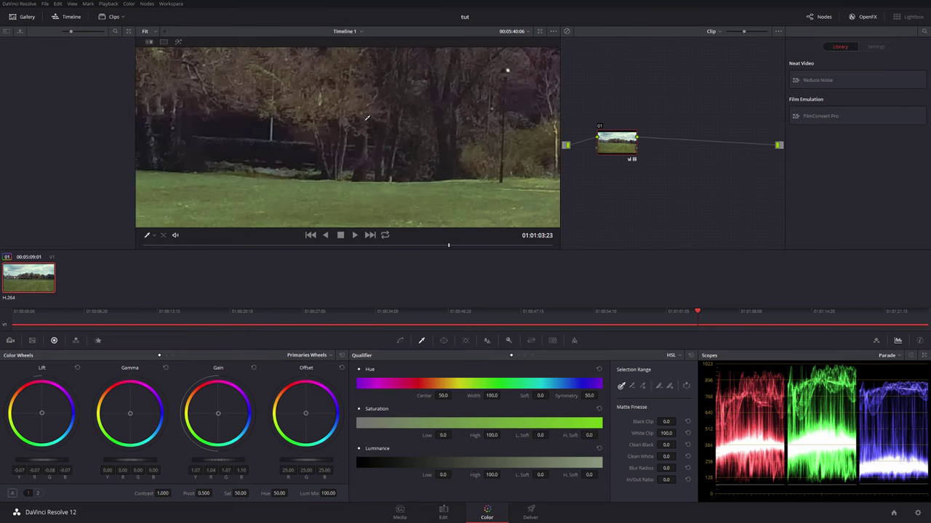
scroll(367, 120, "down", 8)
scroll(367, 124, "down", 4)
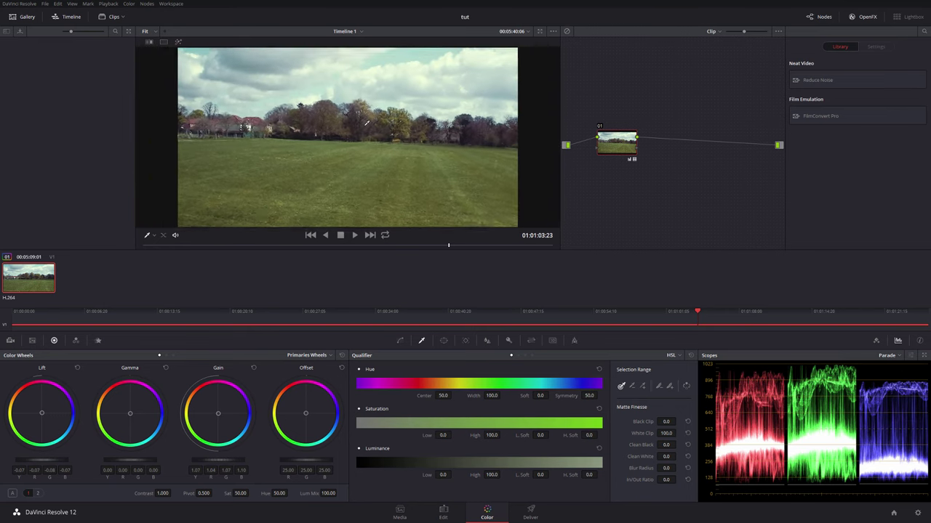
- Show the Blur/Sharpen palette, play back a stretch of the graded park clip, and nudge node 01
left_click(487, 342)
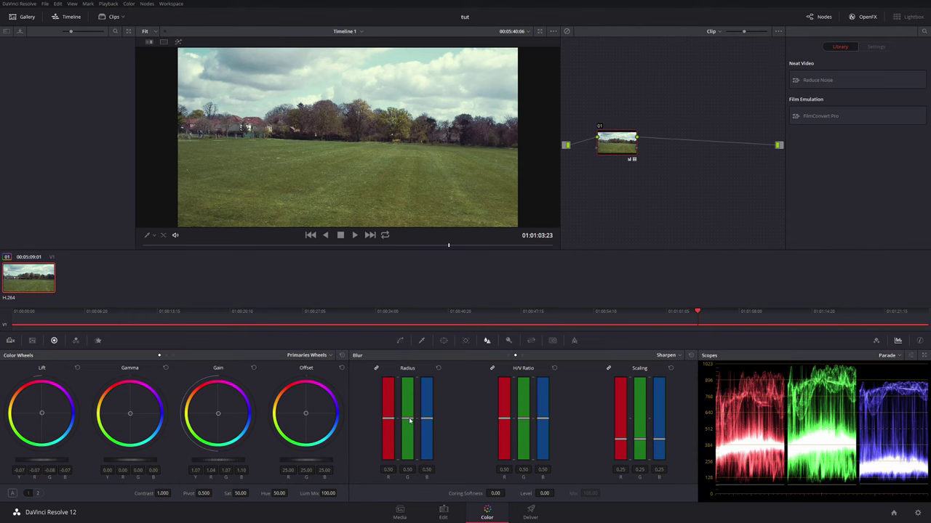
key("space")
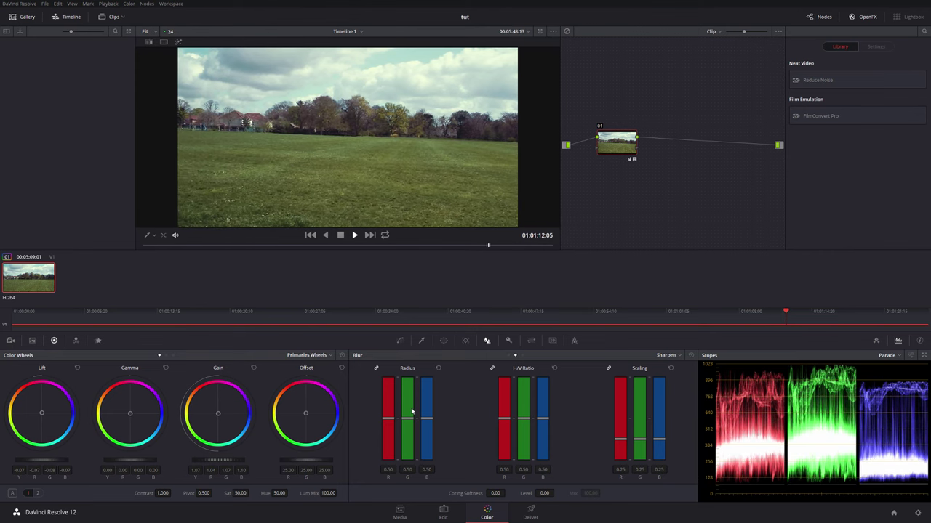
key("space")
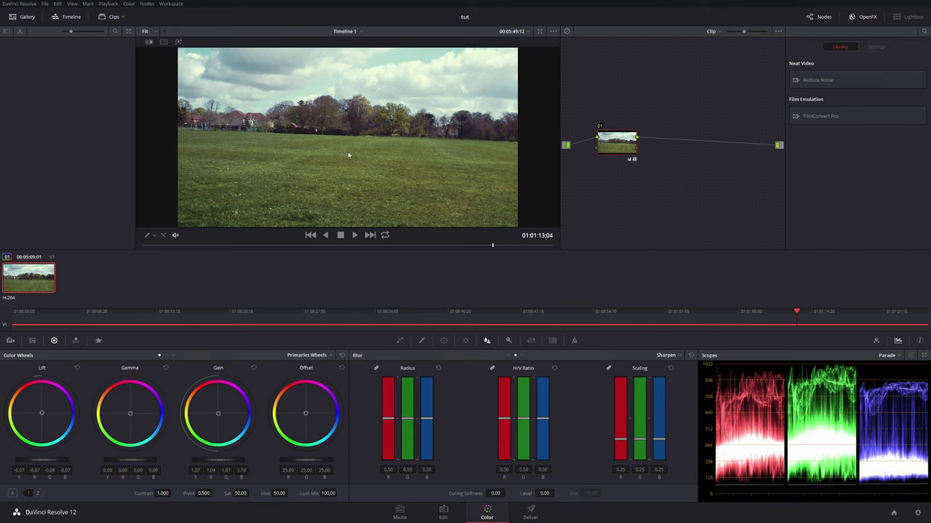
left_click_drag(607, 144, 602, 144)
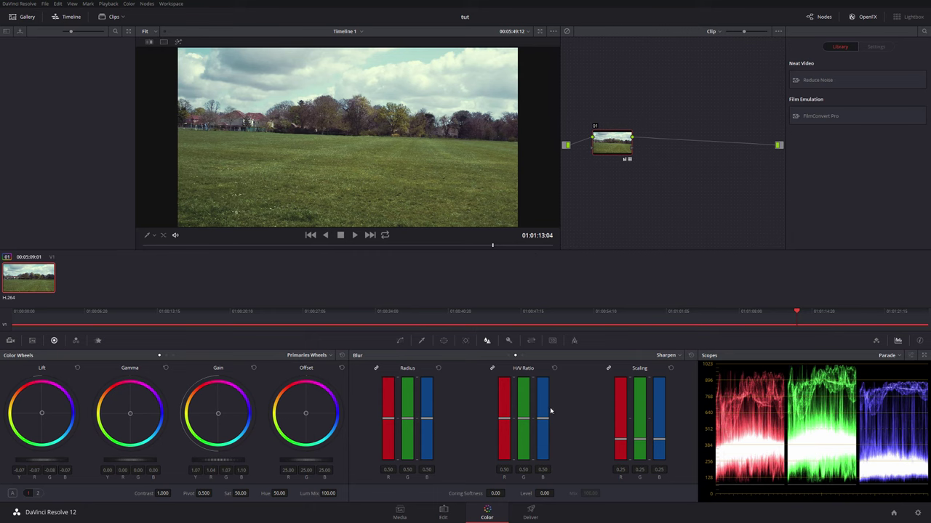
- On the Deliver page, set the render mode to Single clip
left_click(531, 513)
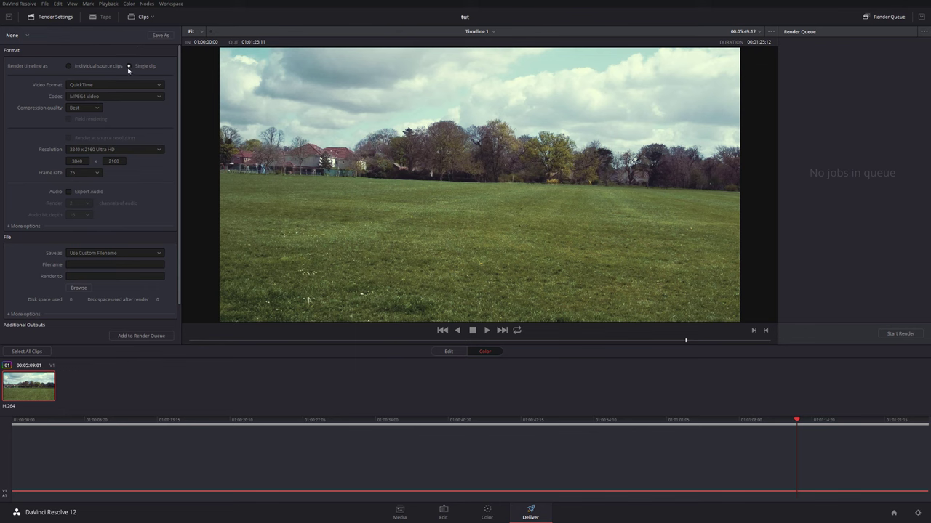
left_click(70, 67)
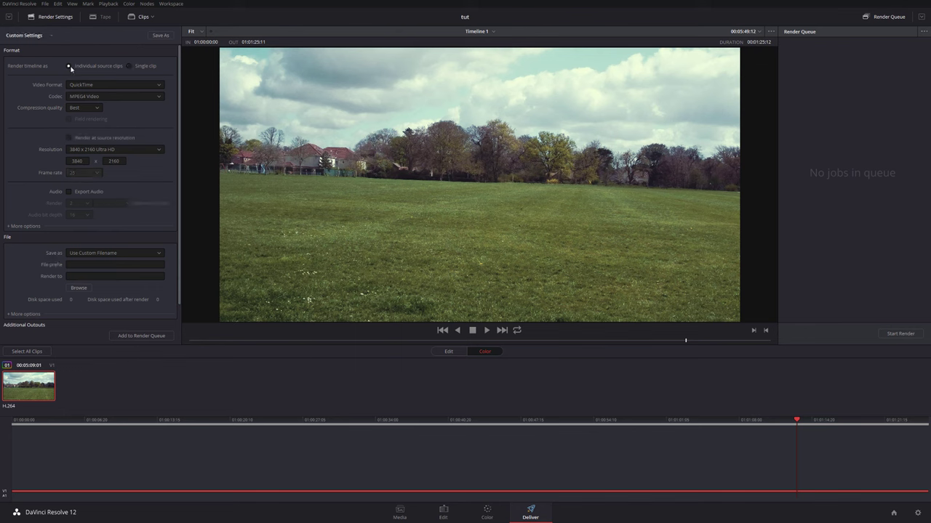
left_click(129, 66)
- Choose QuickTime format, Uncompressed RGB 10-bit codec and 3840 x 2160 Ultra HD resolution
left_click(128, 85)
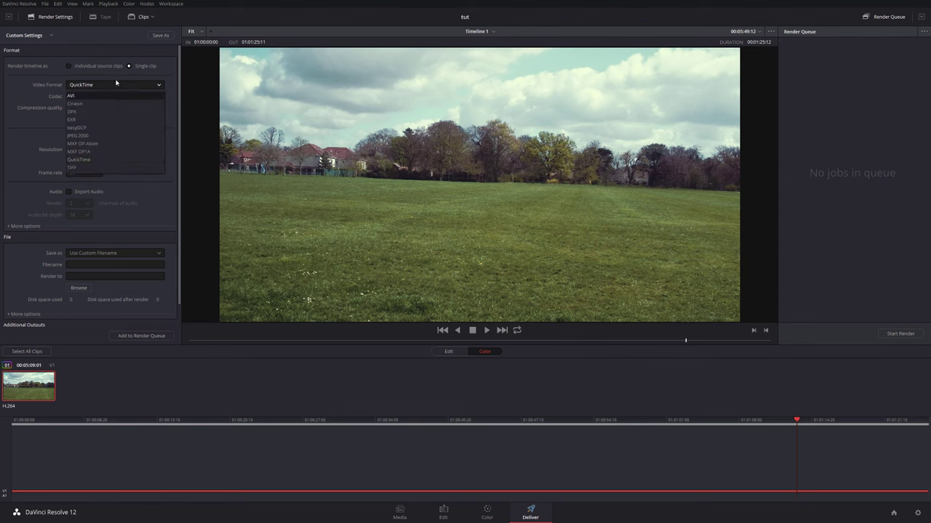
left_click(117, 84)
left_click(115, 98)
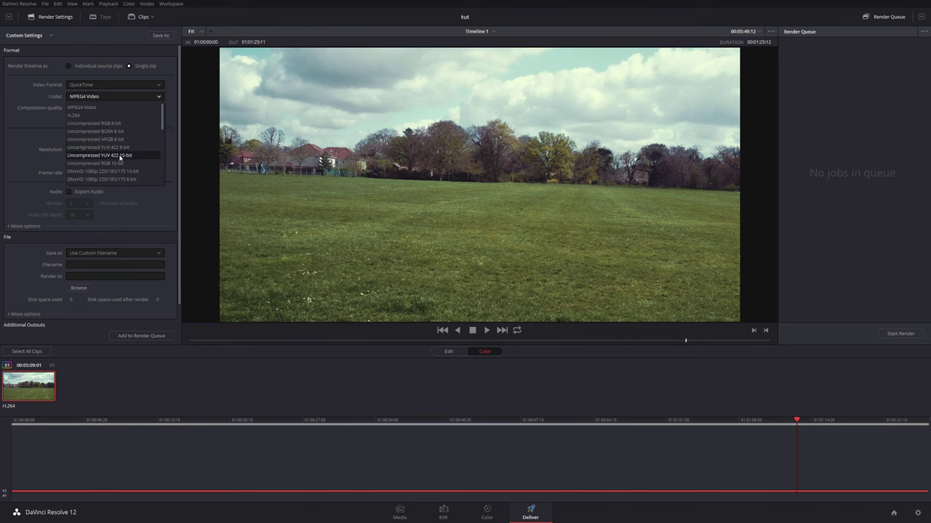
left_click(114, 163)
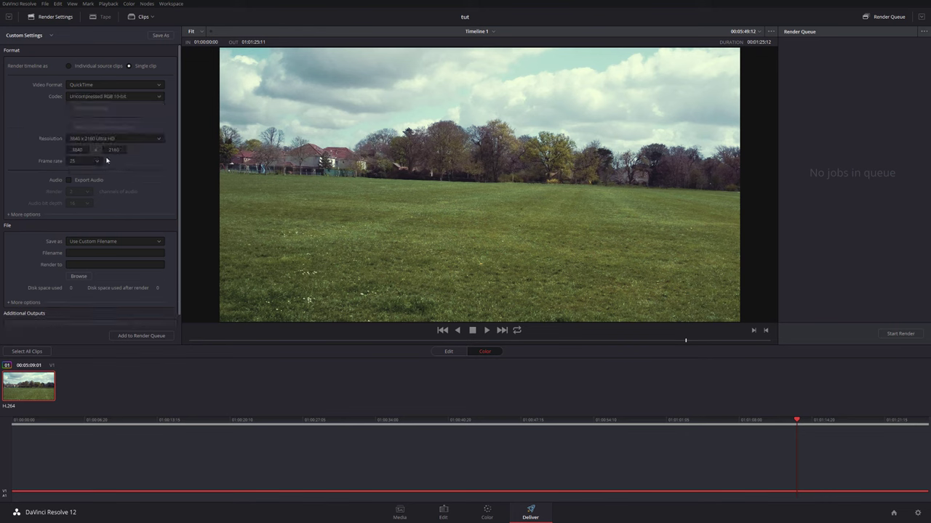
left_click(124, 138)
left_click(124, 138)
- Queue the render to the H:\inspire folder, then delete Job 1 from the Render Queue
left_click(138, 337)
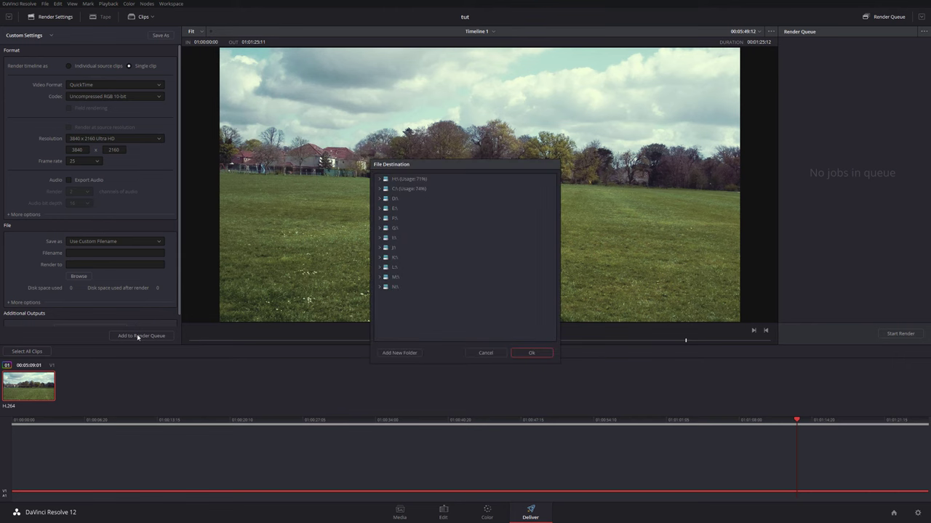
left_click(380, 180)
left_click(378, 180)
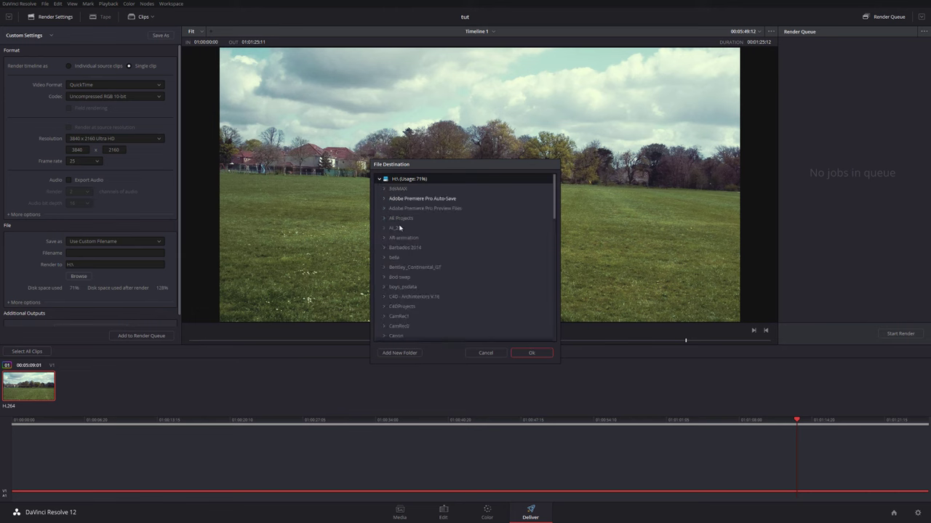
scroll(400, 239, "down", 5)
scroll(402, 240, "down", 4)
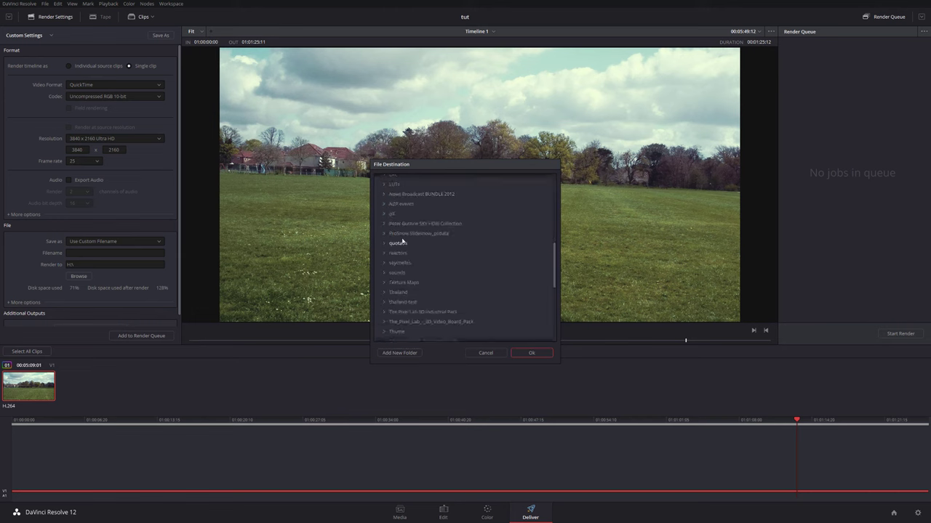
scroll(402, 240, "up", 5)
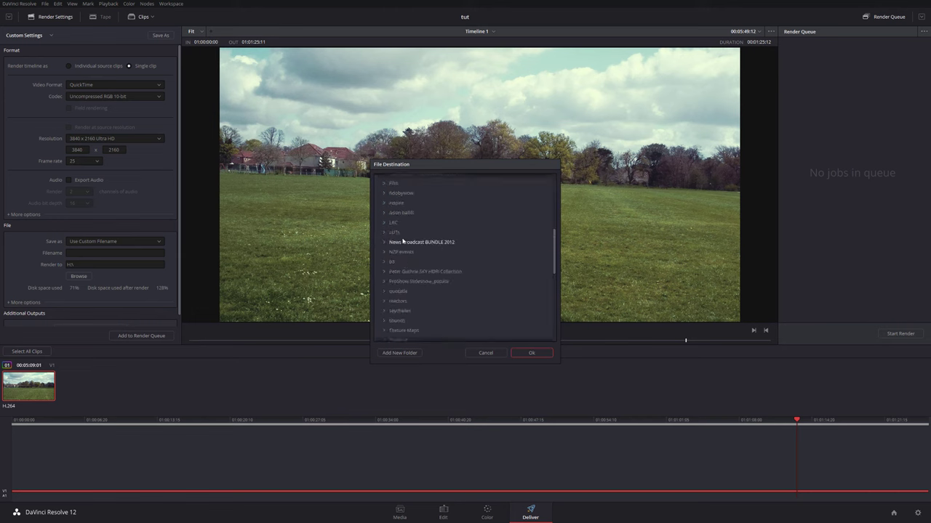
left_click(399, 203)
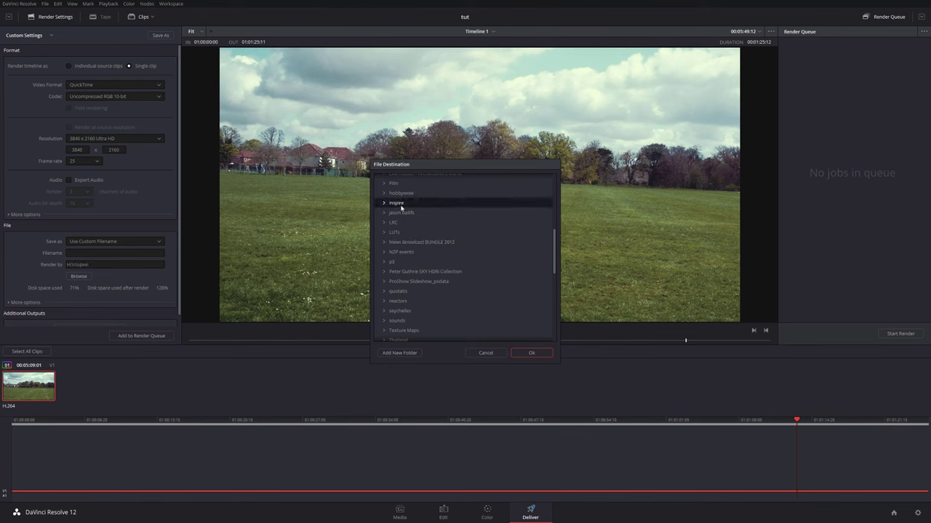
left_click(537, 353)
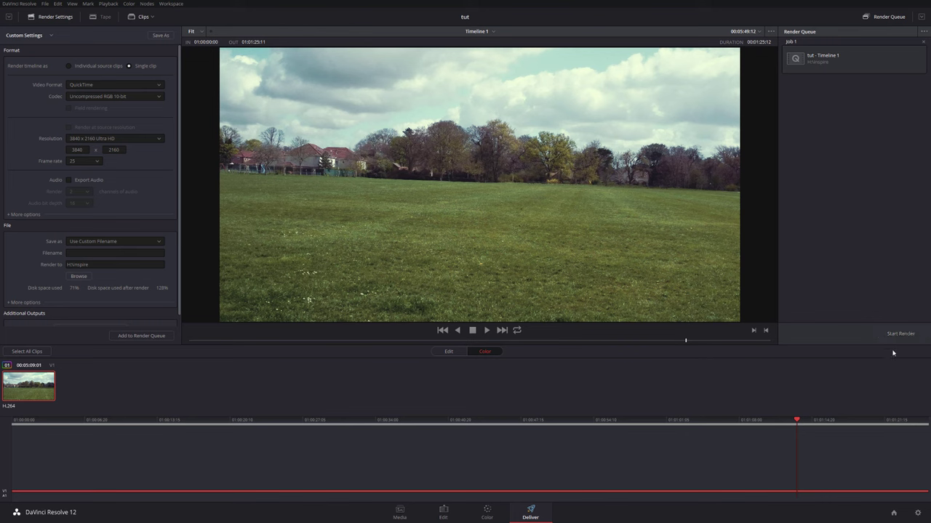
left_click(924, 44)
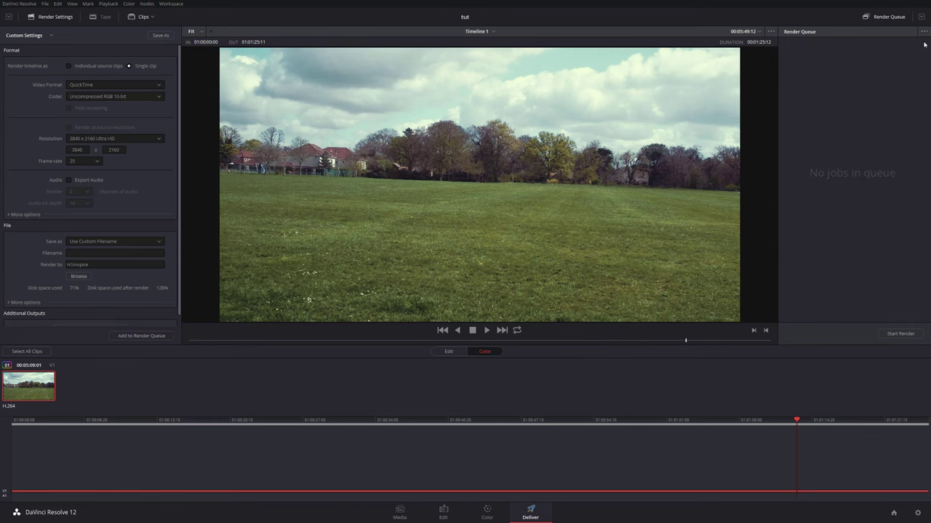
- Back on the Color page, reposition node 01 and bring up its HSL Qualifier picker
left_click(488, 513)
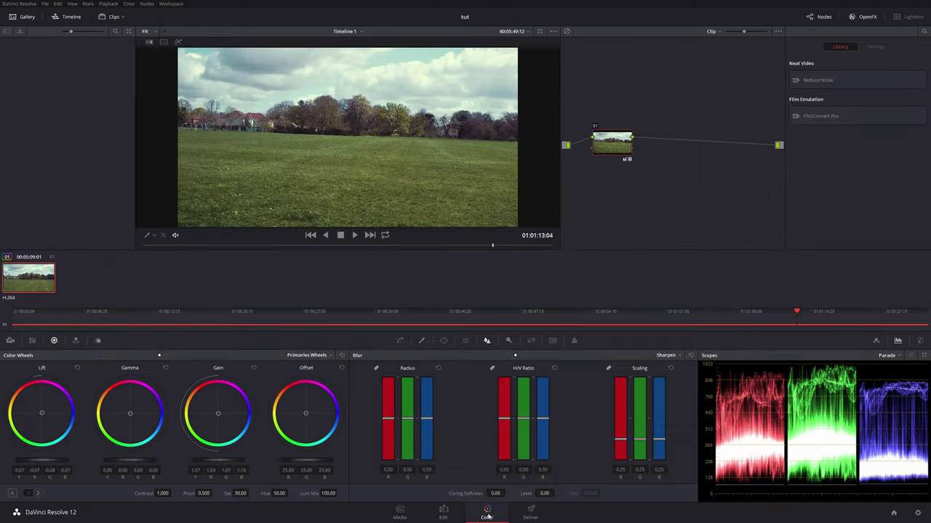
left_click_drag(615, 146, 627, 145)
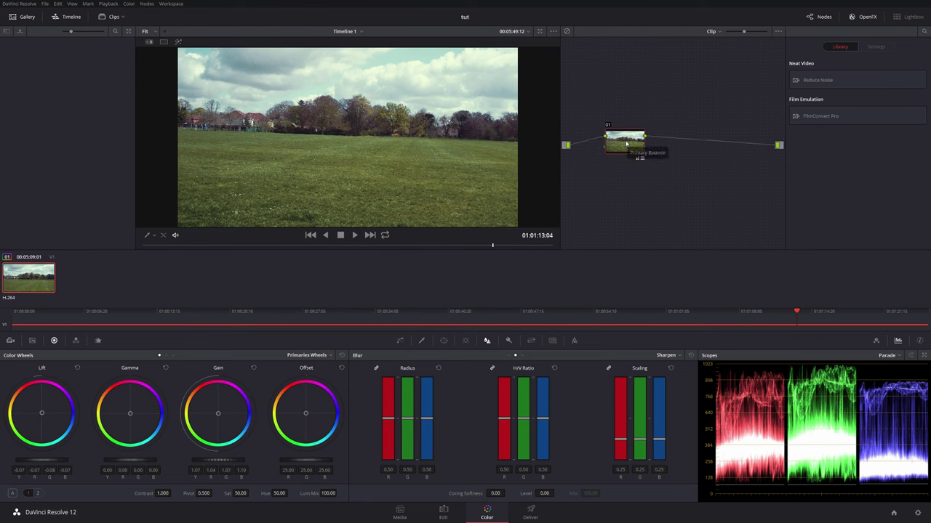
left_click_drag(626, 144, 623, 145)
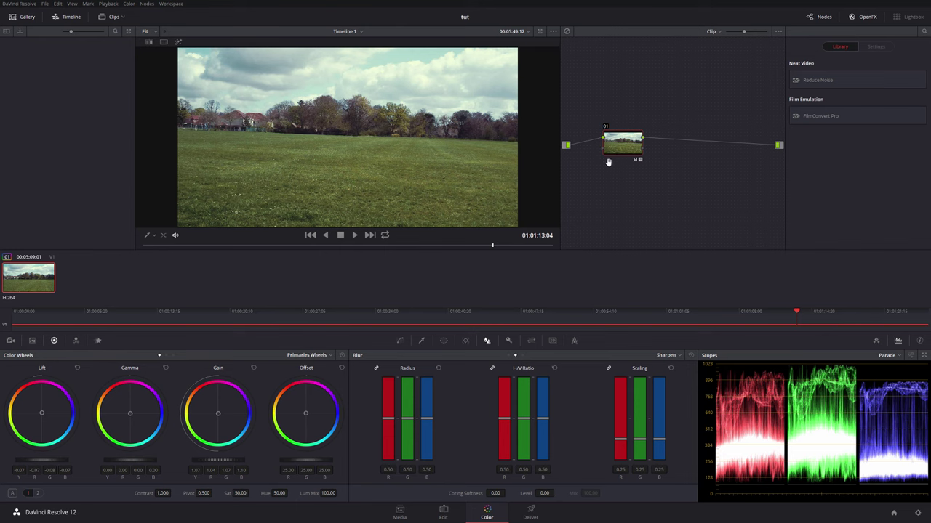
left_click_drag(613, 152, 619, 150)
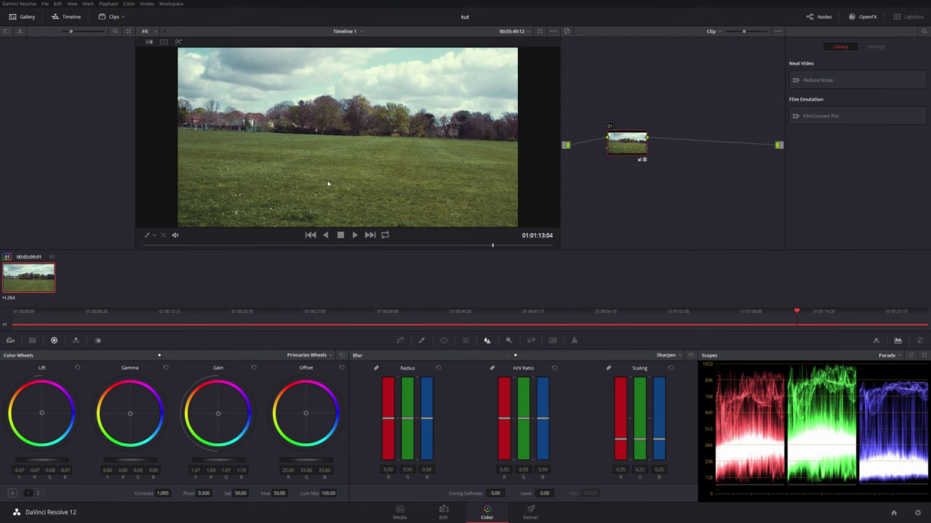
left_click(421, 340)
left_click(410, 51)
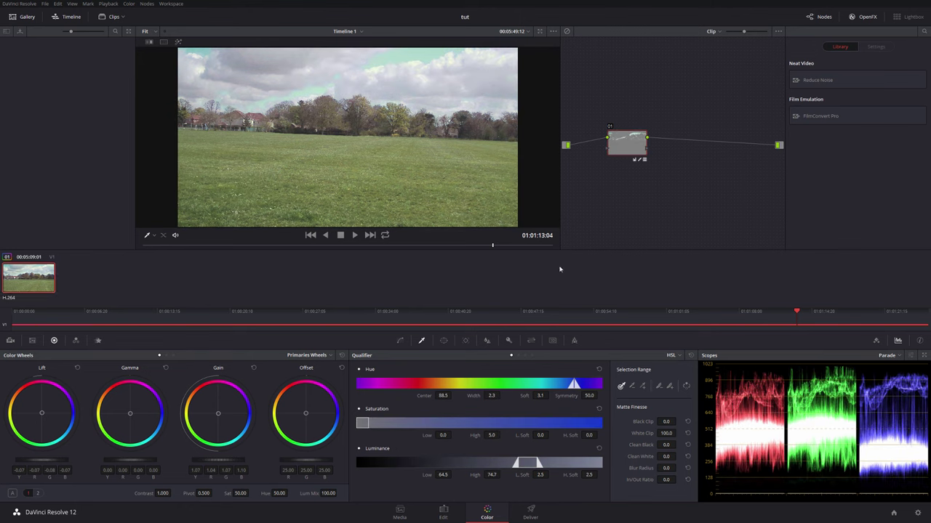
left_click(57, 4)
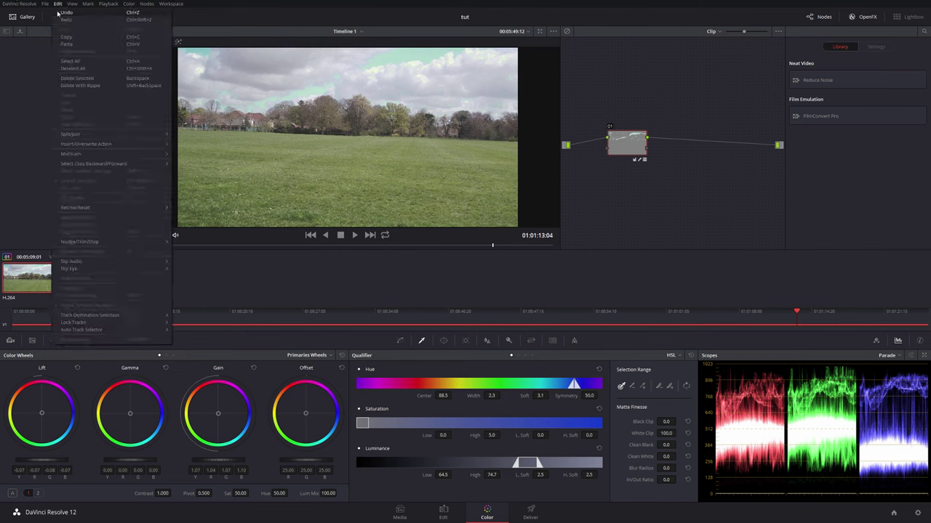
left_click(56, 14)
left_click_drag(620, 149, 615, 151)
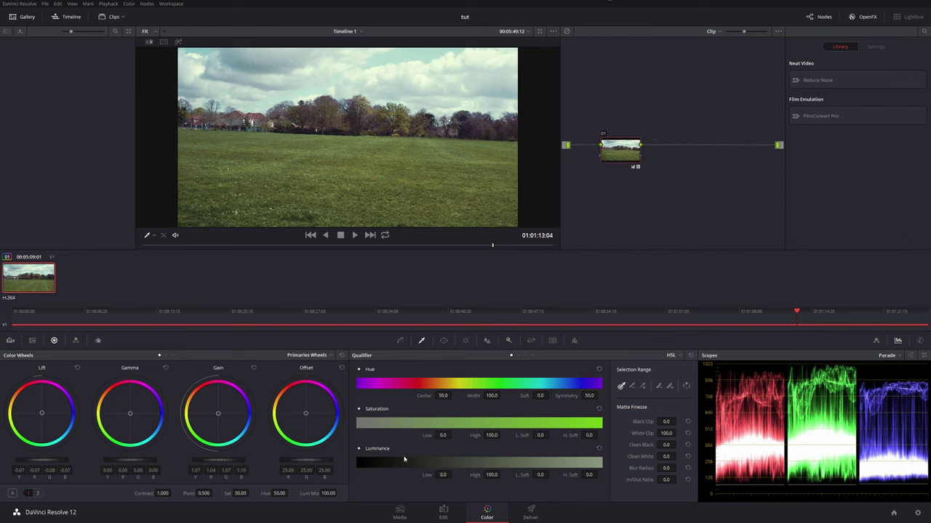
left_click_drag(622, 155, 621, 154)
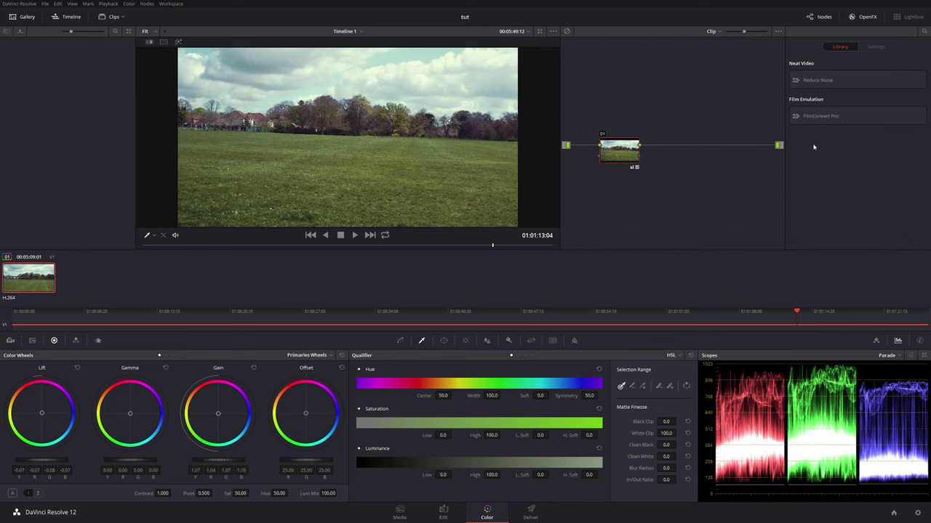
- Reset all grades and nodes on the park clip
right_click(628, 153)
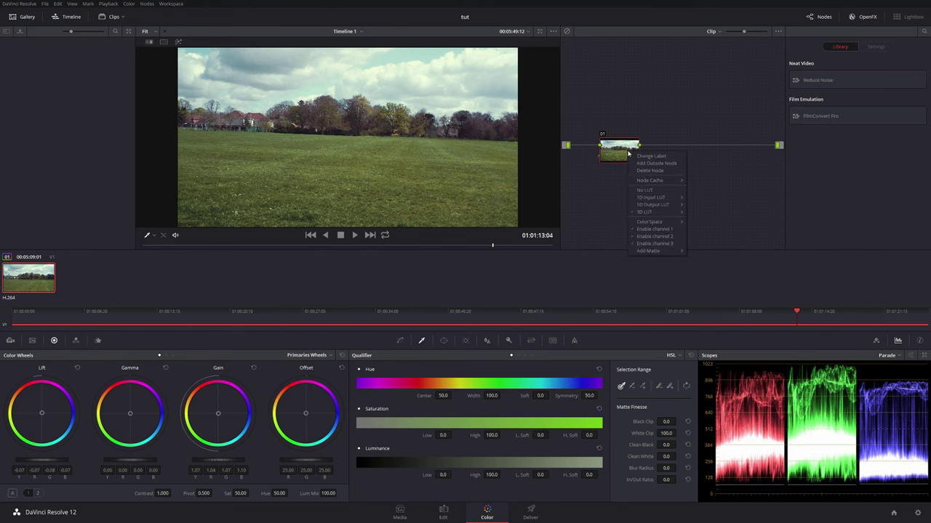
left_click(626, 170)
right_click(635, 173)
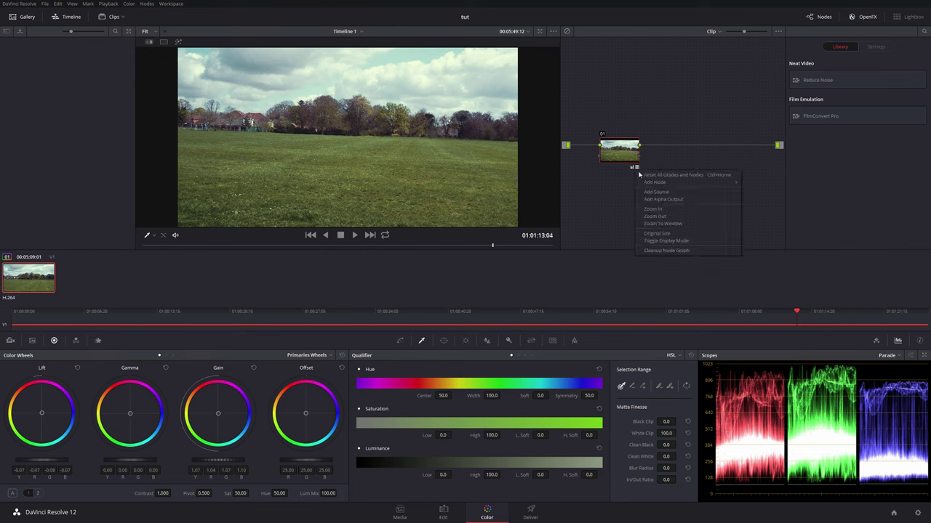
left_click(640, 175)
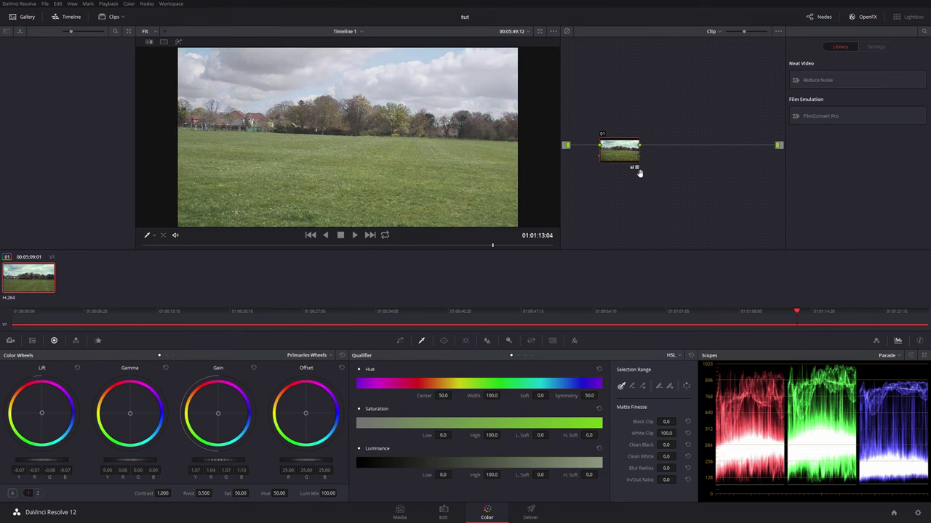
- Auto-balance the clip and drop FilmConvert Pro from the OpenFX Library onto node 01
left_click(13, 495)
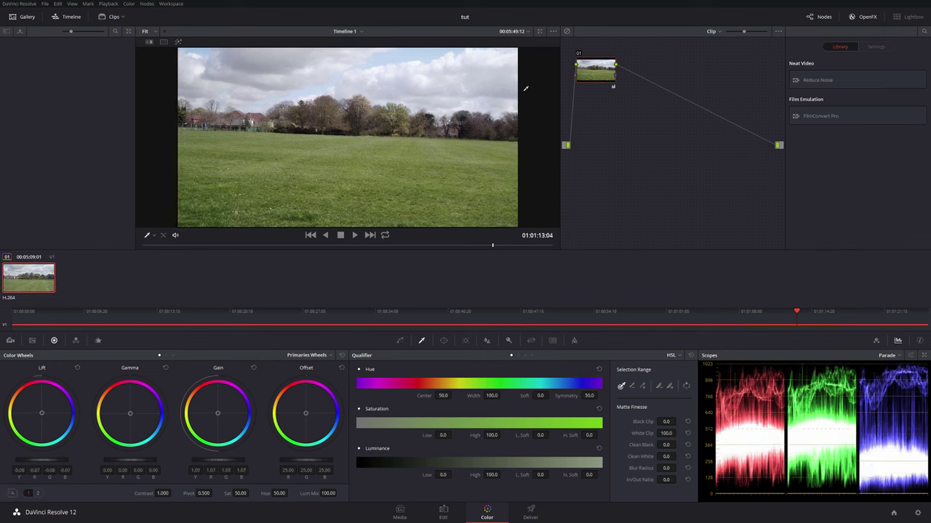
left_click_drag(592, 82, 593, 144)
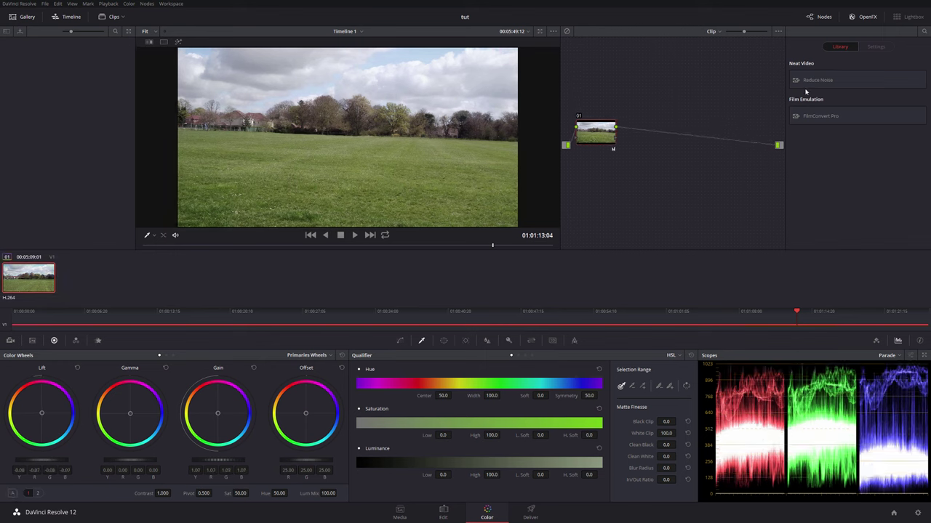
left_click_drag(814, 121, 596, 133)
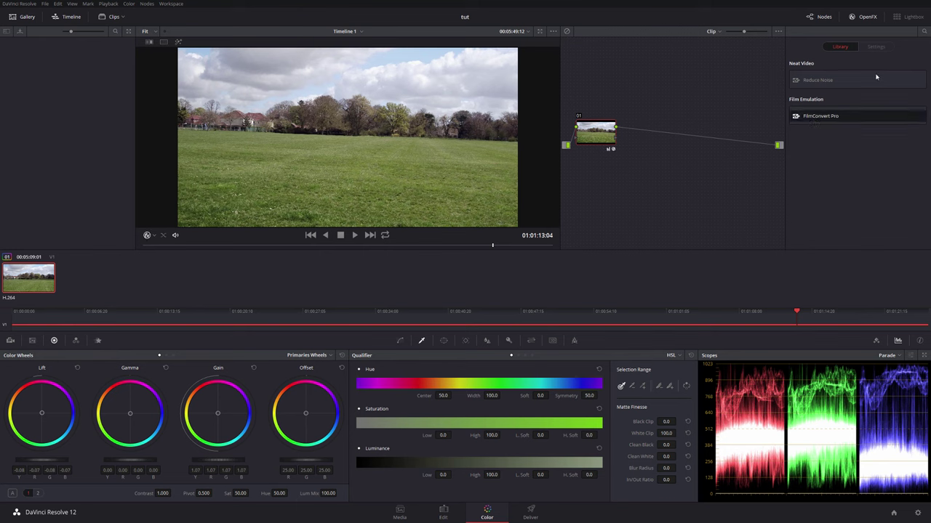
- Show FilmConvert Pro's settings and browse the source camera list, keeping the default
left_click(876, 48)
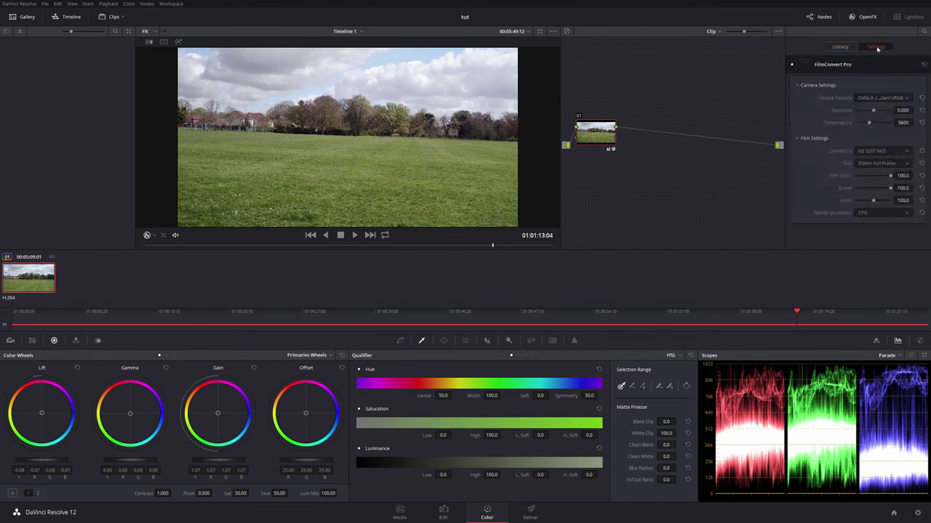
left_click(879, 98)
scroll(849, 146, "down", 5)
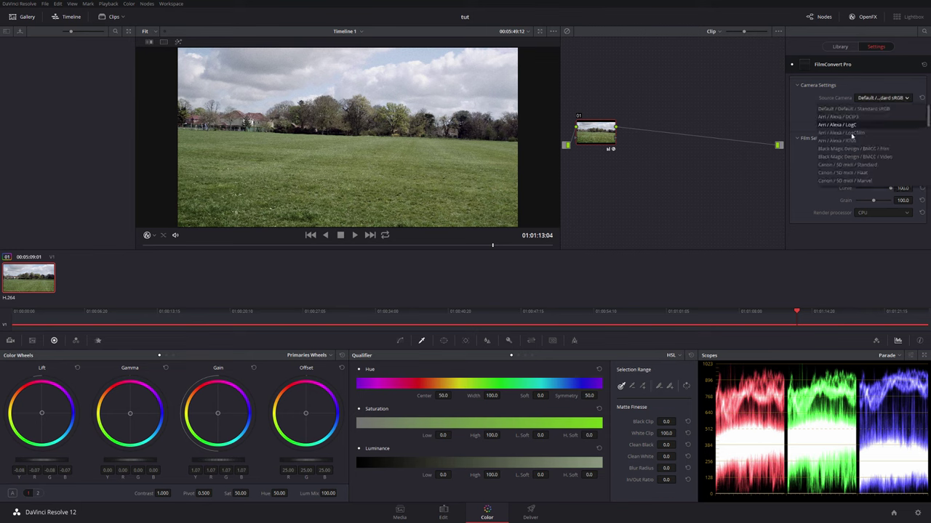
scroll(849, 146, "down", 10)
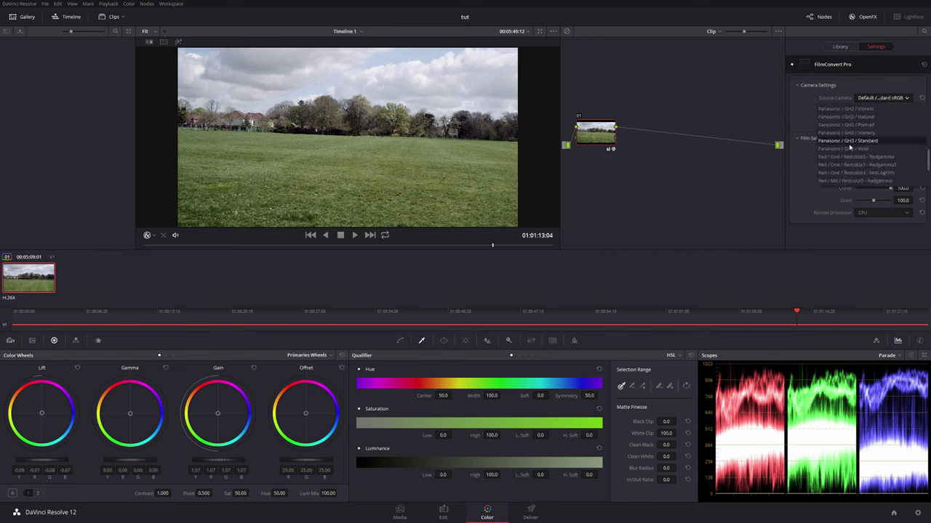
scroll(850, 146, "up", 15)
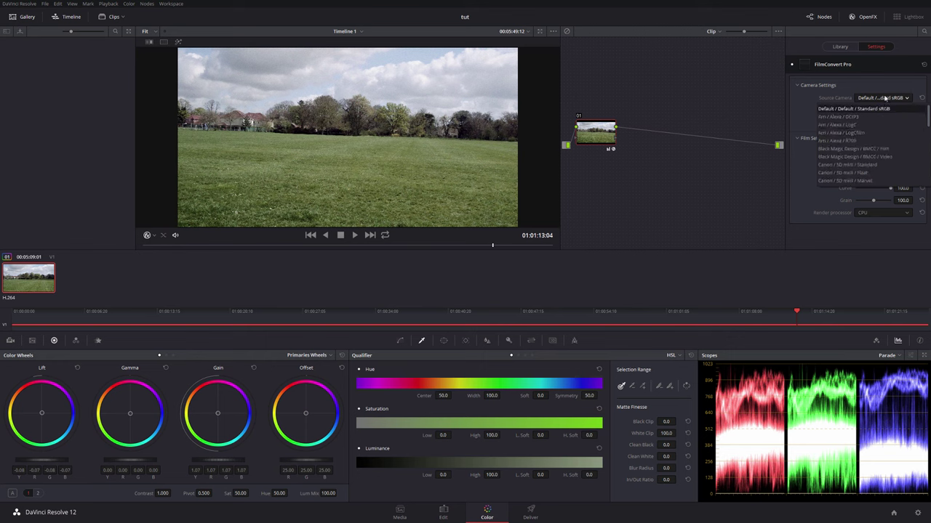
left_click(862, 108)
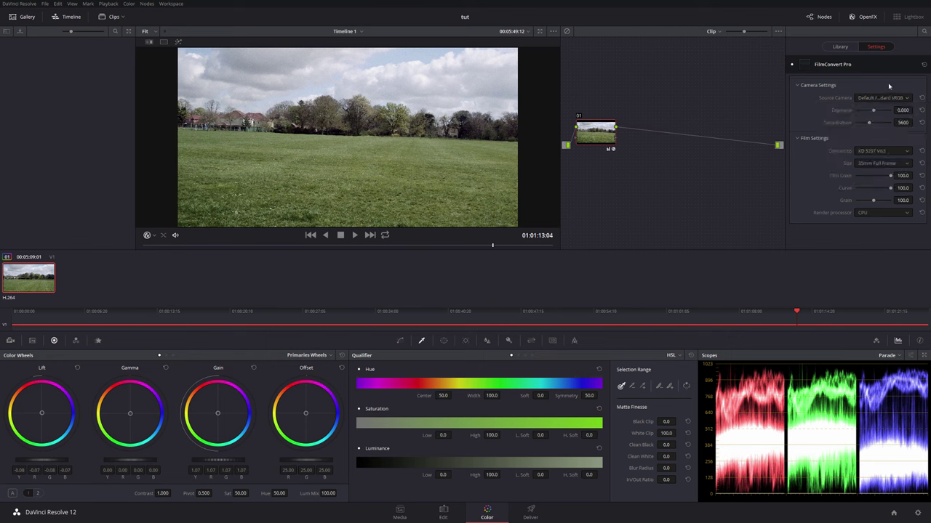
- Try the FJ 8553 ET film stock and step the clip forward a few frames
left_click(895, 152)
scroll(877, 183, "down", 3)
scroll(877, 186, "up", 2)
left_click(877, 186)
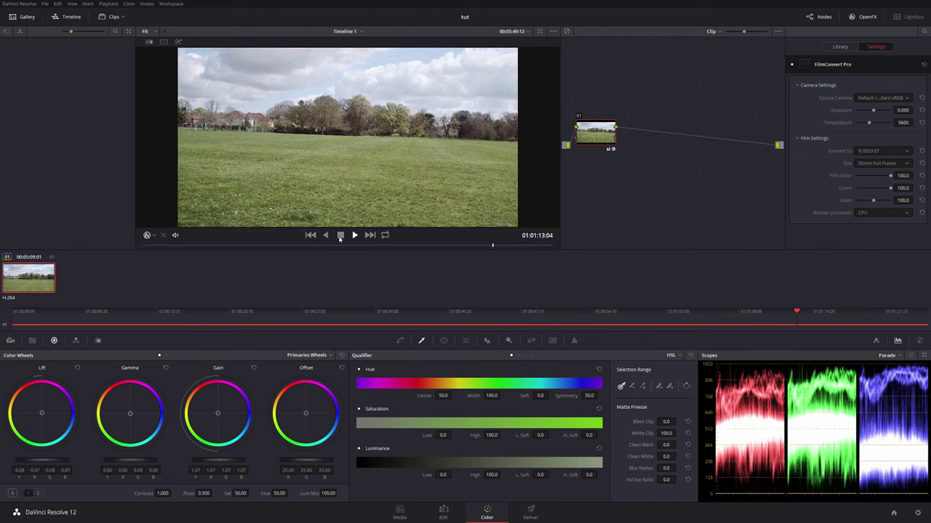
left_click(341, 235)
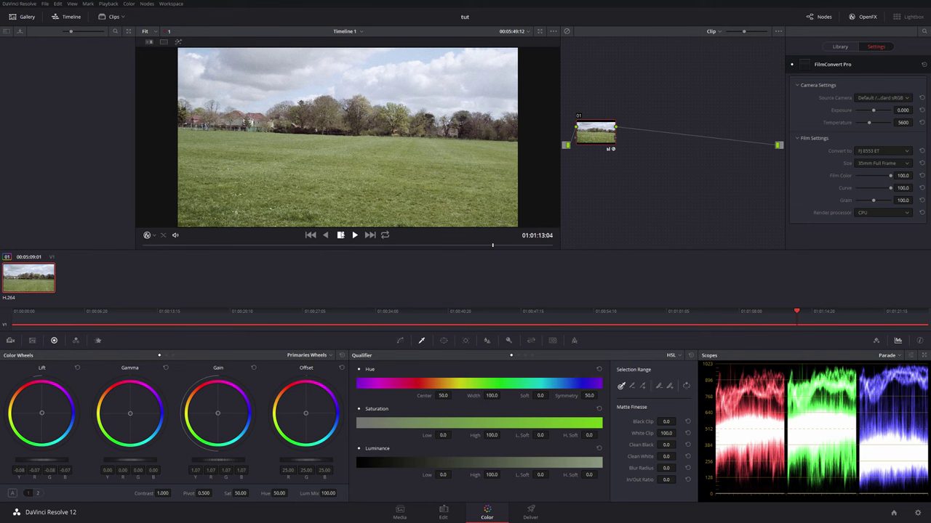
key("Right")
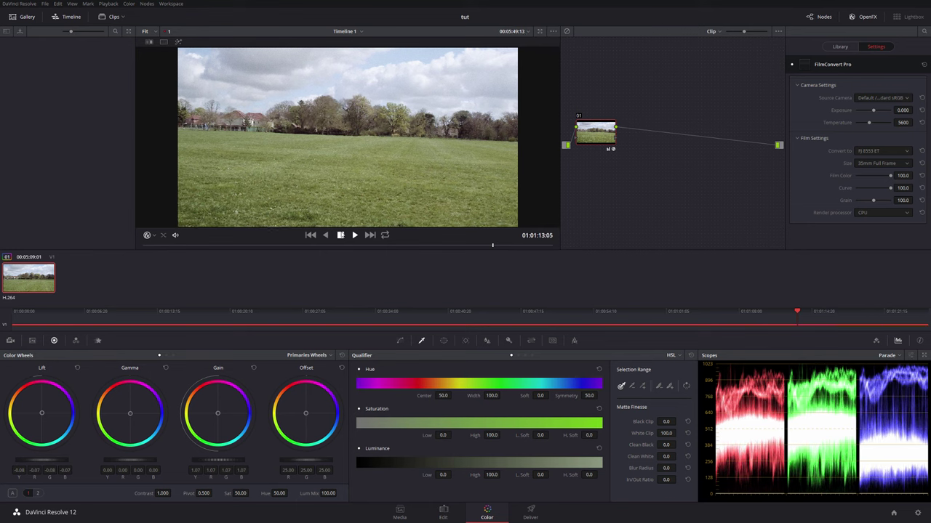
key("Right")
key("Right")
key("Right")
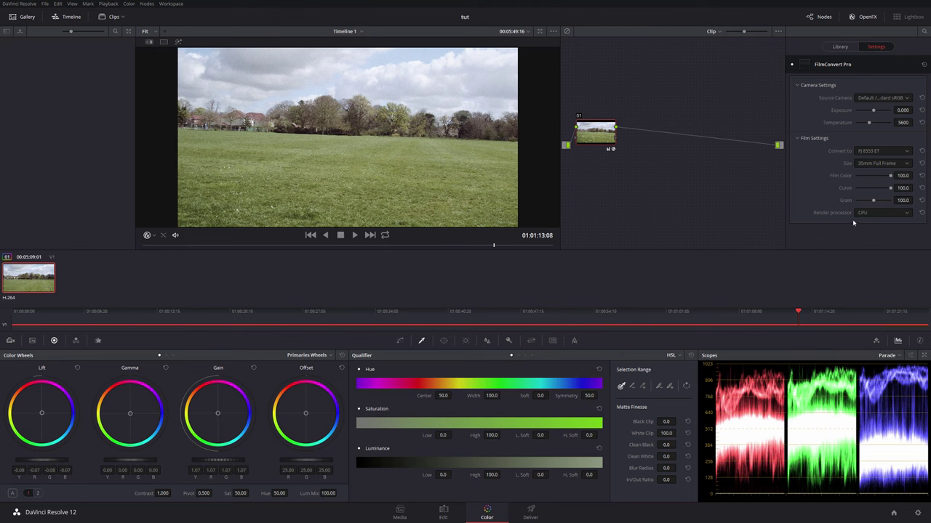
- Switch rendering to GPU (OpenCL), test playback, then reset FilmConvert Pro to defaults
left_click(893, 213)
left_click(883, 233)
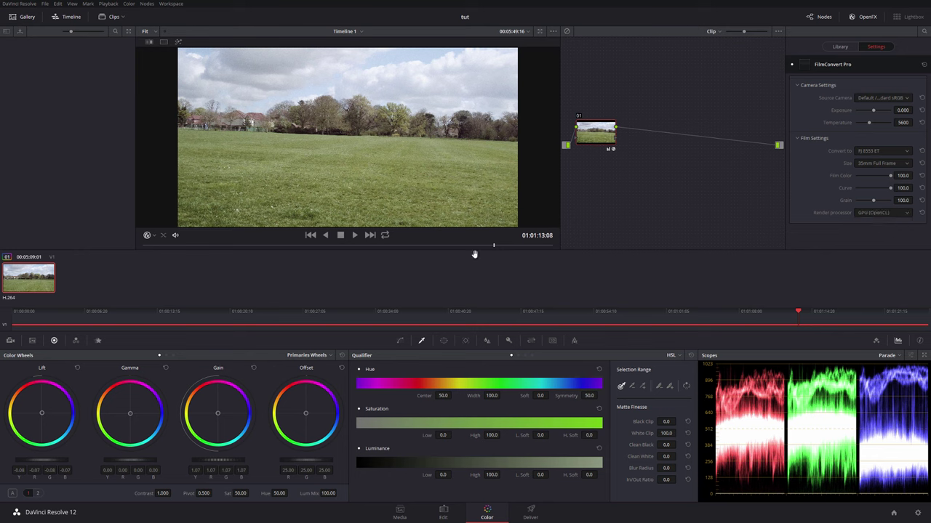
left_click(355, 236)
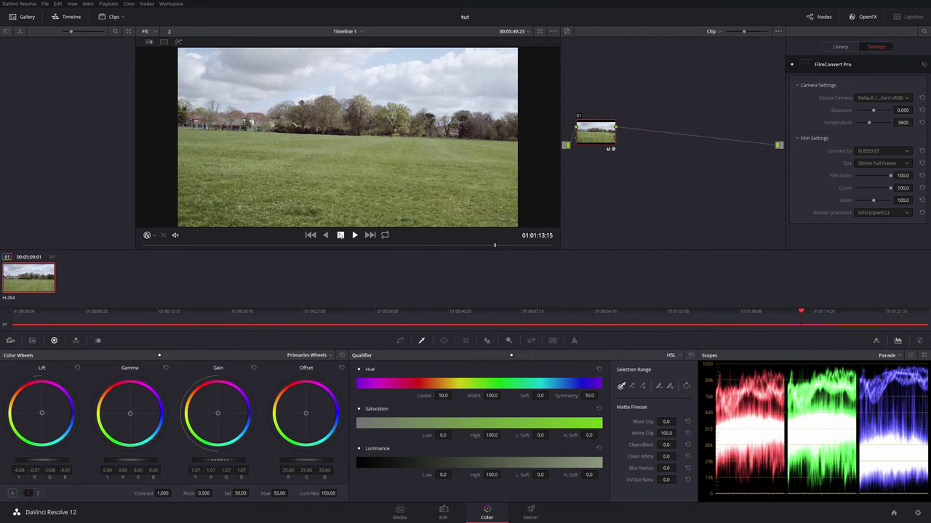
left_click(341, 235)
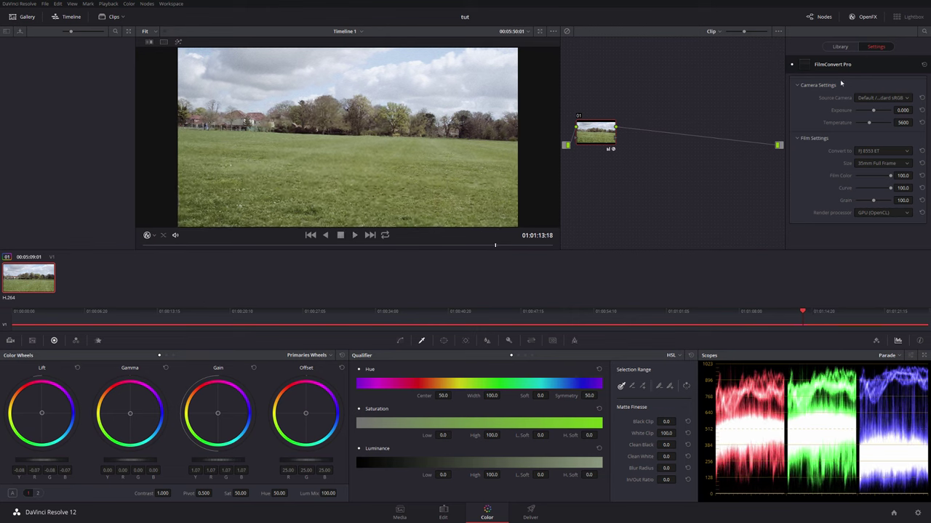
left_click(924, 64)
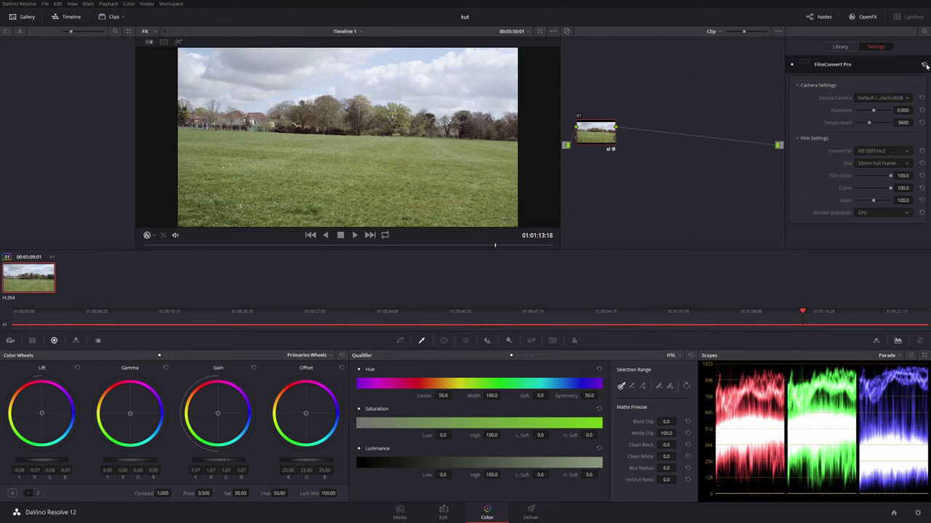
- Enable the FilmConvert Pro film look on node 01 and browse its film stock list
left_click(803, 66)
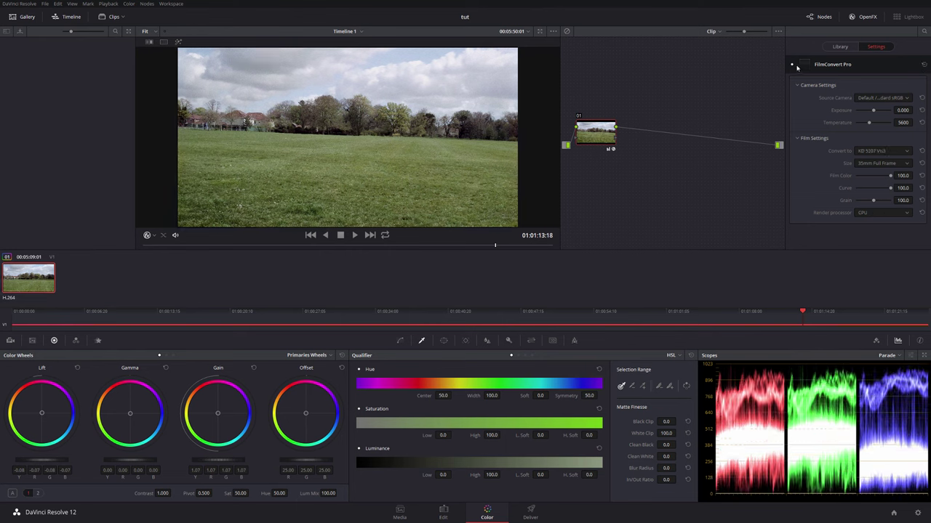
left_click_drag(596, 137, 607, 137)
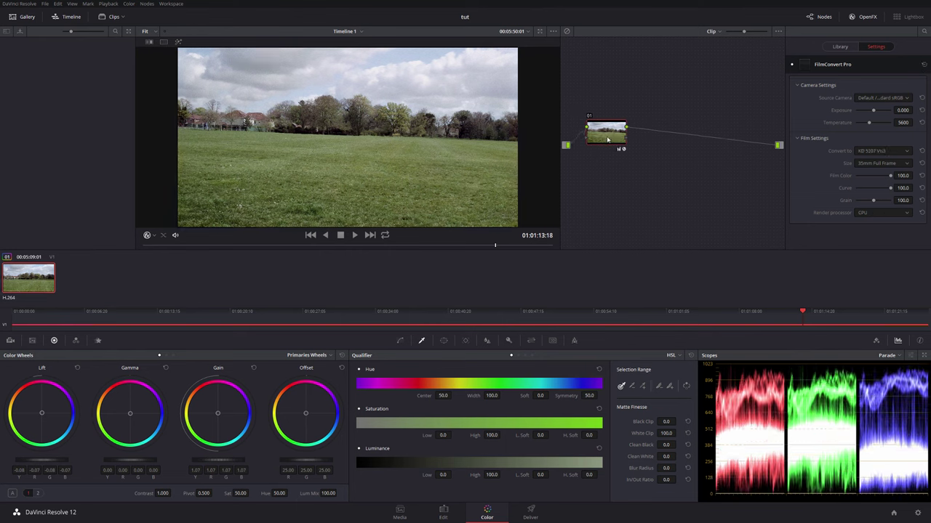
left_click(878, 152)
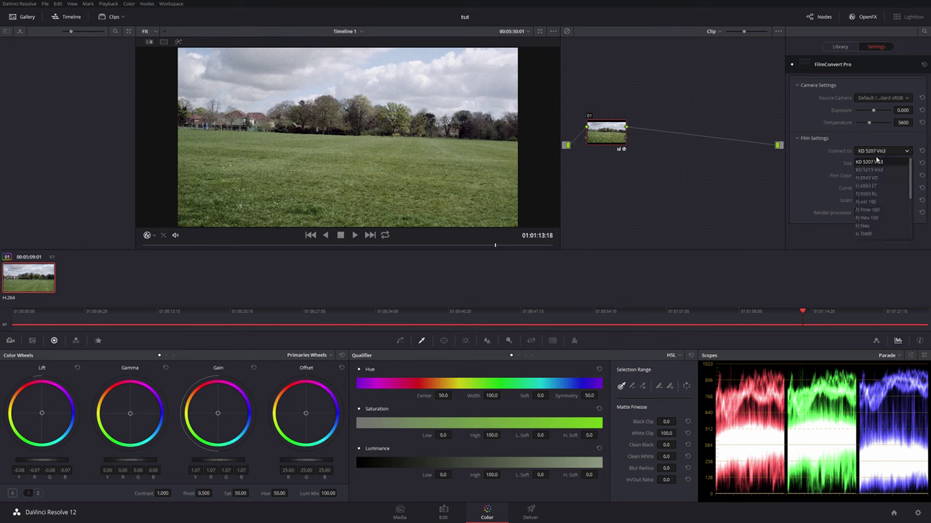
left_click_drag(908, 178, 904, 233)
scroll(905, 233, "up", 5)
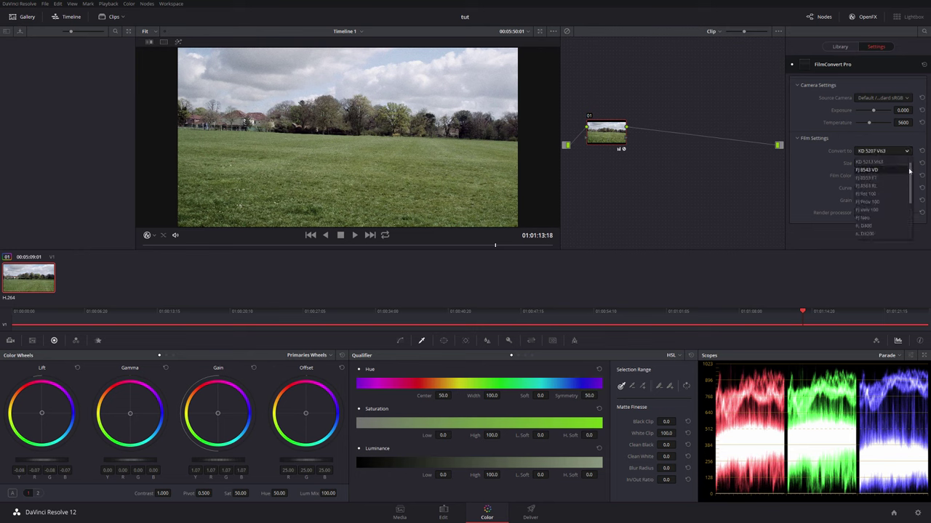
- Look through node 01's options and 3D LUT submenu, closing them unchanged
right_click(598, 137)
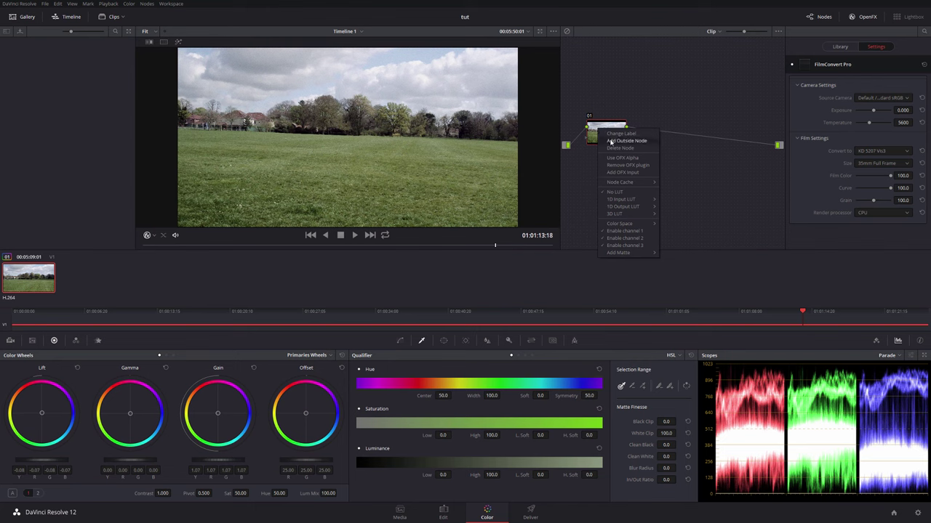
mouse_move(643, 217)
mouse_move(679, 216)
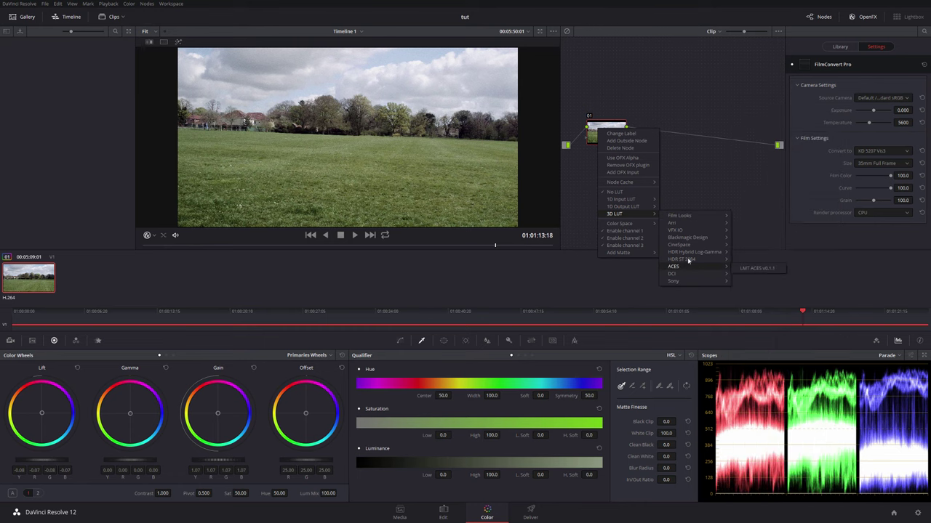
left_click(692, 71)
- Reposition node 01 within the node editor
left_click_drag(602, 136, 609, 143)
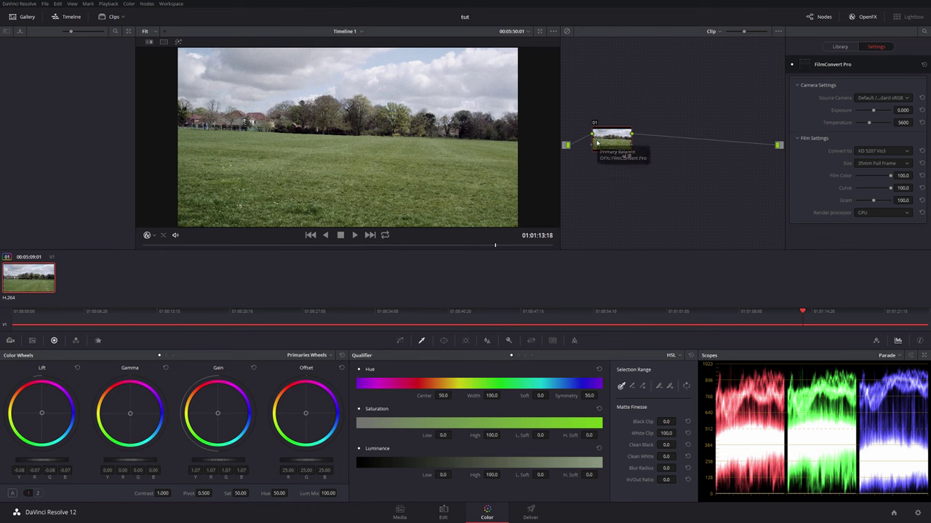
left_click_drag(597, 143, 607, 152)
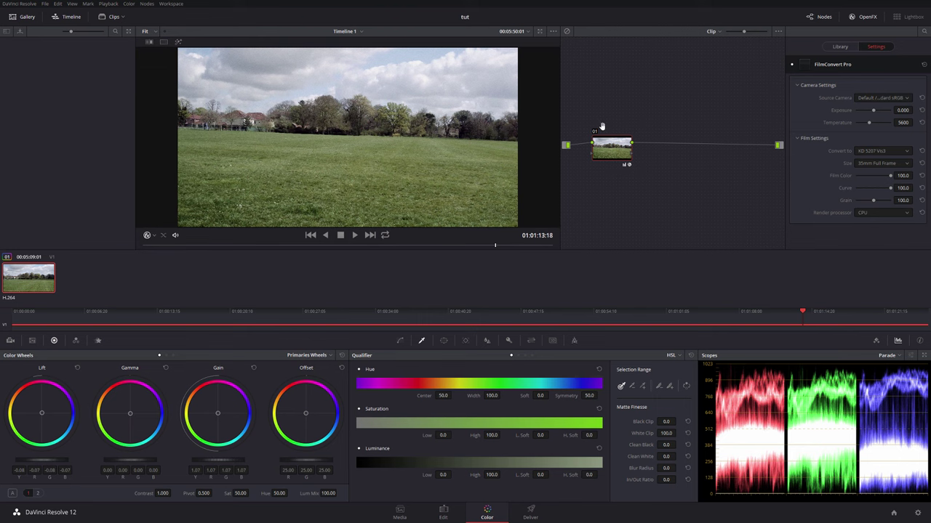
left_click_drag(609, 149, 610, 150)
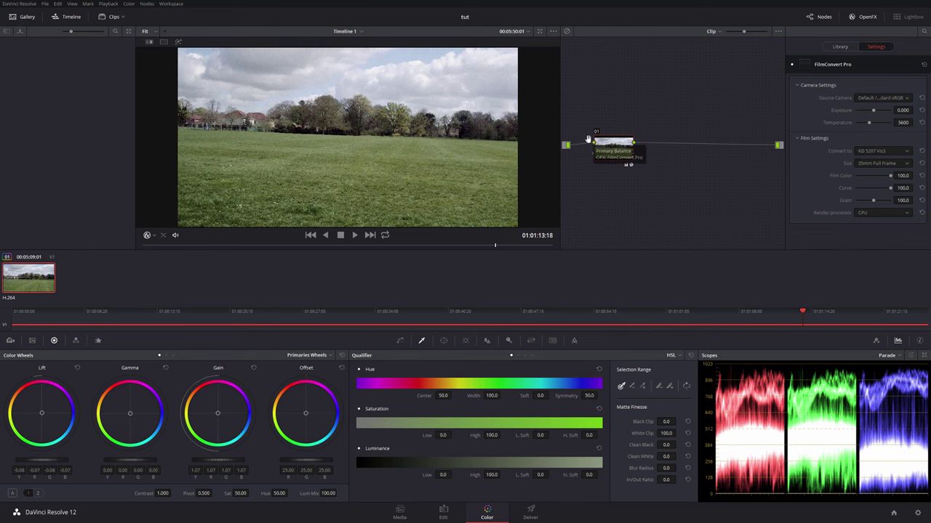
left_click_drag(607, 146, 609, 142)
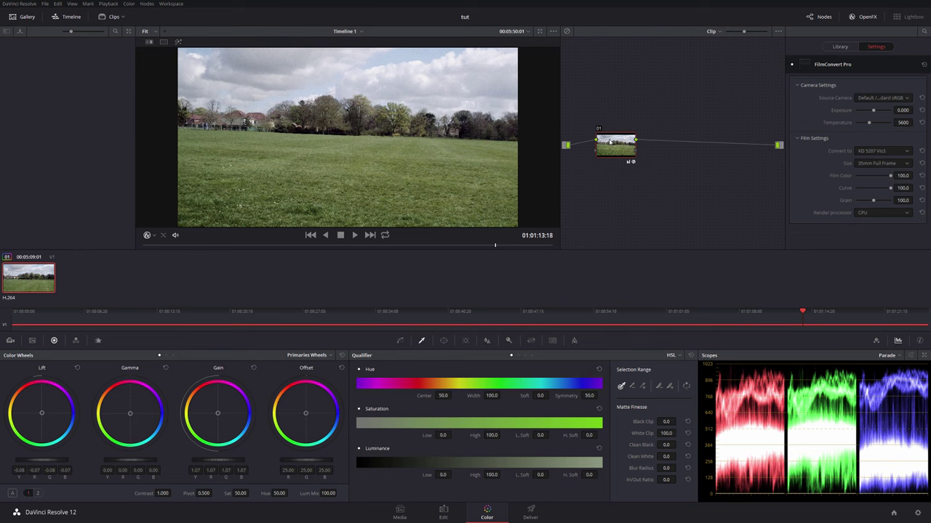
left_click_drag(609, 141, 610, 136)
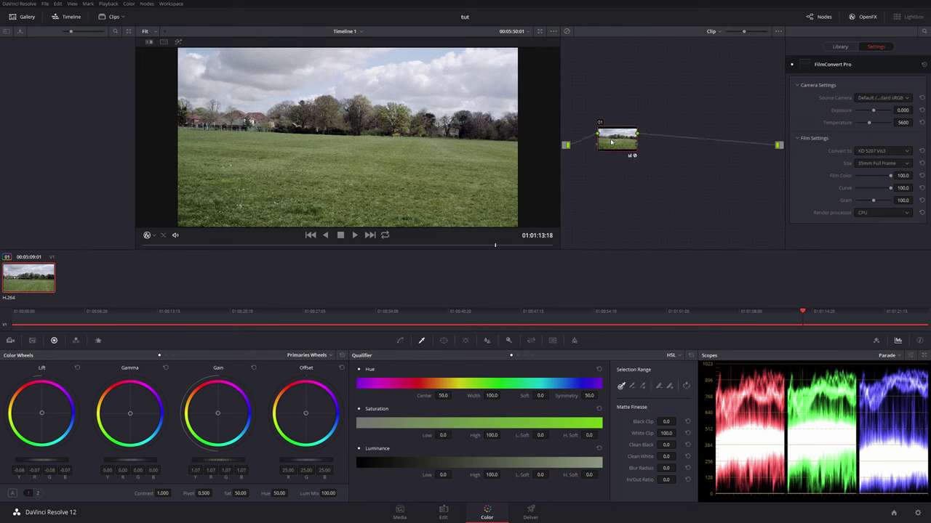